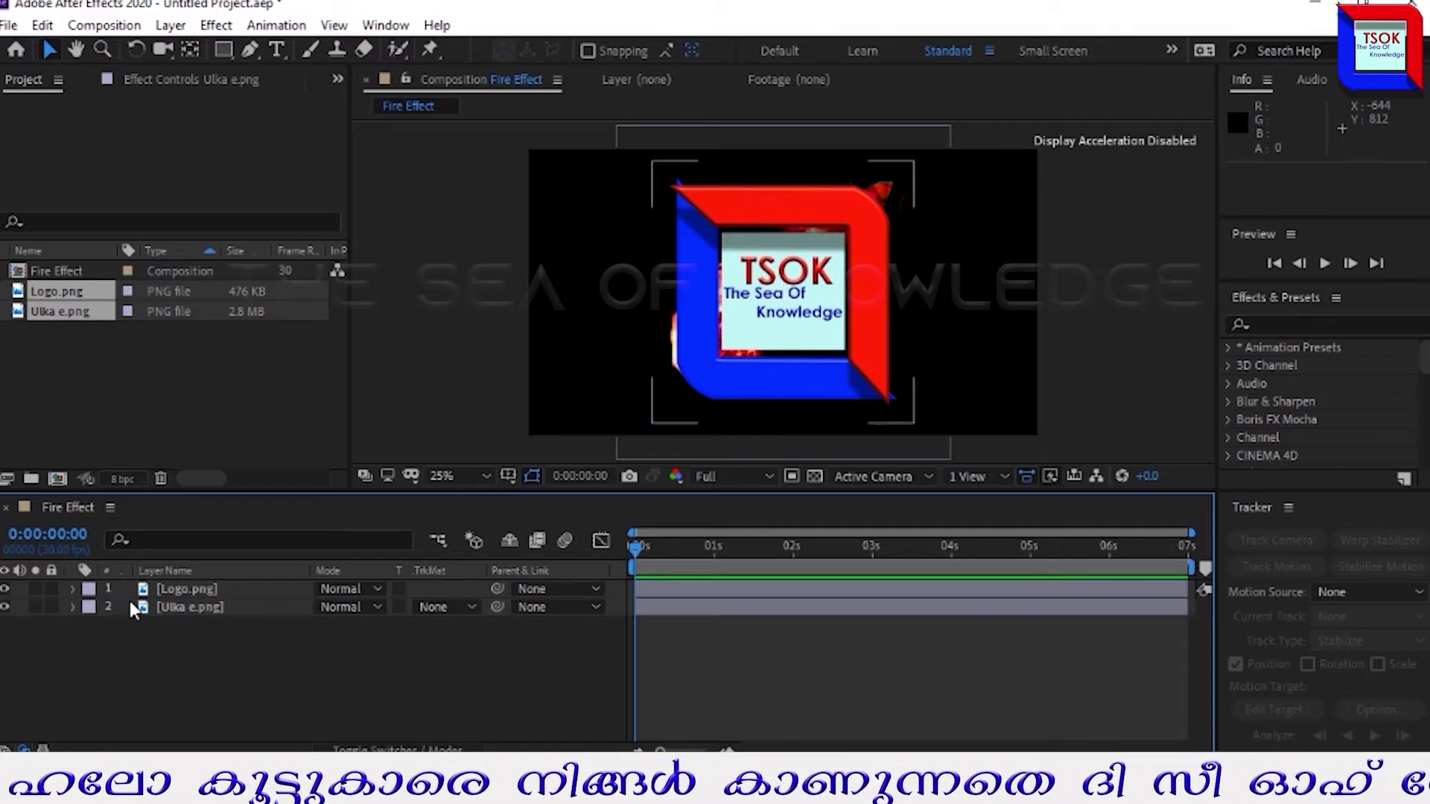
Place the Ulka e.png layer above Logo.png and scale it down to fit inside the logo's inner square
shift+click(128, 592)
drag(128, 591, 290, 623)
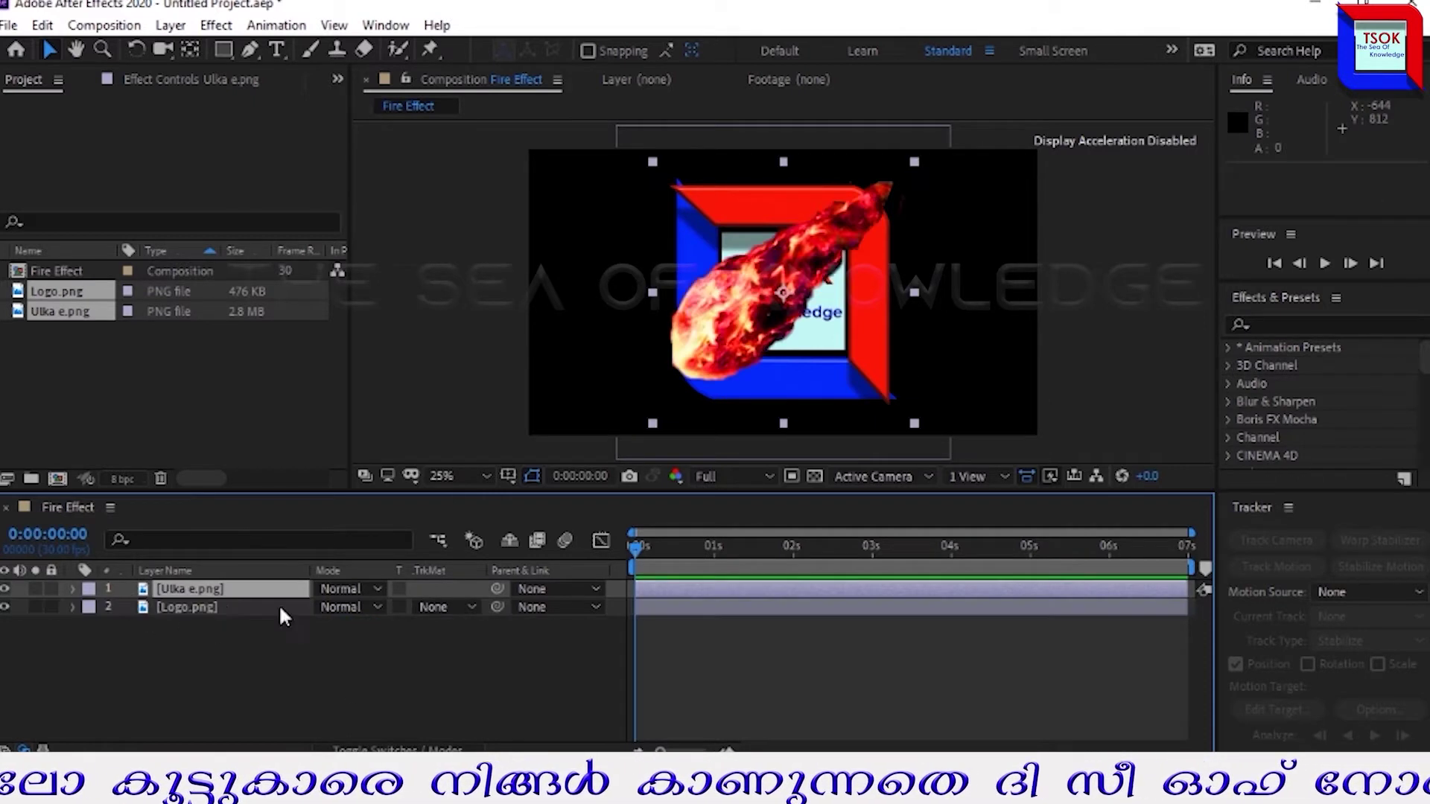
key(s)
drag(341, 607, 322, 607)
key(s)
Pre-compose the Ulka e.png layer under the name "Ulka e.png", moving all attributes into the new composition
right_click(211, 587)
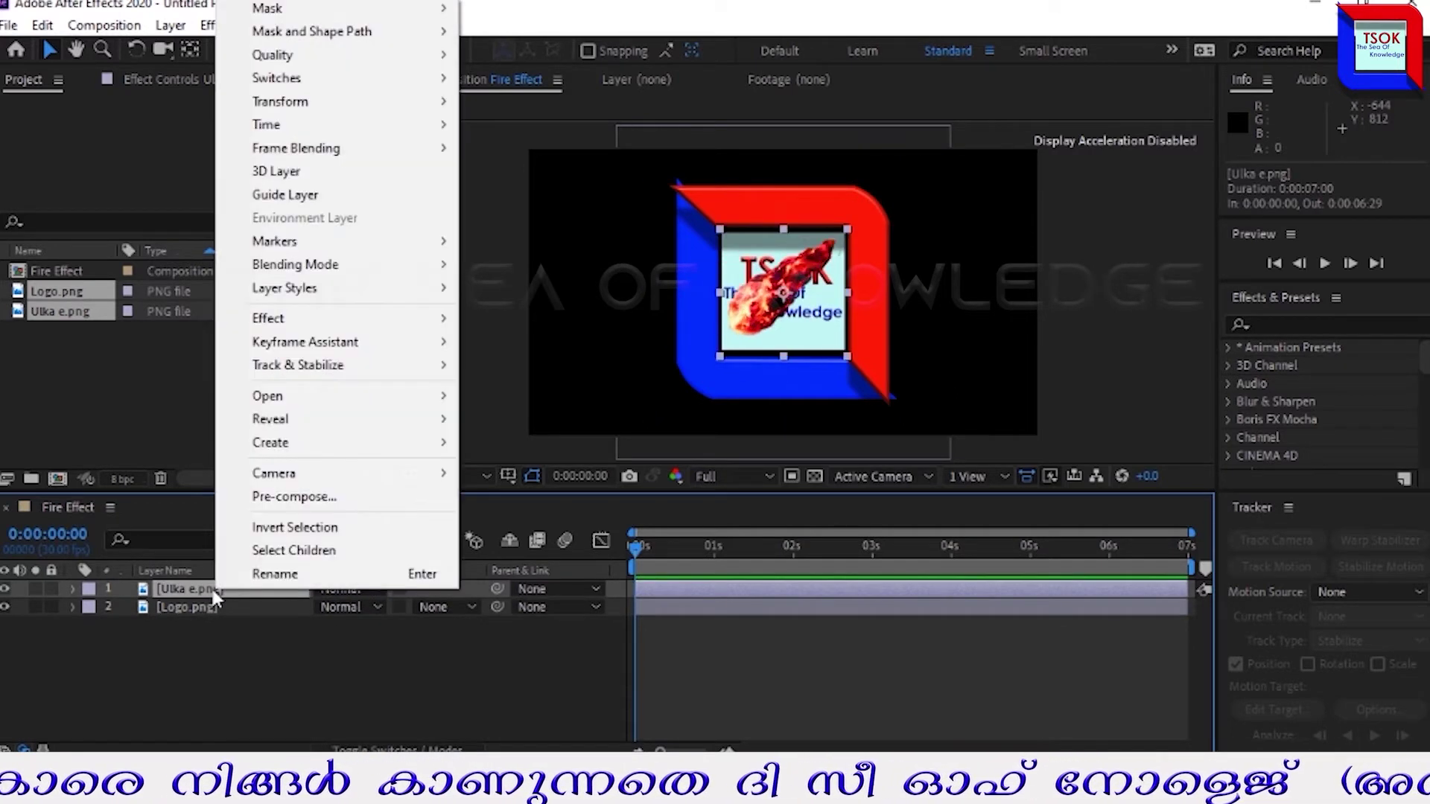
click(282, 499)
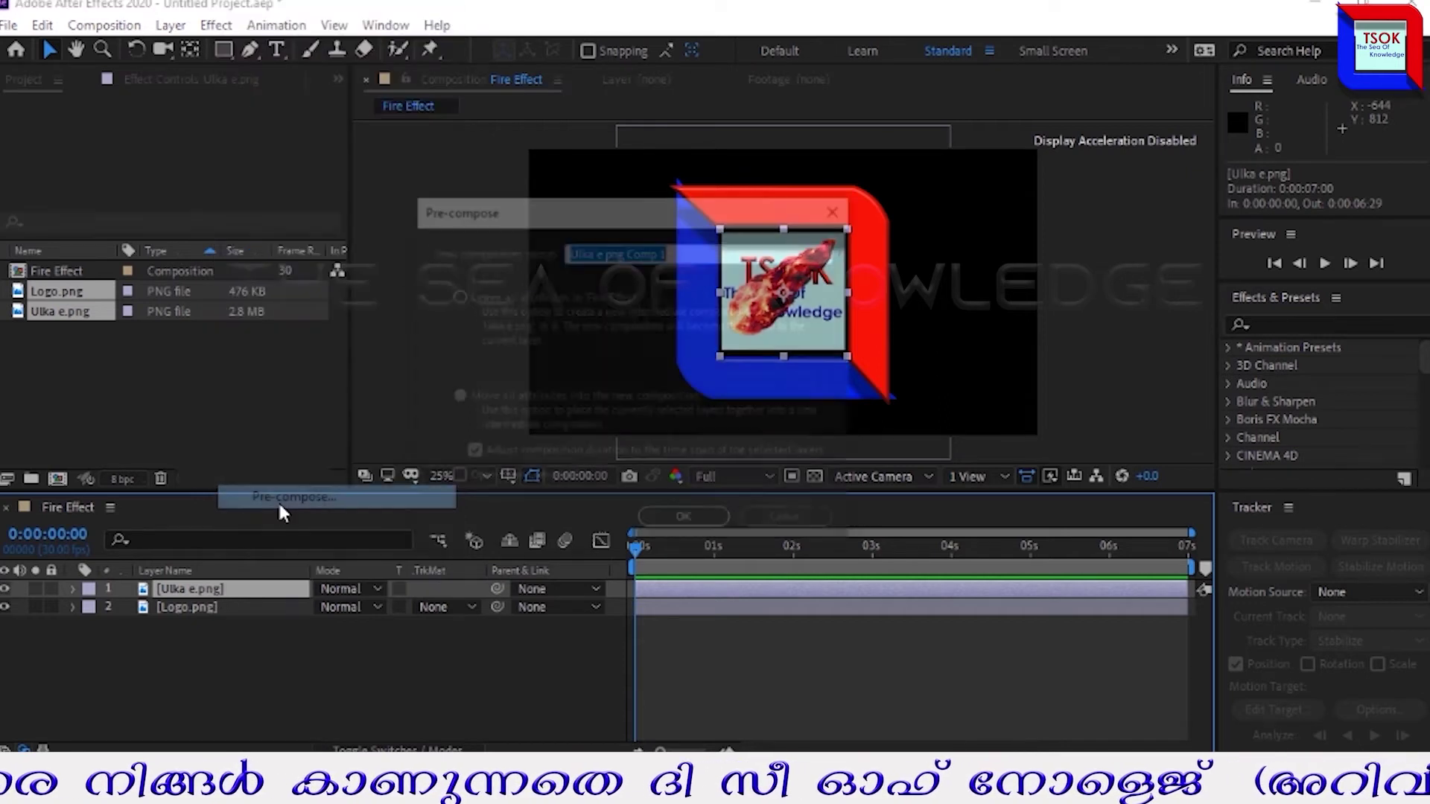
drag(628, 254, 726, 253)
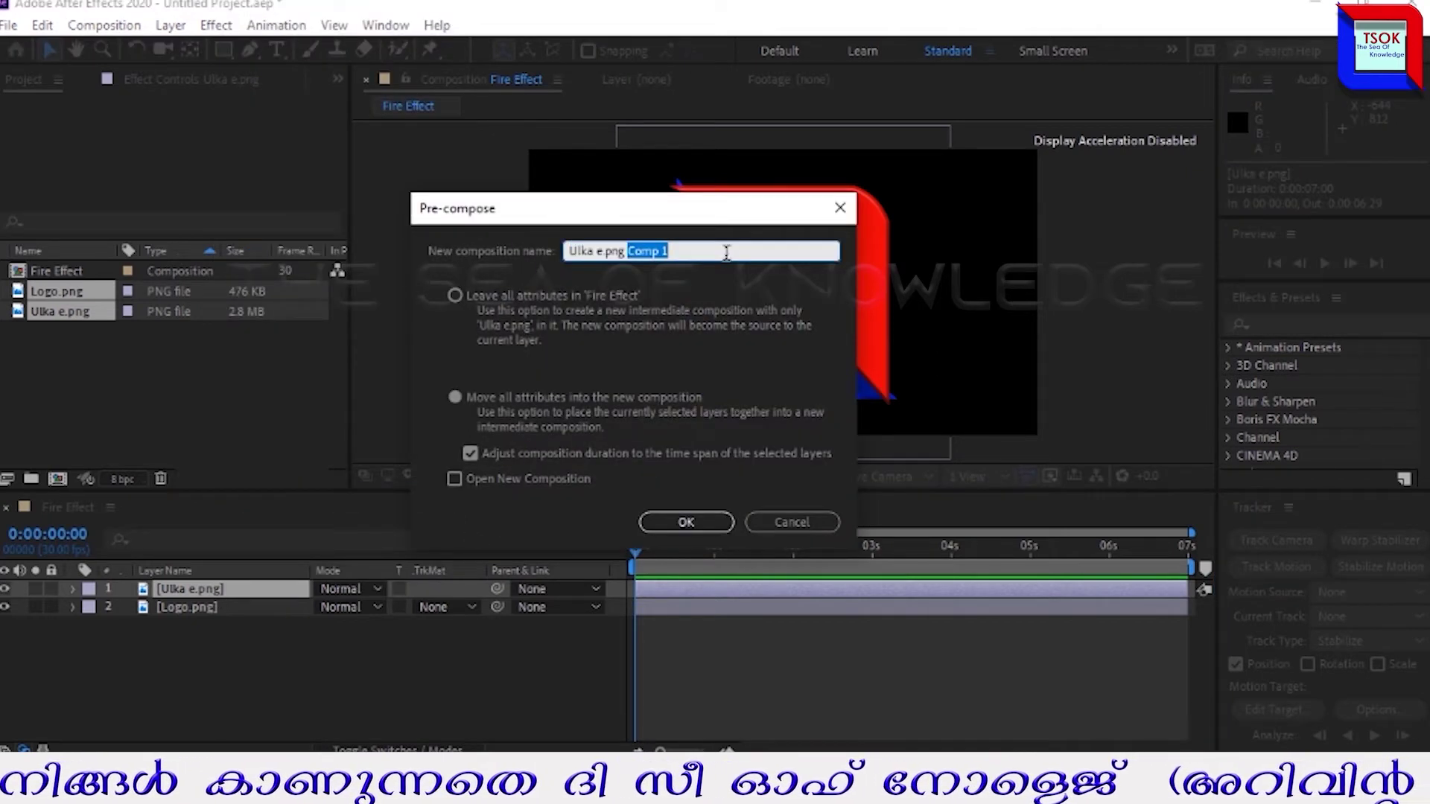
key(BackSpace)
click(686, 521)
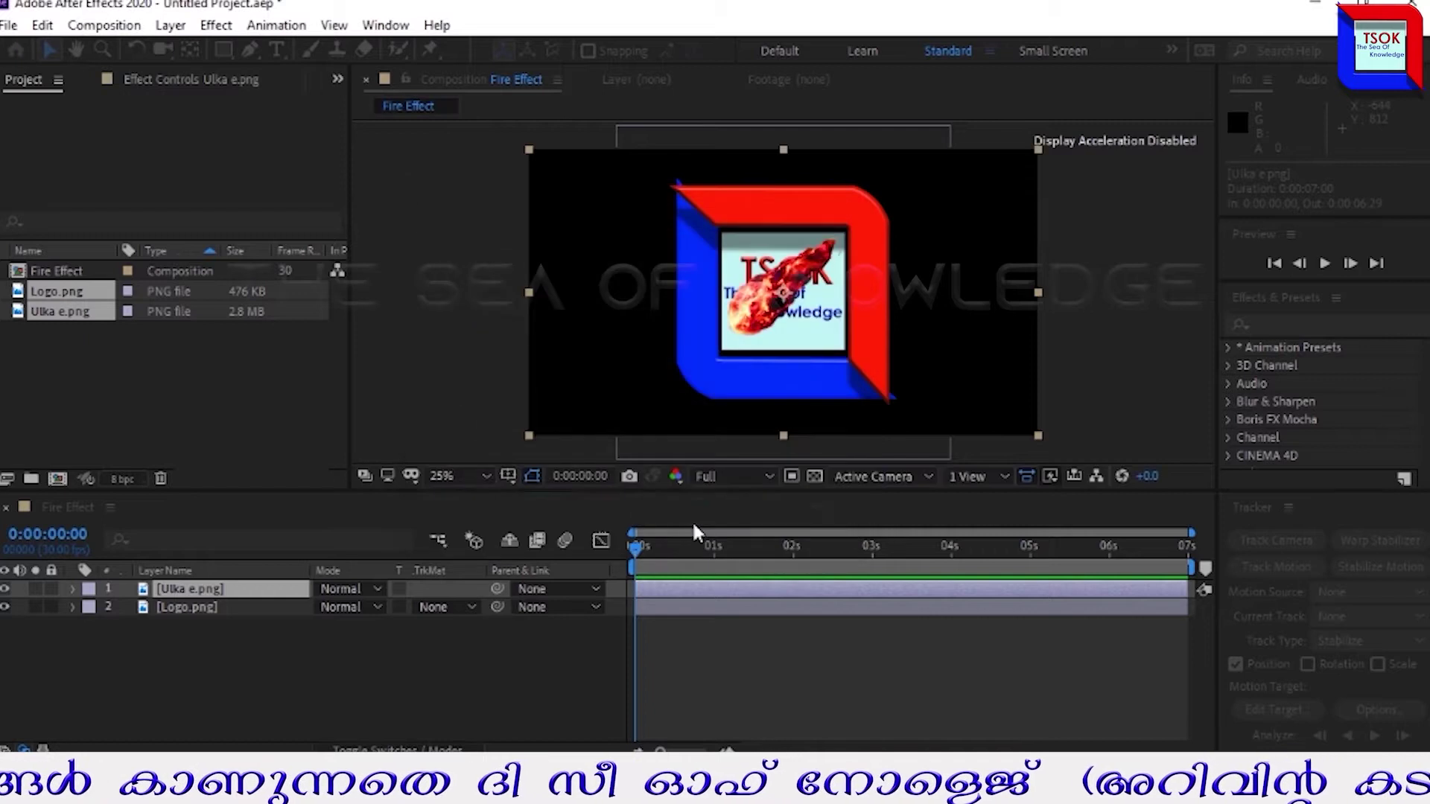
Pre-compose the Logo.png layer under the name "Logo.png", moving all attributes into the new composition
click(159, 608)
right_click(160, 609)
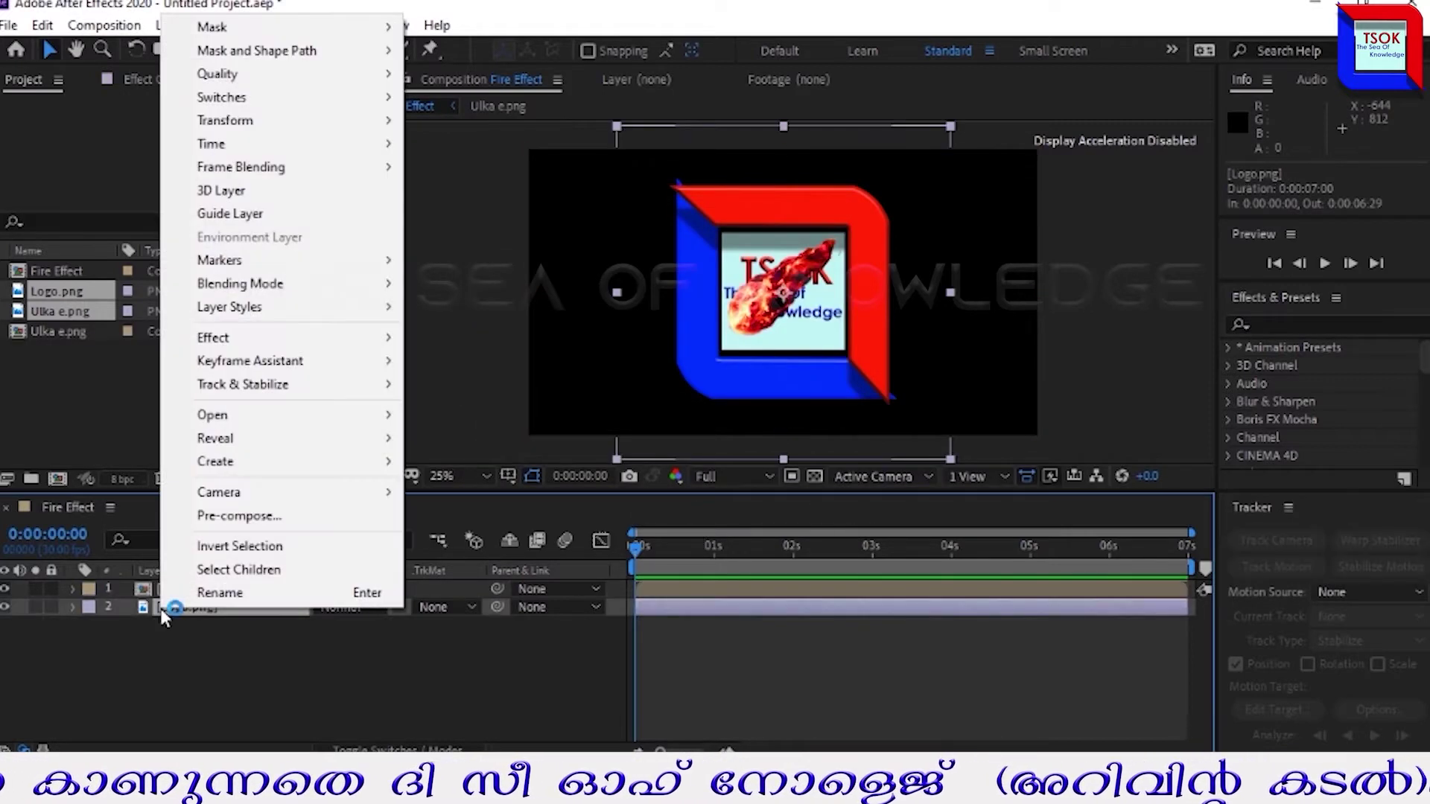
click(257, 517)
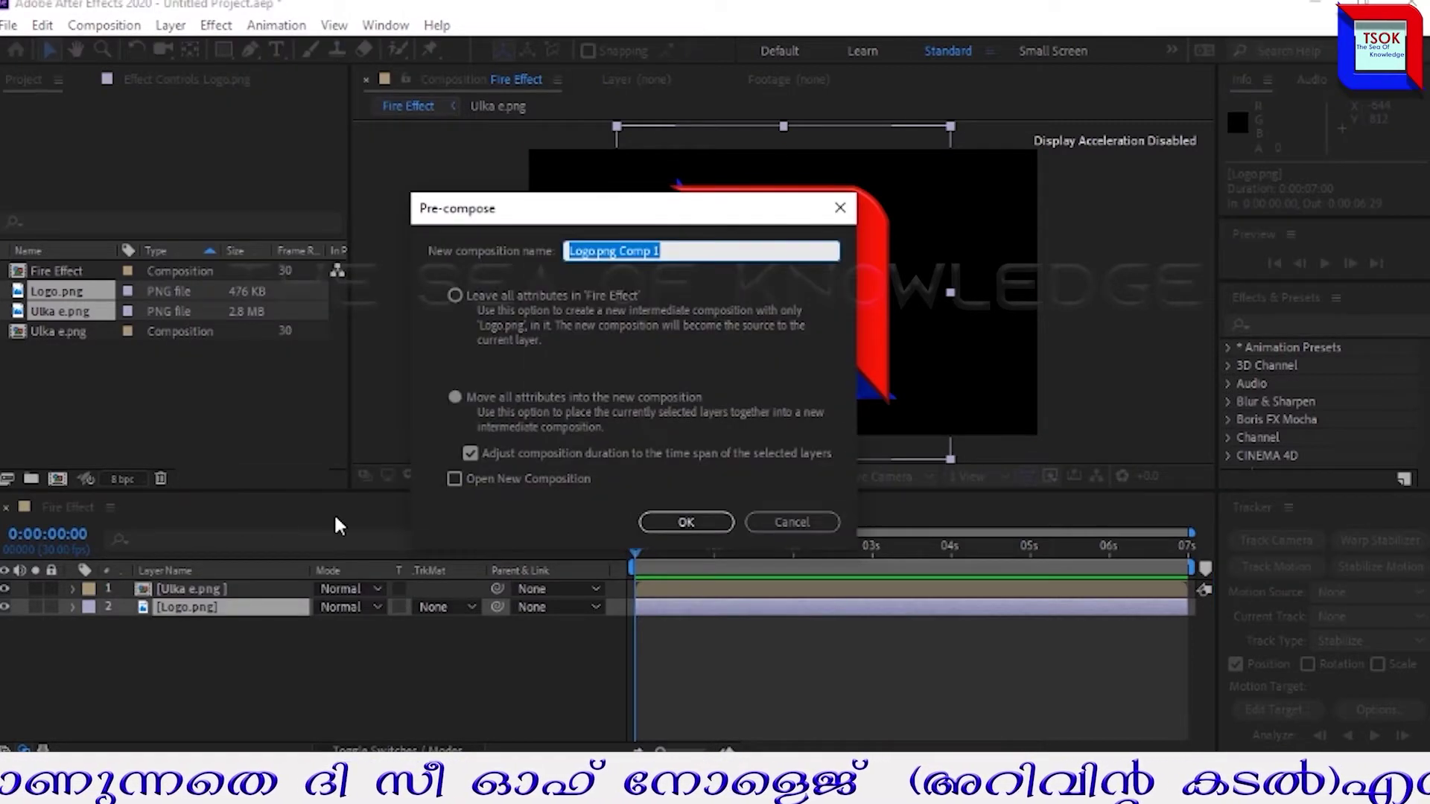
drag(615, 252, 662, 252)
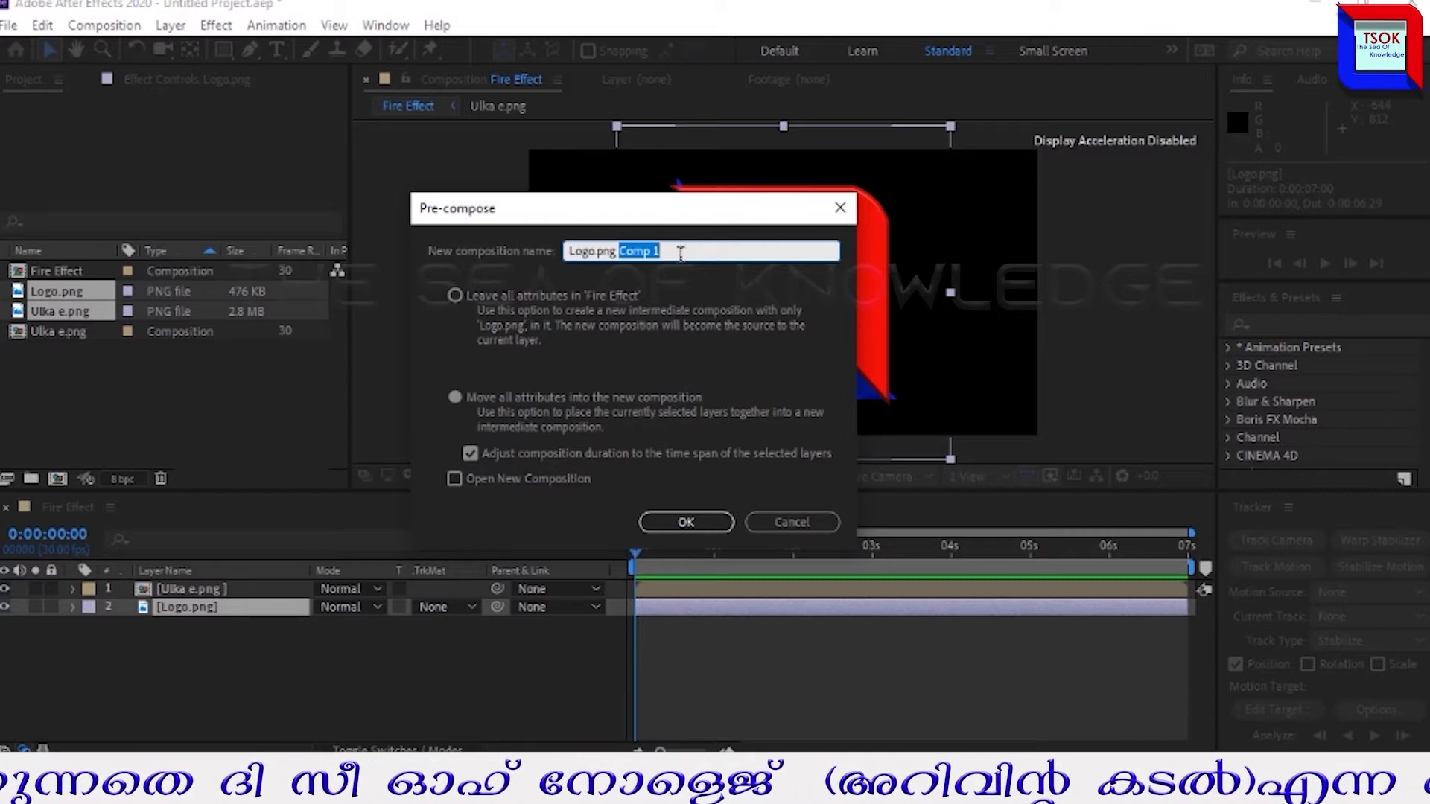
key(BackSpace)
click(686, 521)
Auto-trace the alpha channel of the Ulka e.png layer at the current frame, applying the result to a new layer
click(190, 588)
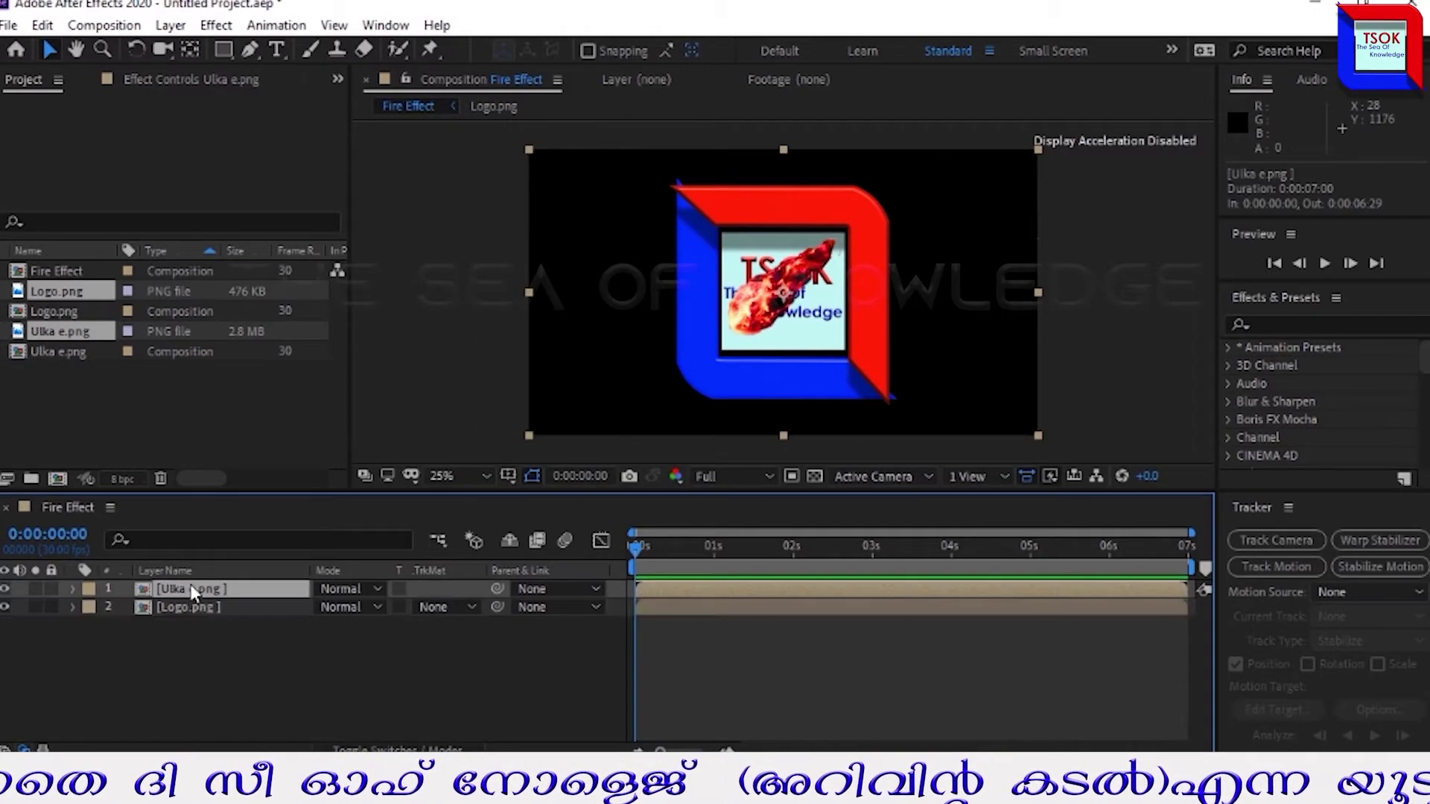
click(171, 25)
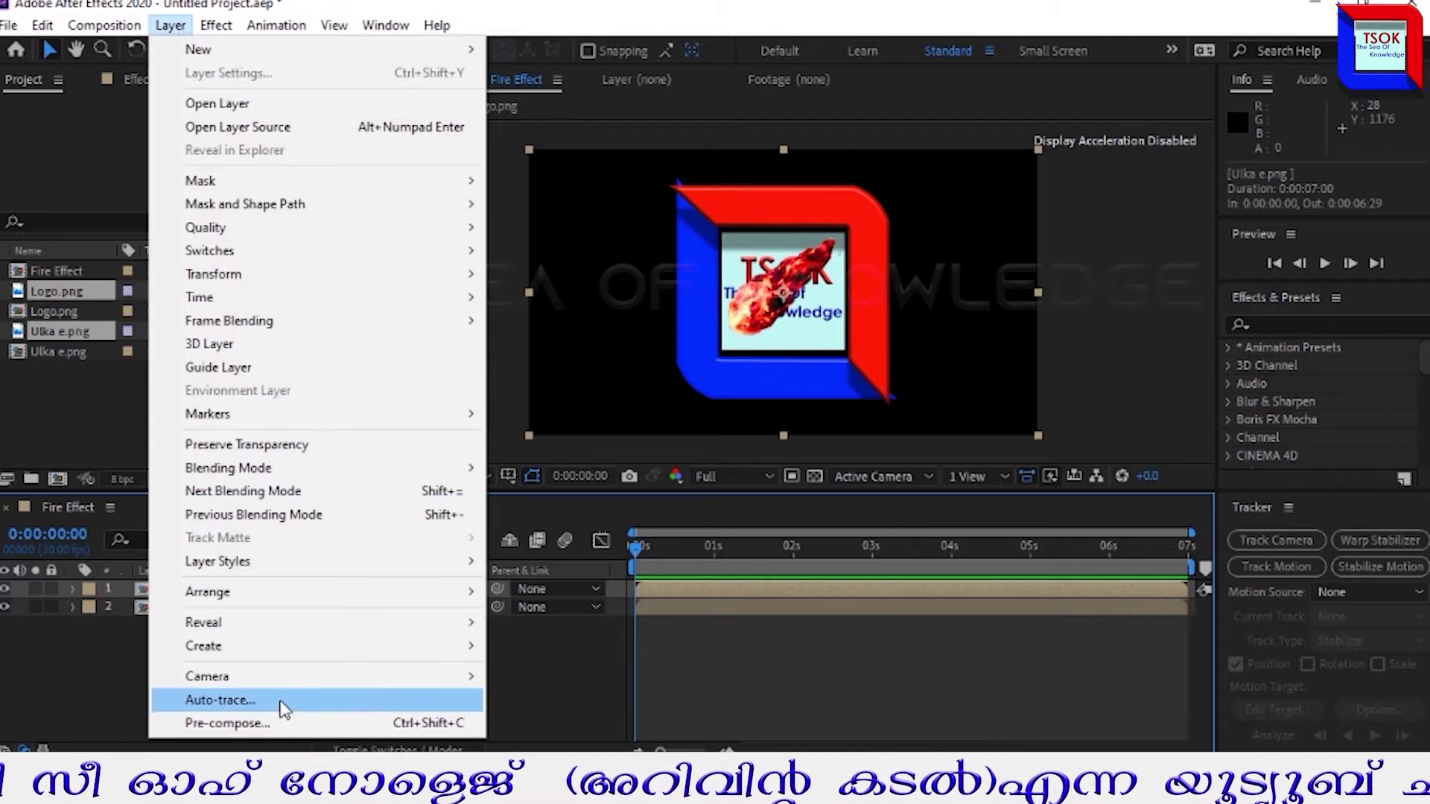
click(284, 708)
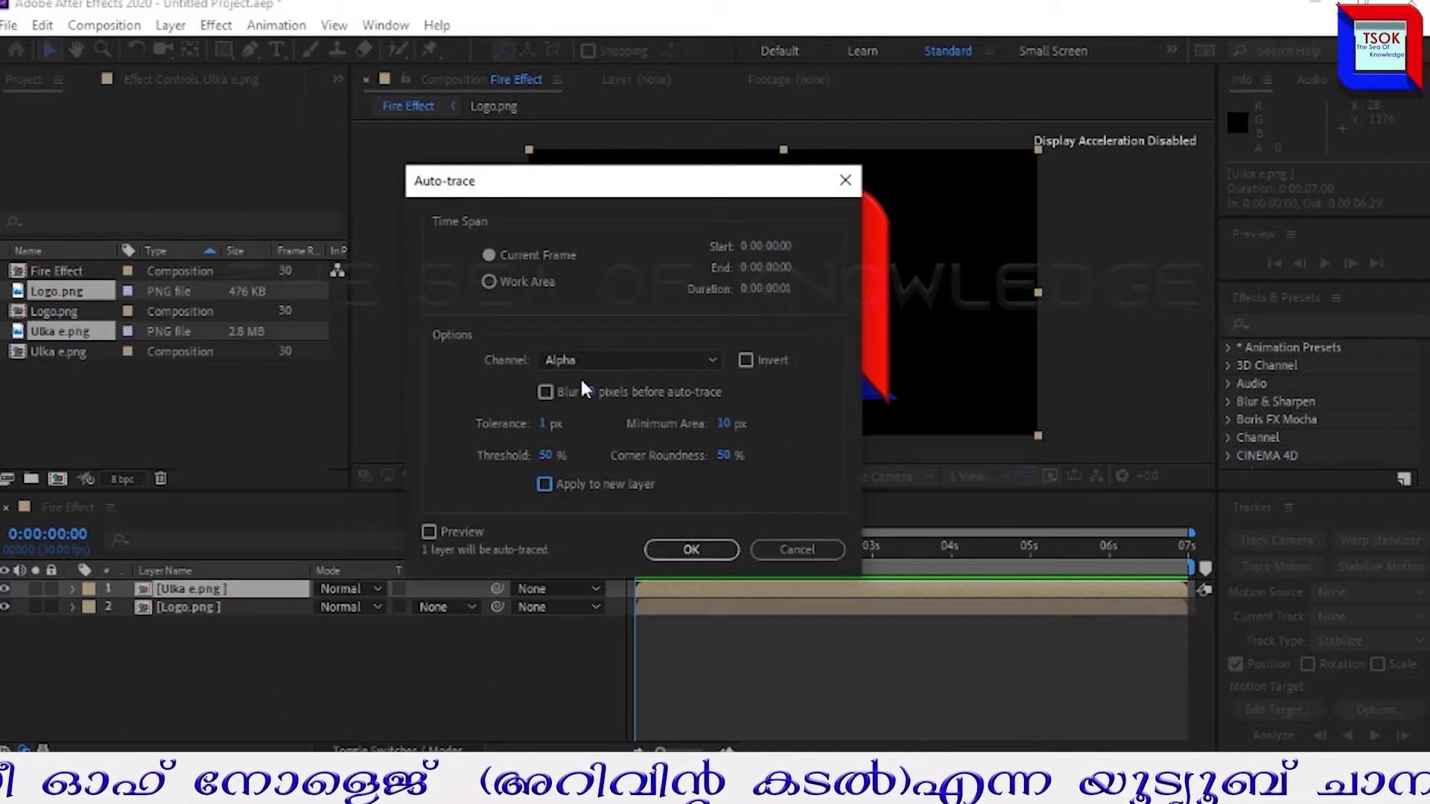
click(544, 484)
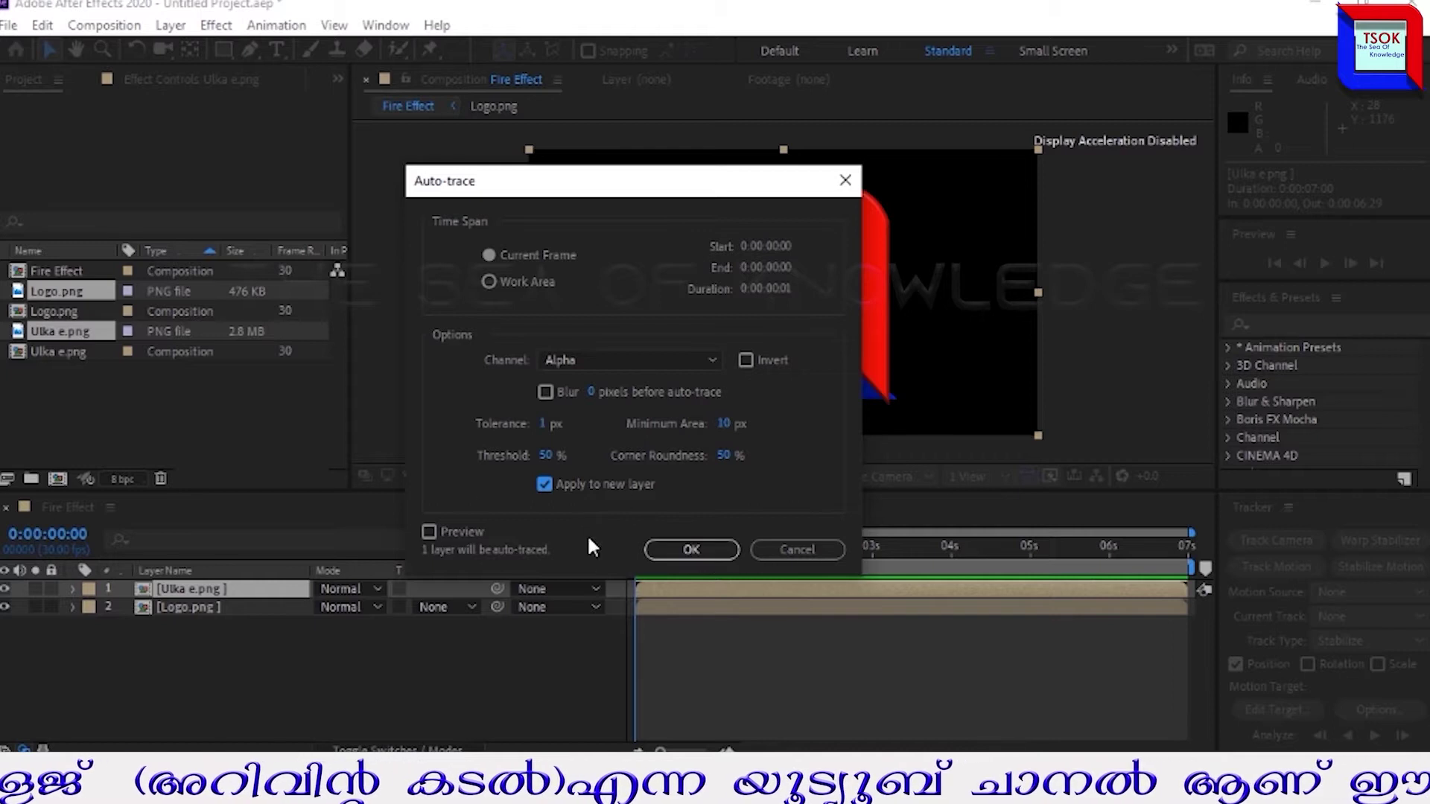
click(691, 552)
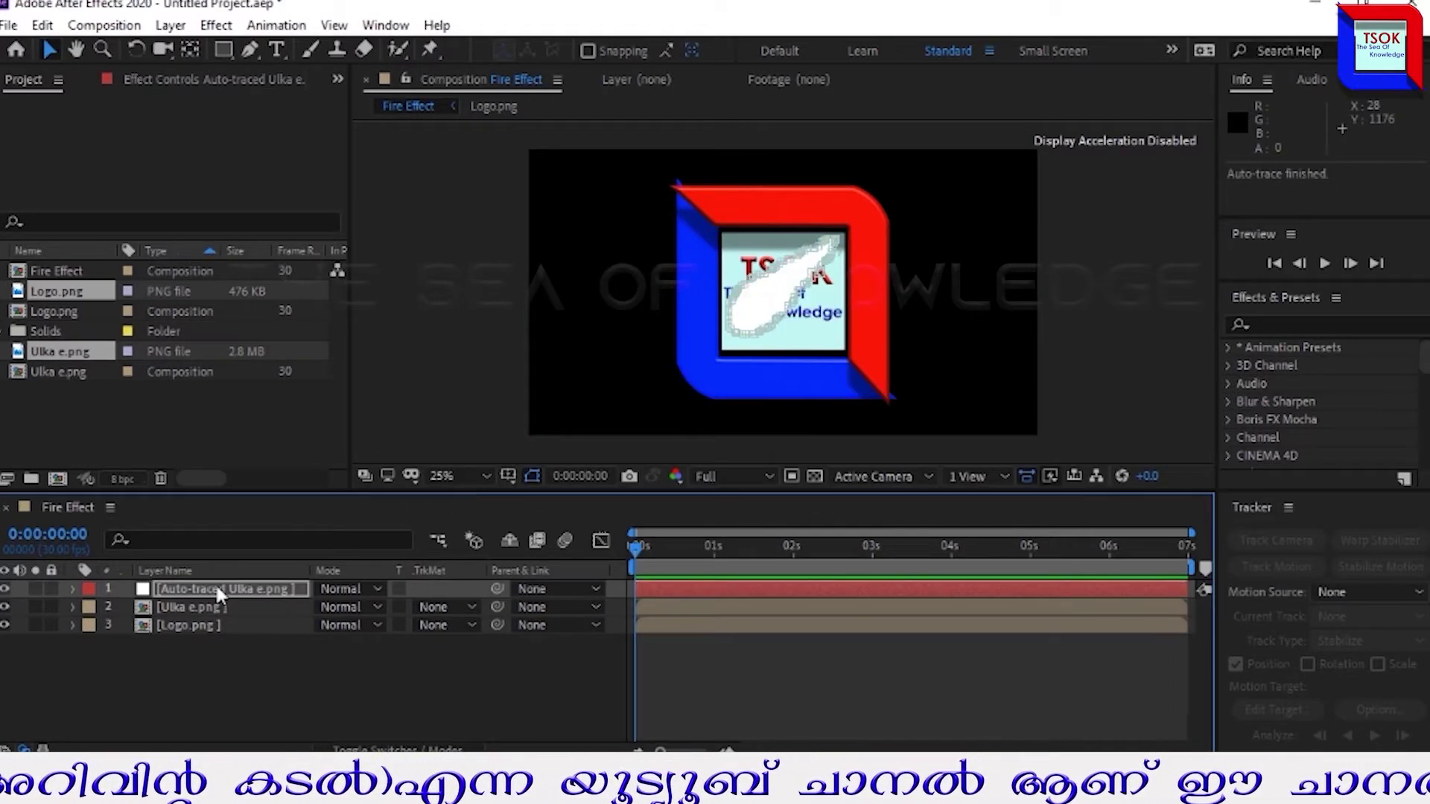
Rename the auto-traced layer to "Fire U"
right_click(225, 587)
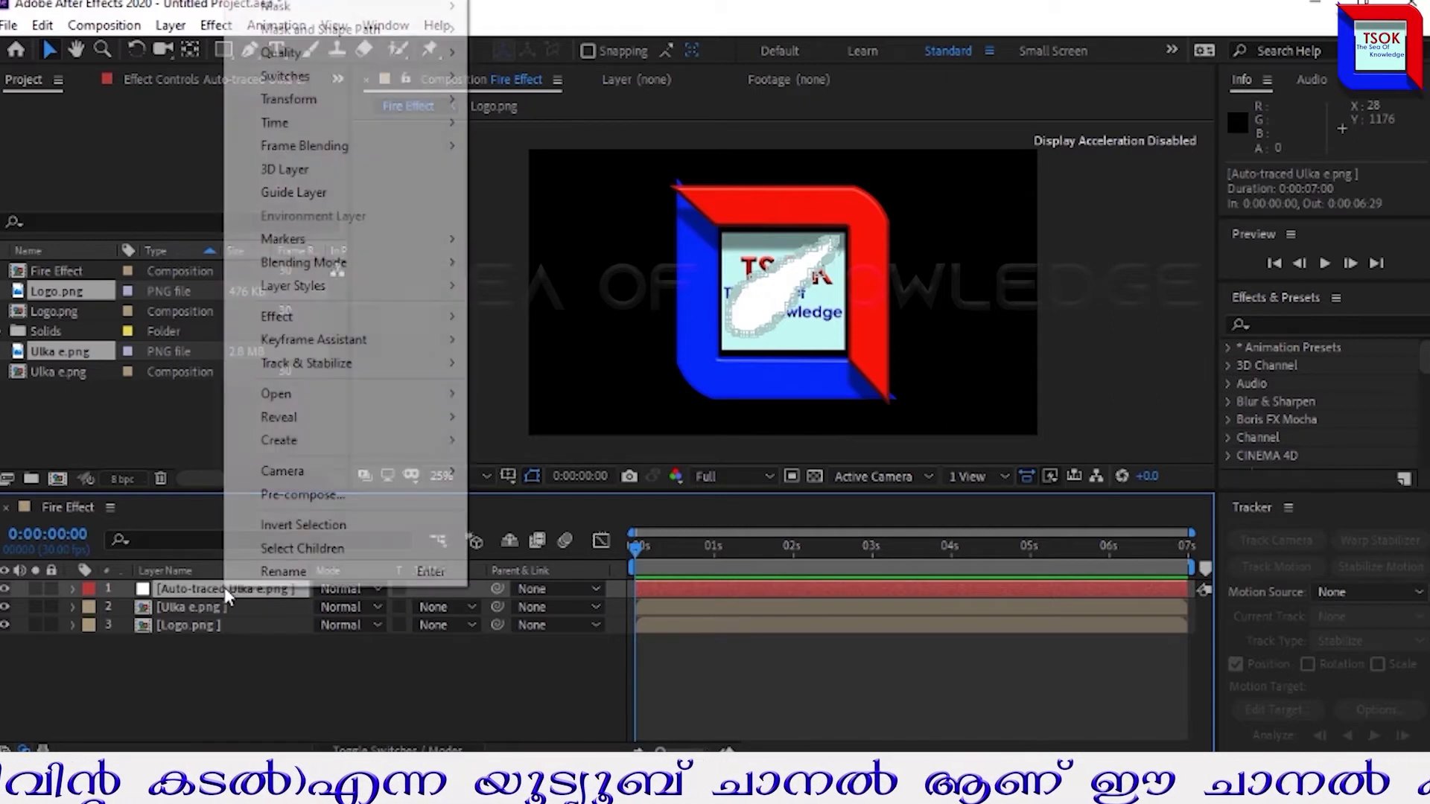
click(238, 572)
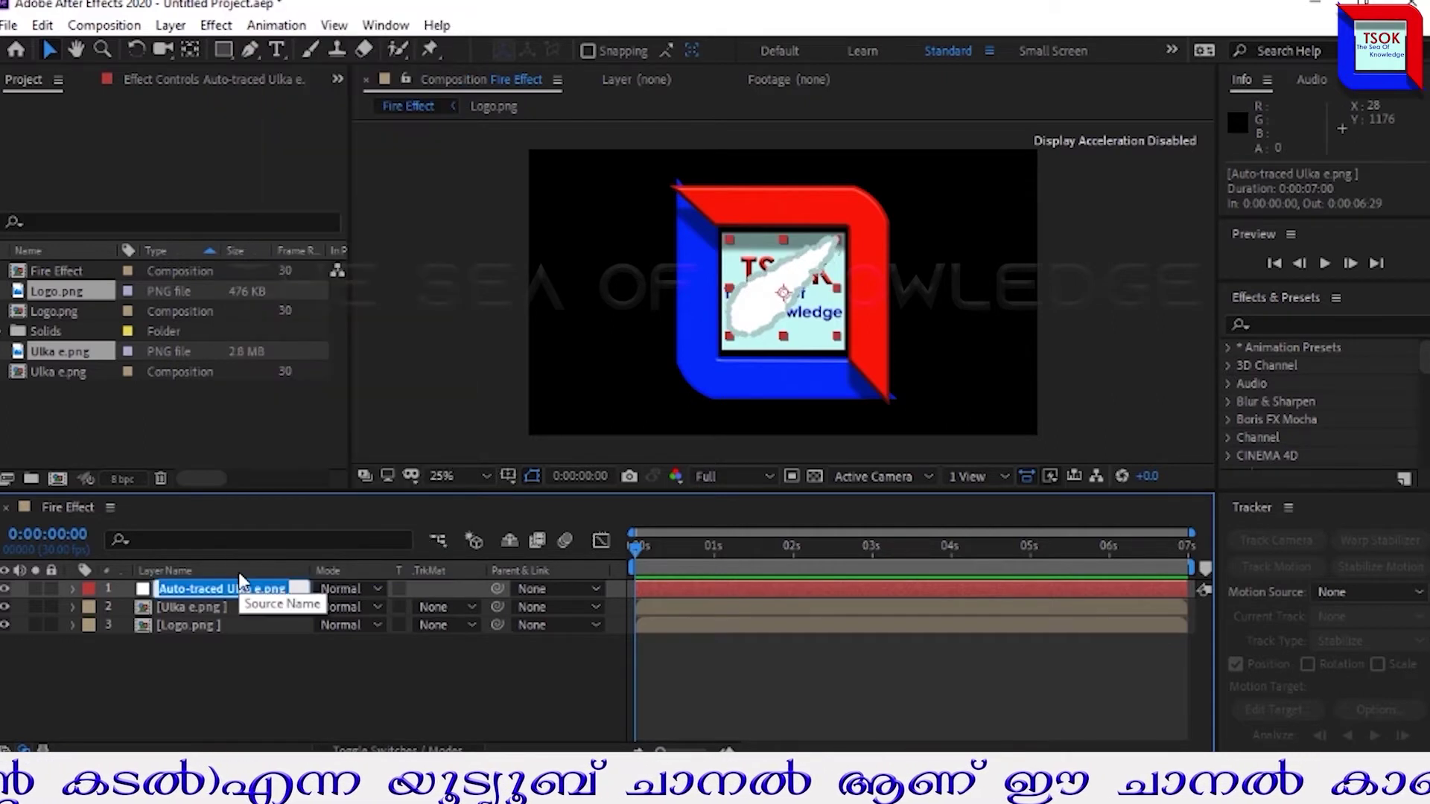
text(Fire U)
click(233, 667)
Apply the Video Copilot Saber effect to the Fire U layer with the Fire preset
click(199, 588)
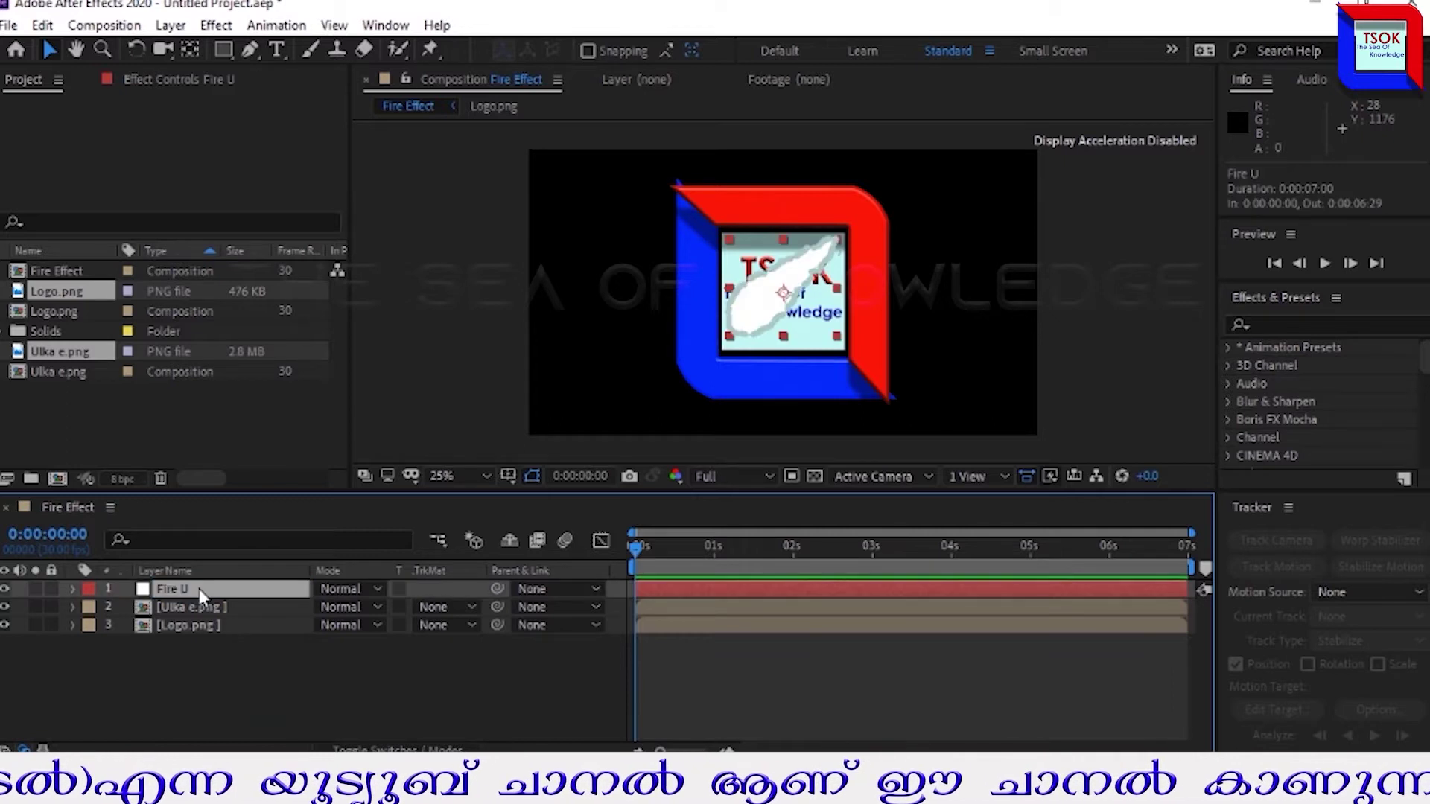
click(216, 25)
mouse_move(309, 715)
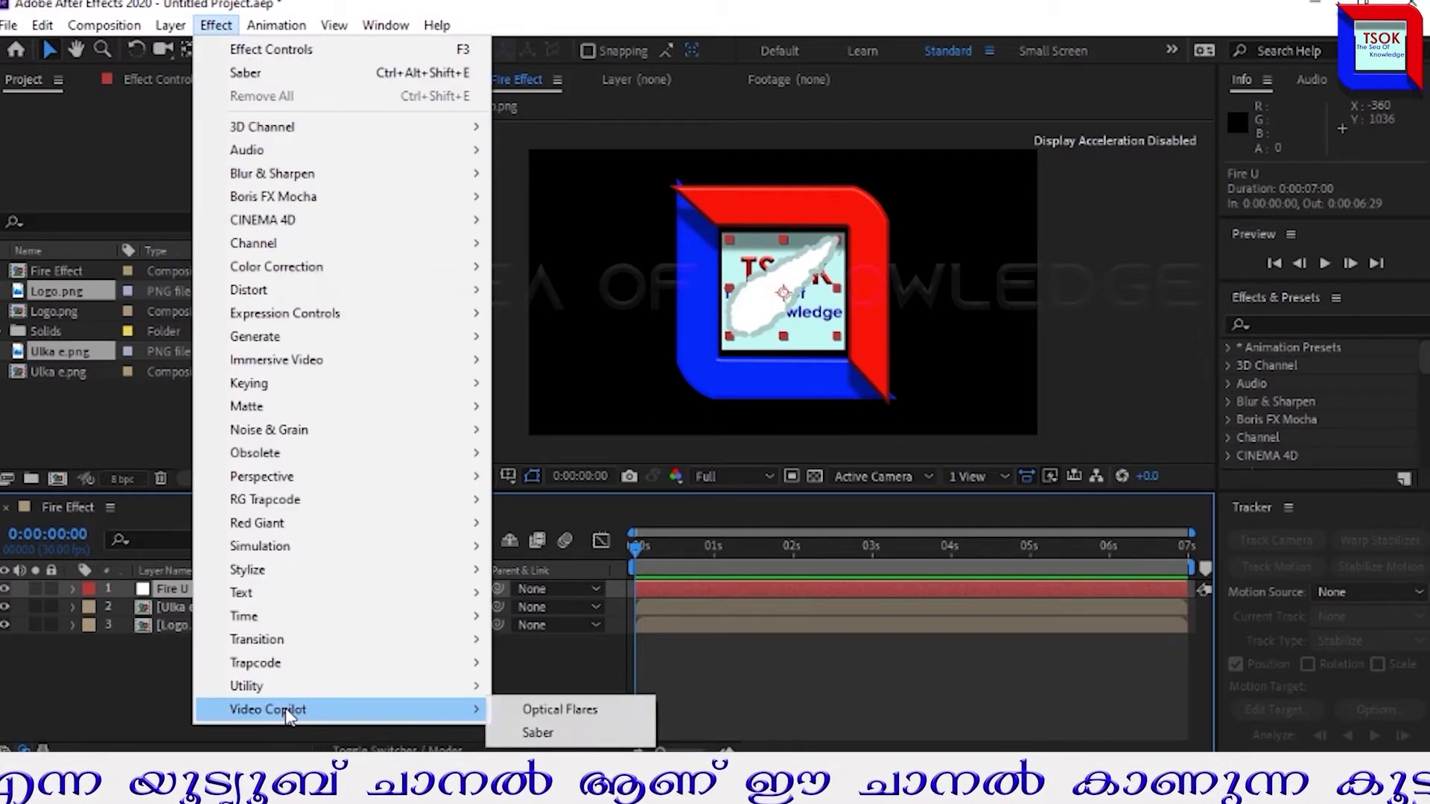
click(551, 733)
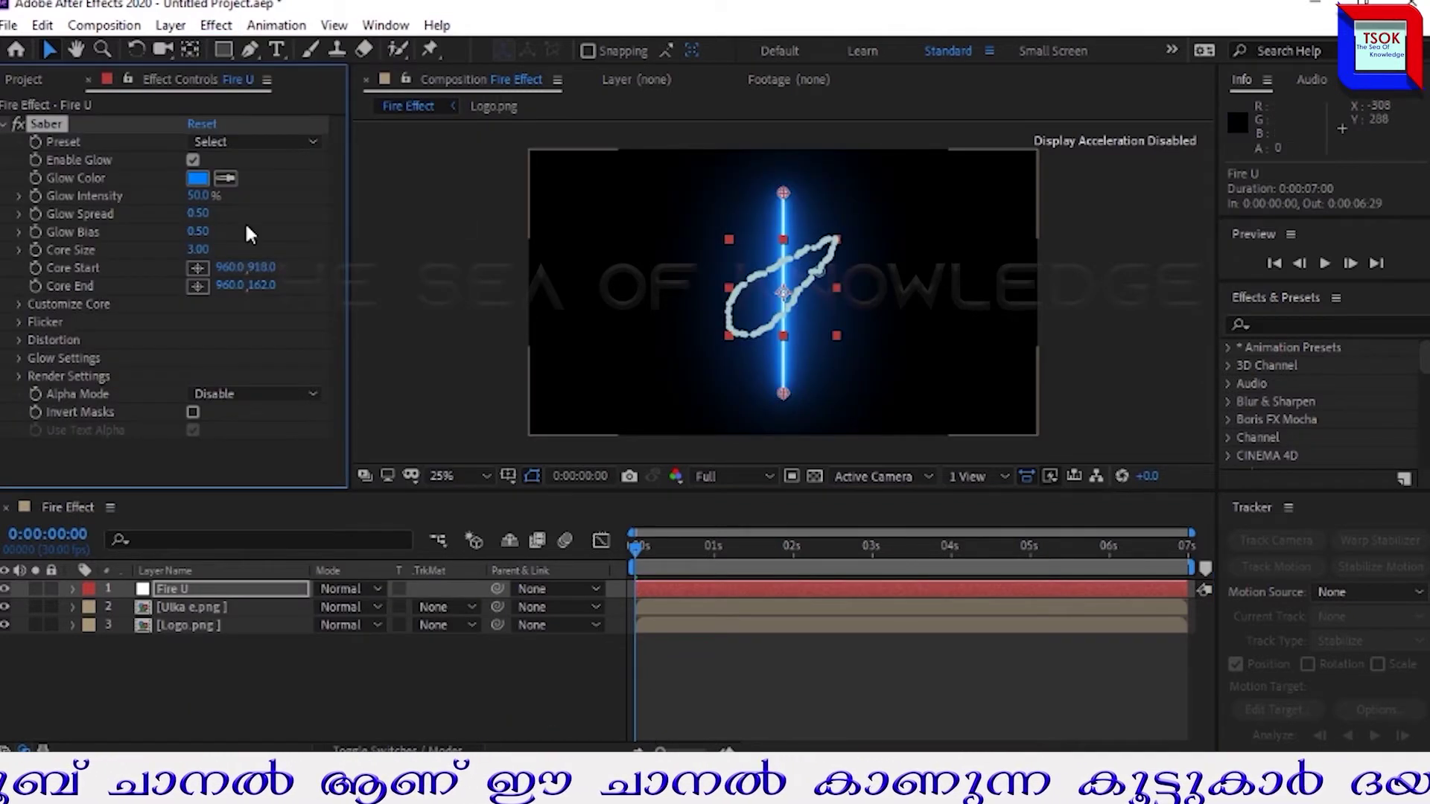
click(315, 142)
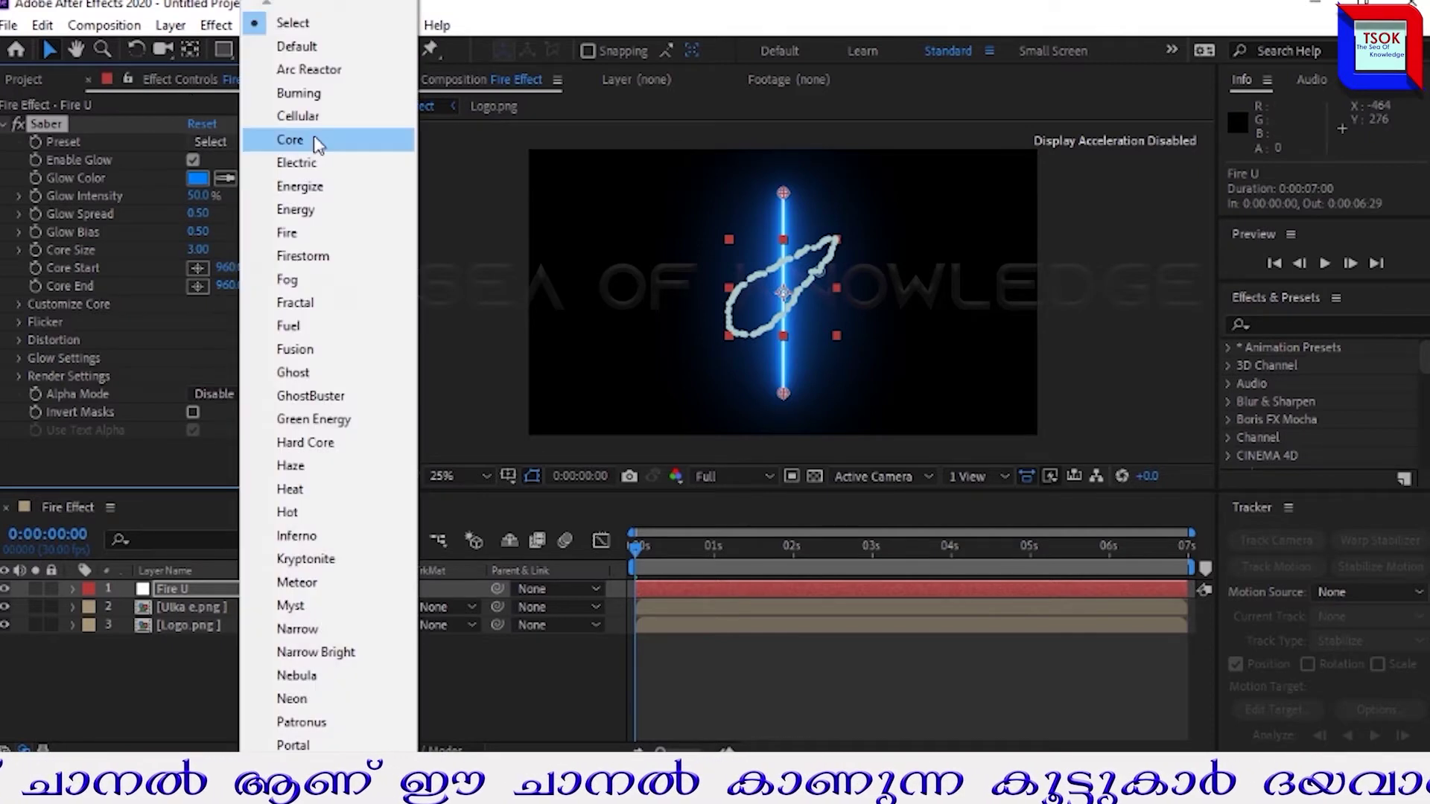
click(298, 232)
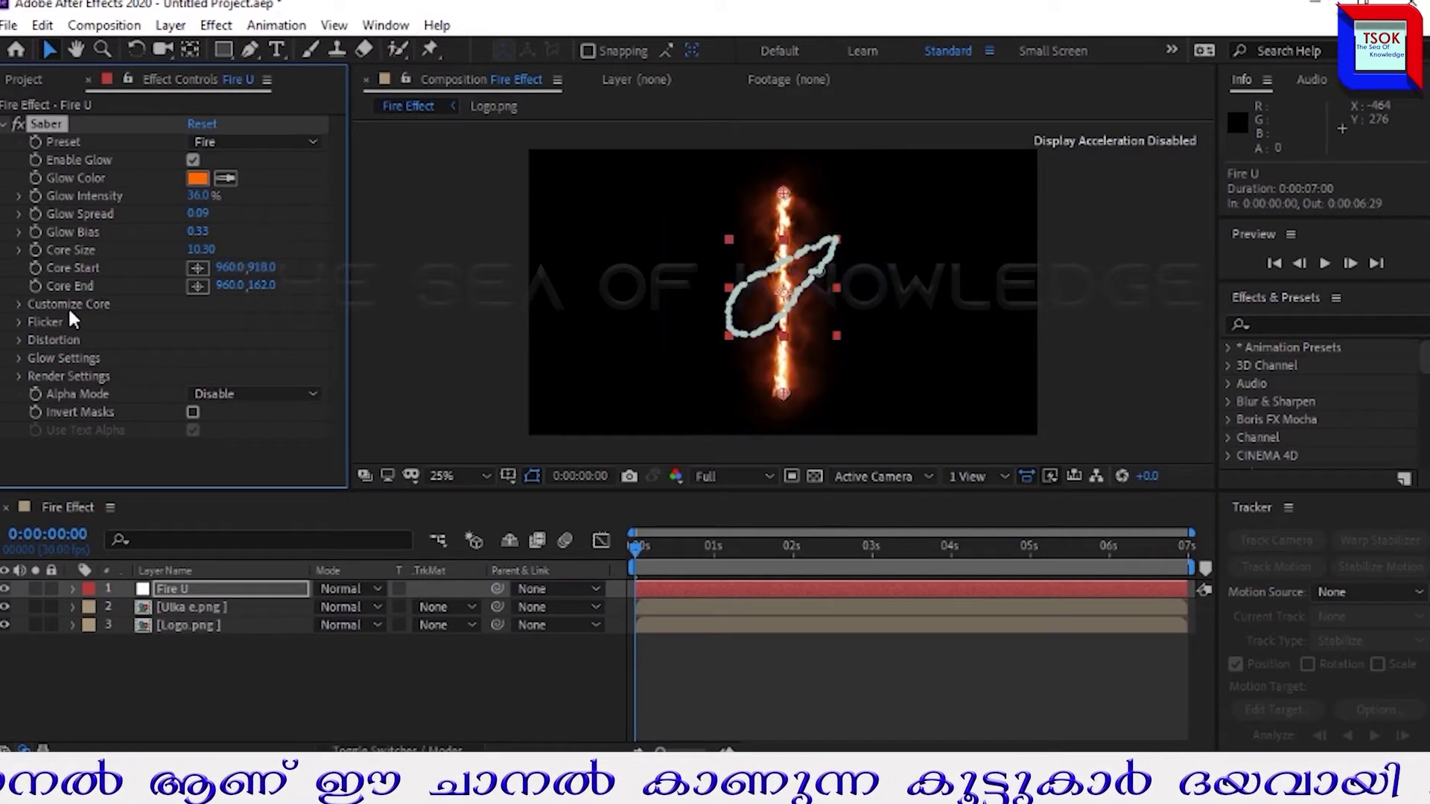
Set Saber's core type to Layer Masks so the fire follows the traced outline
click(19, 306)
click(309, 279)
click(298, 326)
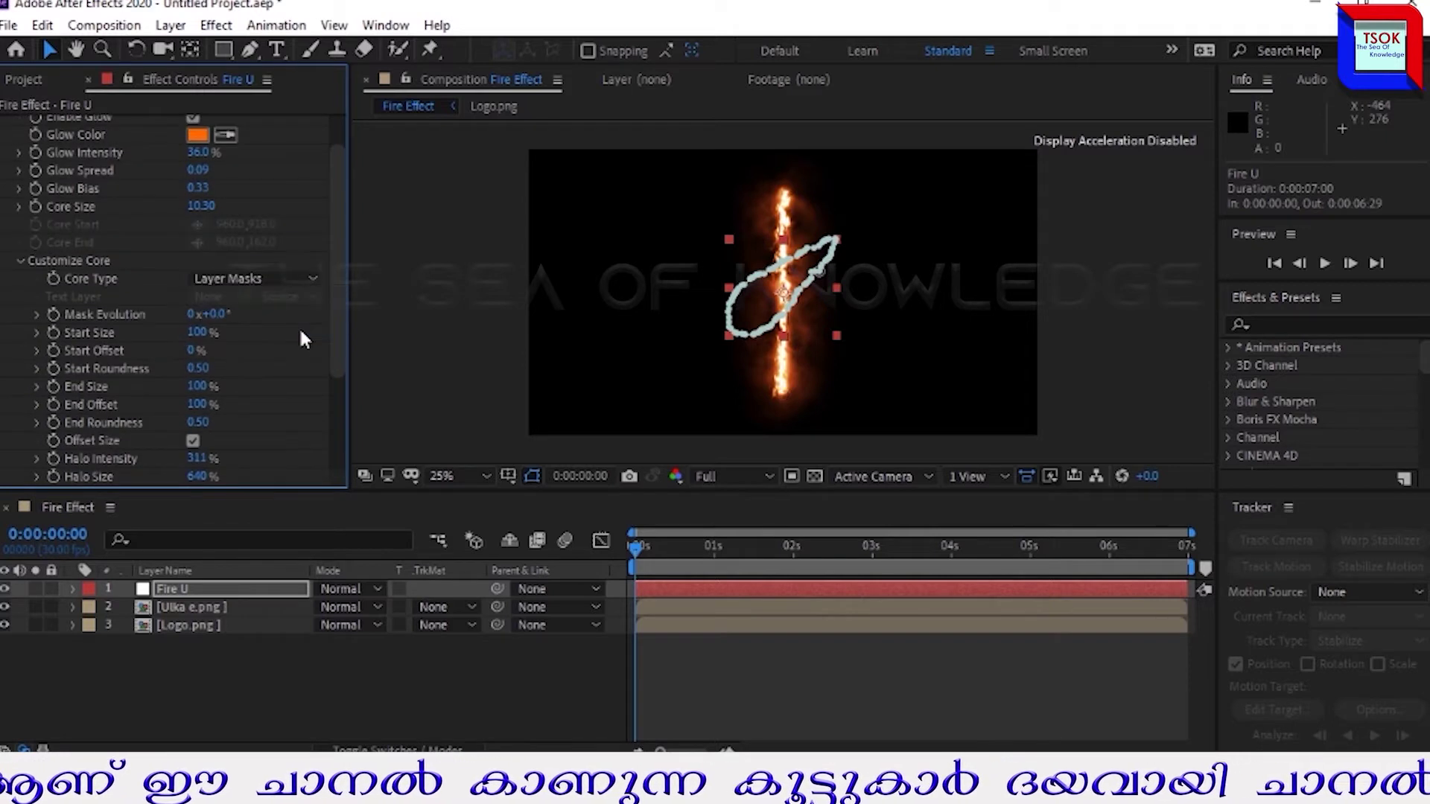
Set Saber's glow intensity to 100%
click(198, 153)
text(36.0)
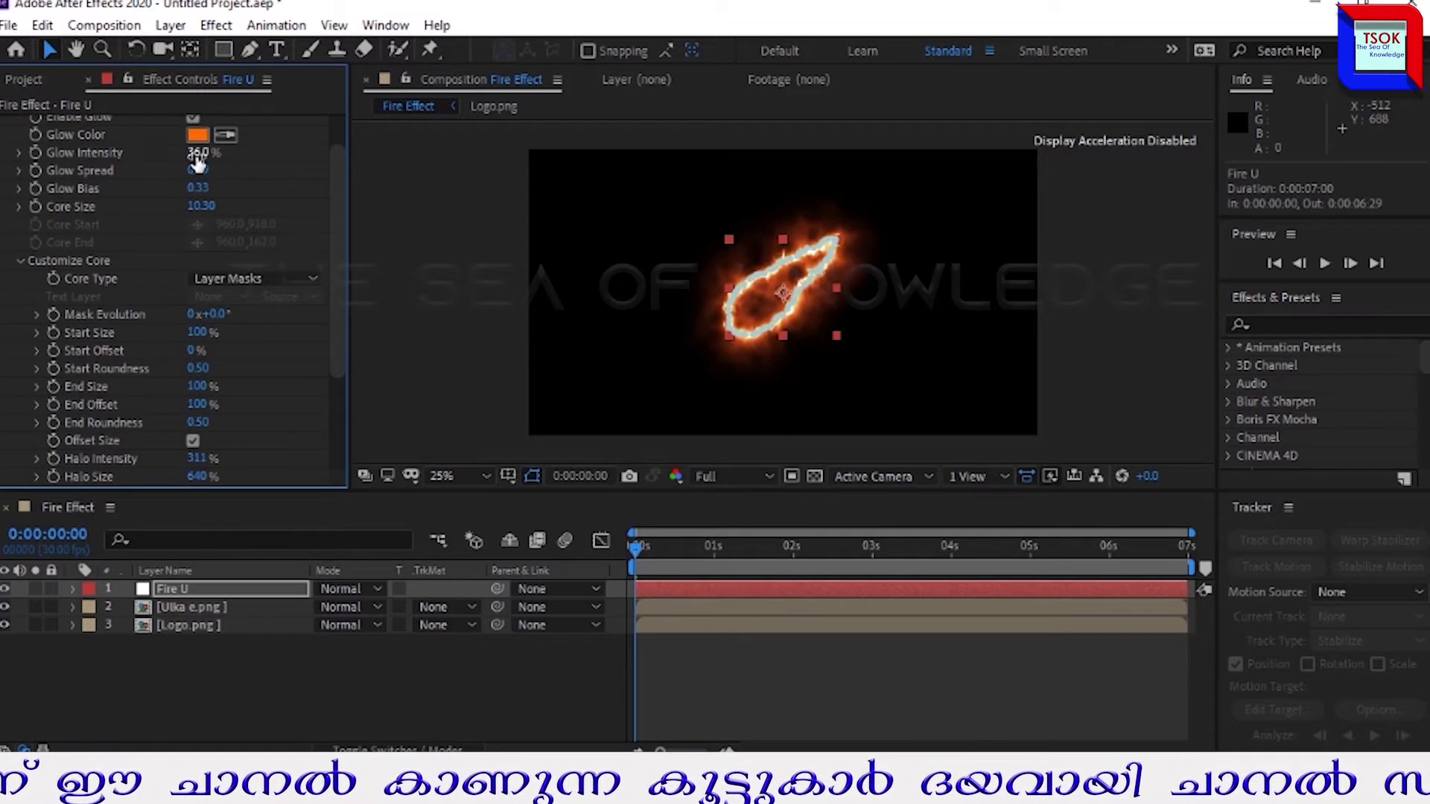
double_click(198, 153)
text(100)
key(Return)
Set Saber's core size to 30 and scale the Fire U layer to 86%
click(201, 206)
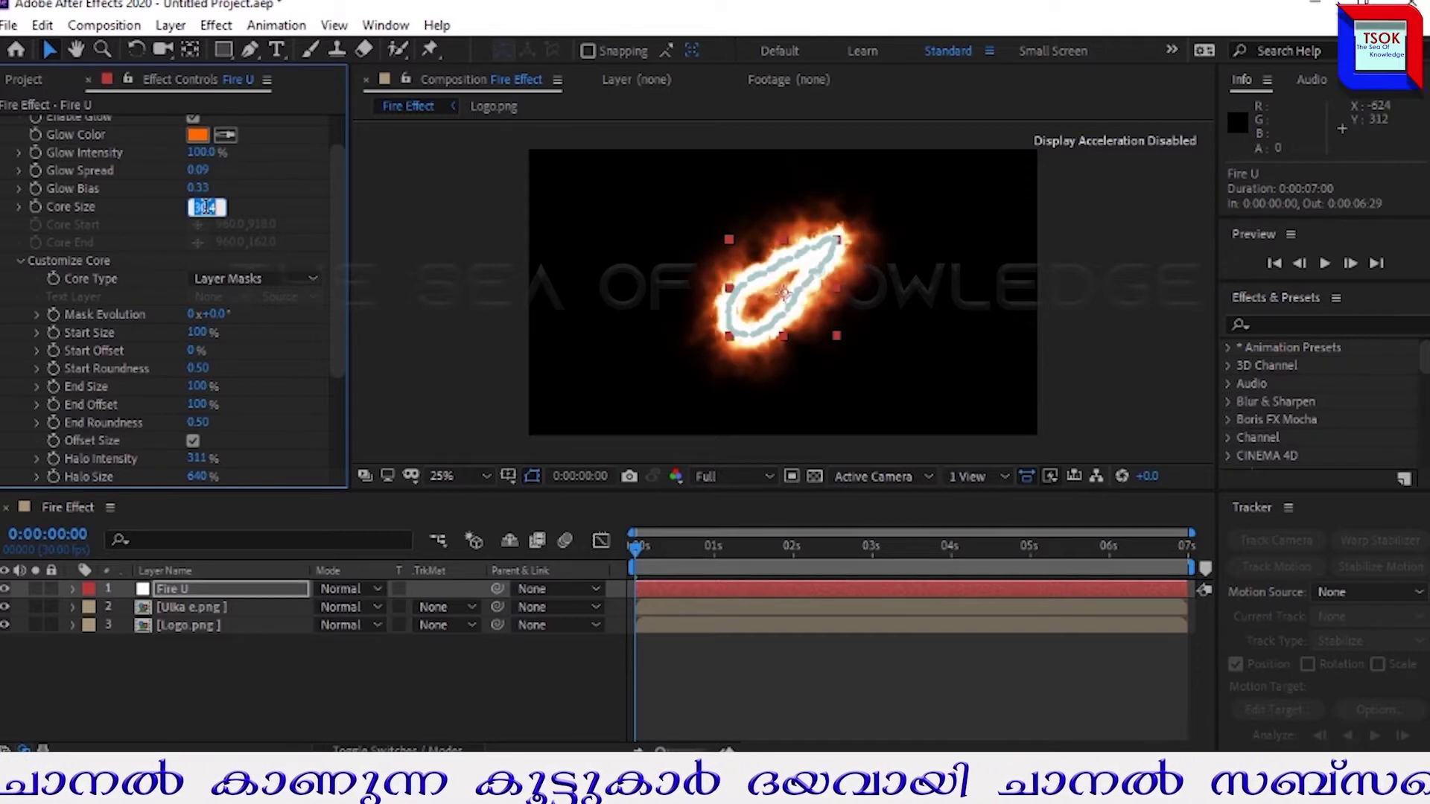
key(s)
Set Saber's composite setting to Transparent in its render settings
scroll(67, 446, down, 4)
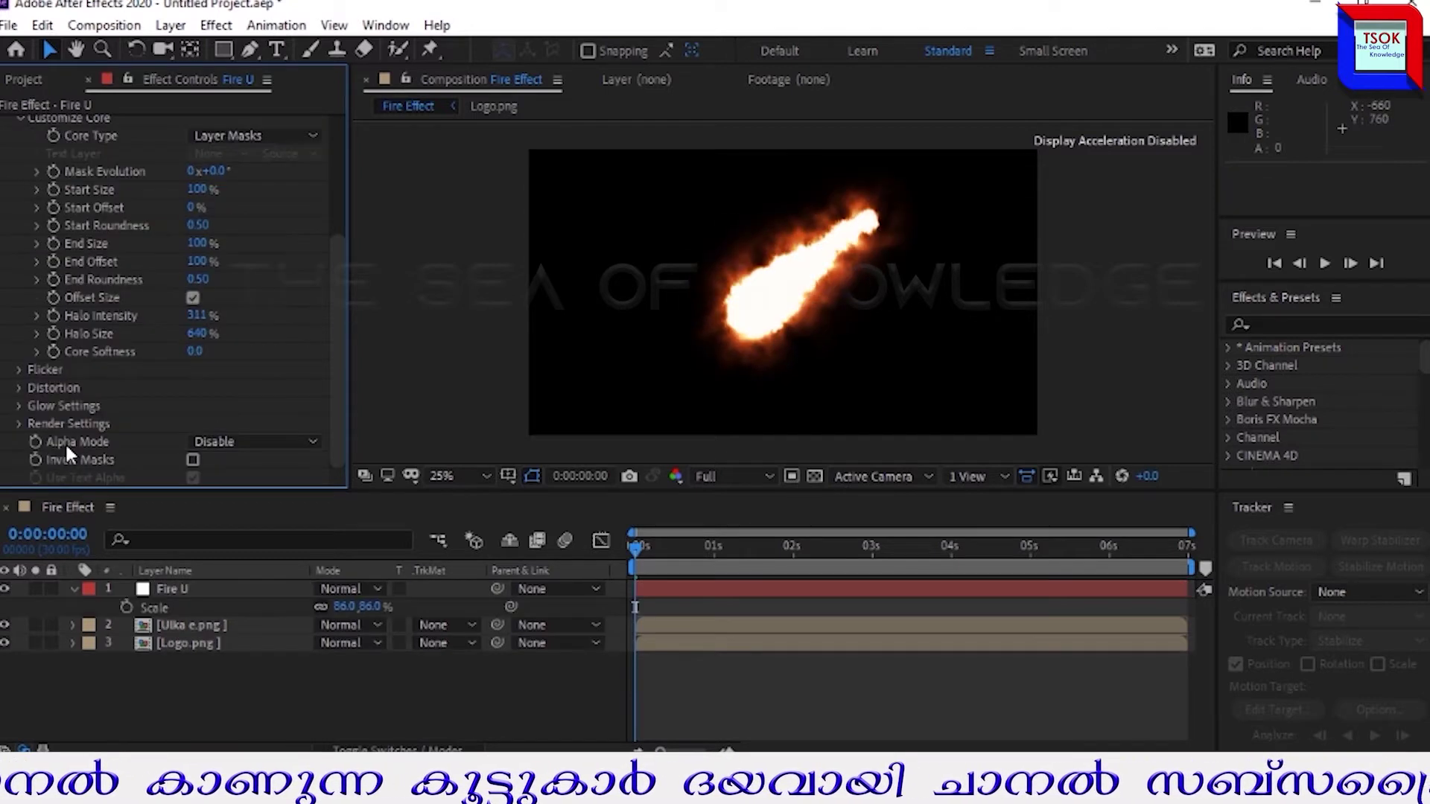
click(18, 423)
scroll(16, 422, down, 4)
click(311, 451)
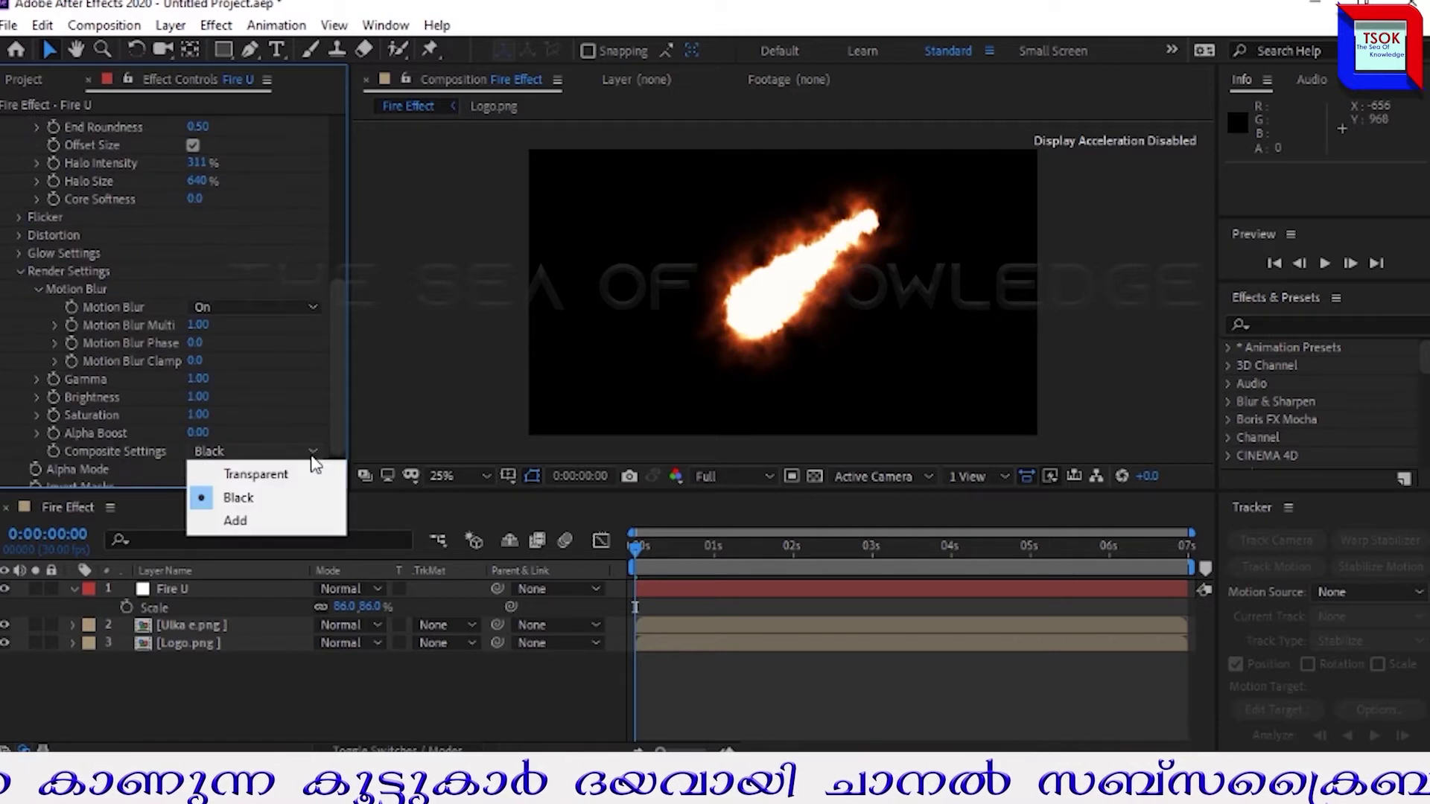
click(287, 474)
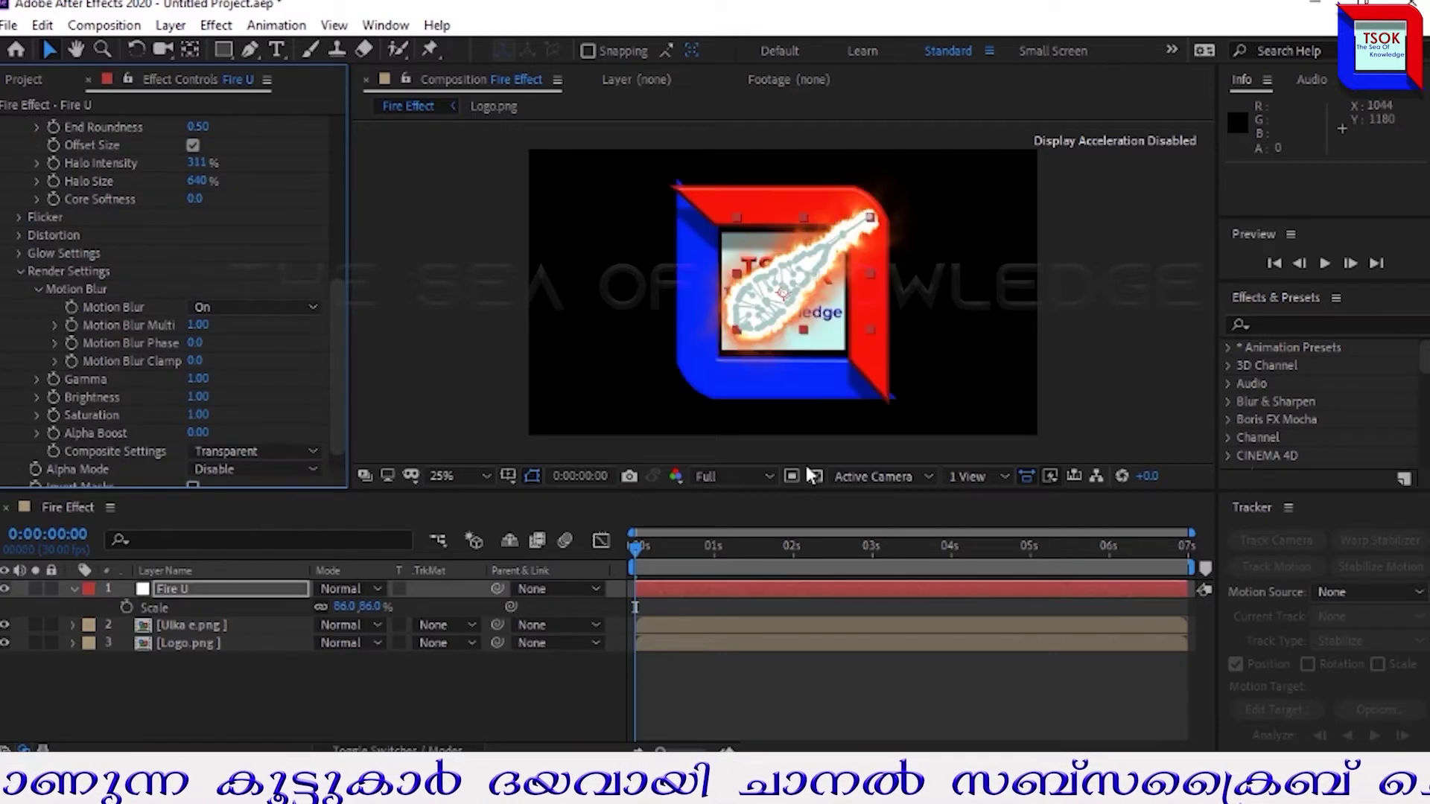
Collapse the Fire U layer's properties and hide the Ulka e.png layer
click(75, 589)
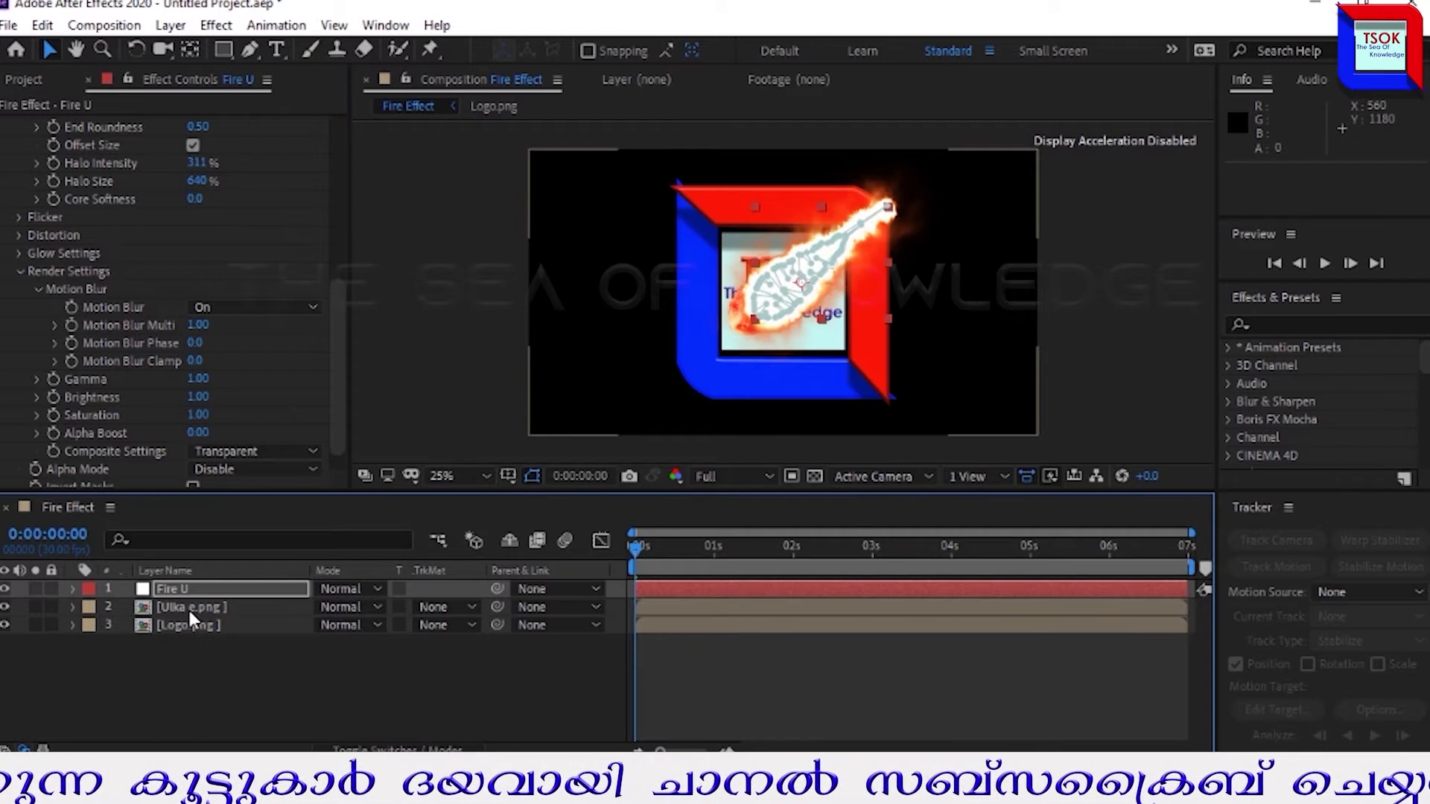
click(188, 607)
click(5, 607)
Start keyframing the Fire U layer's Position at 0 seconds with the value 2261, -201, beyond the frame's upper-right corner
click(113, 590)
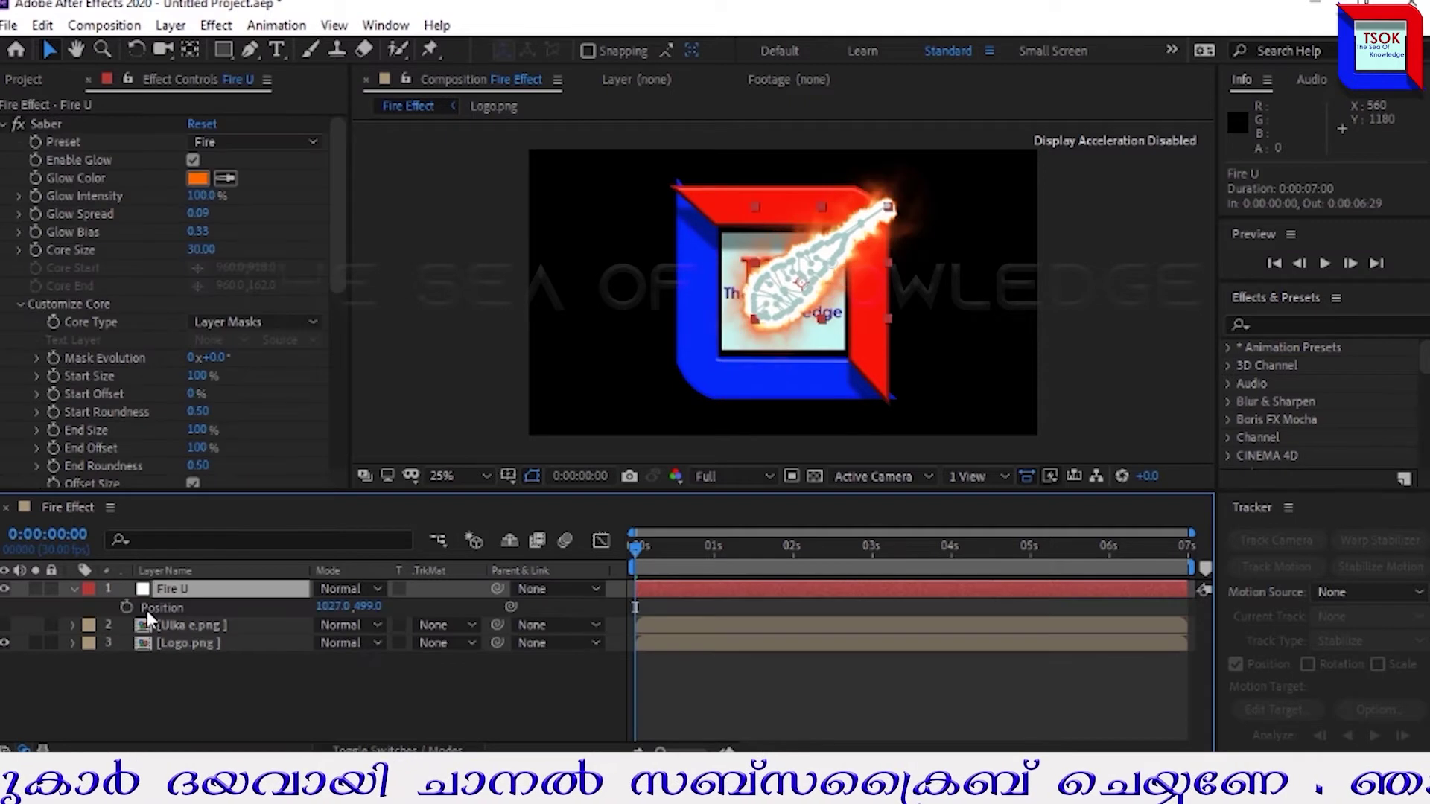
click(126, 607)
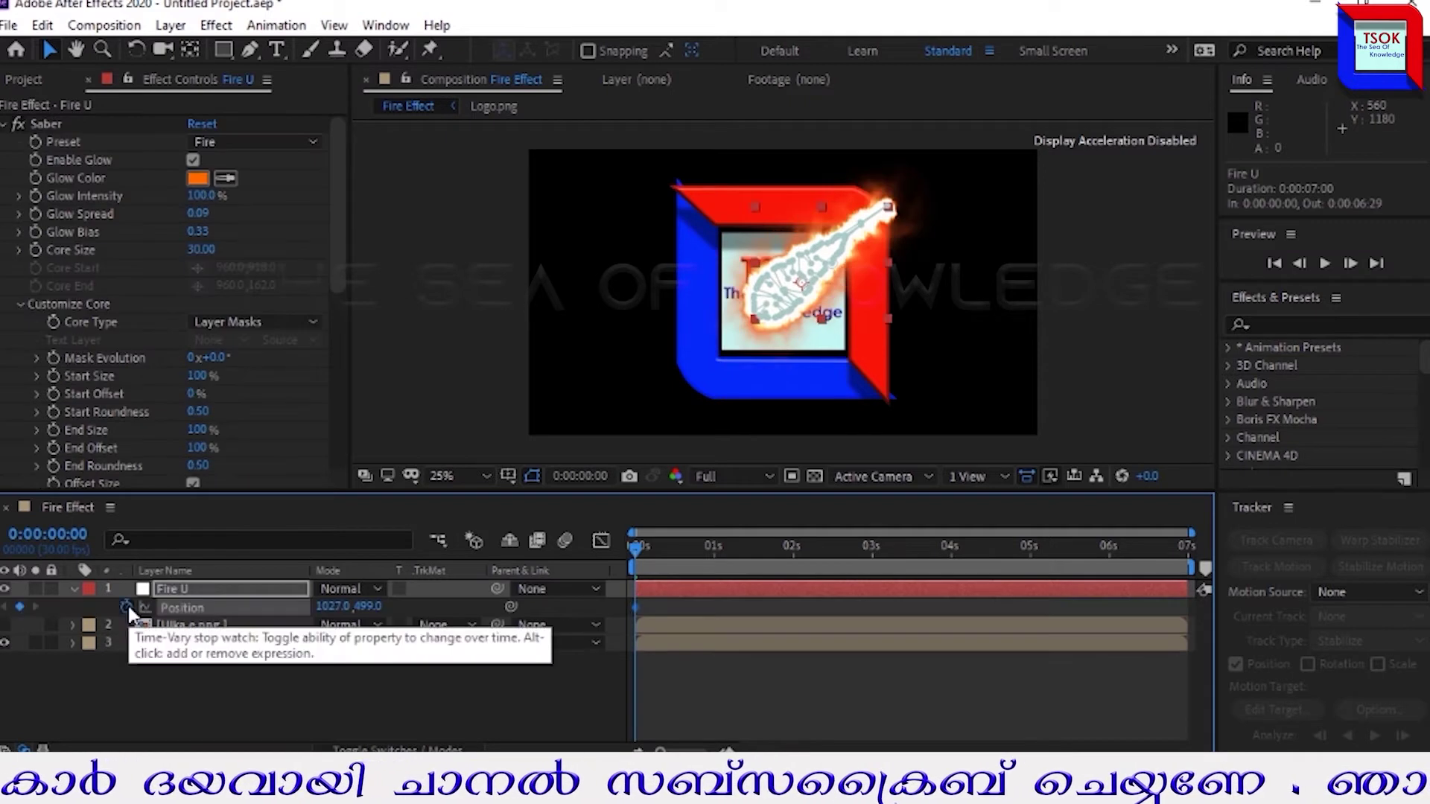
drag(332, 606, 469, 607)
drag(370, 607, 301, 607)
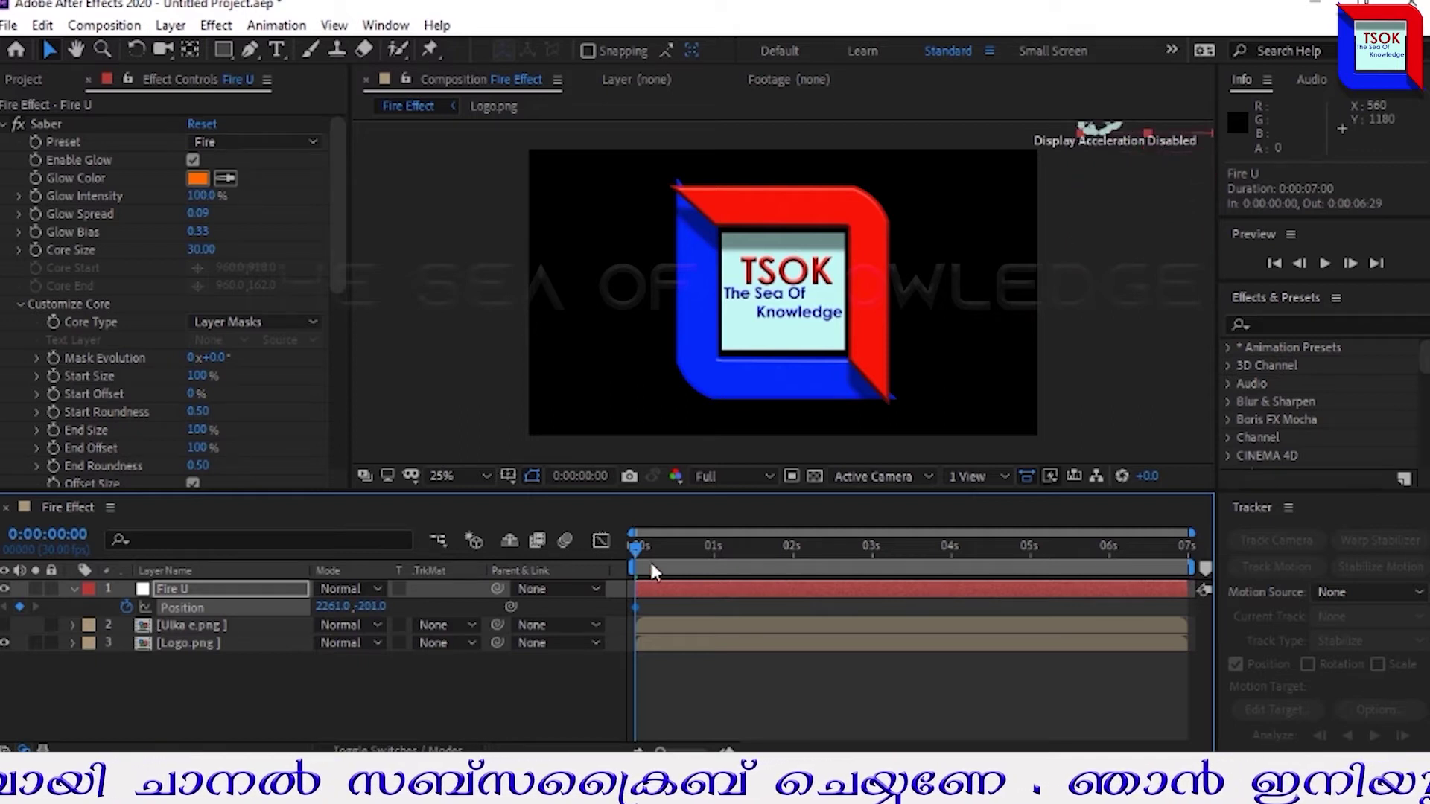
Add a Position keyframe for Fire U at 1 second with the value -456, 1392, beyond the frame's lower-left corner
drag(640, 548, 715, 549)
drag(350, 606, 327, 614)
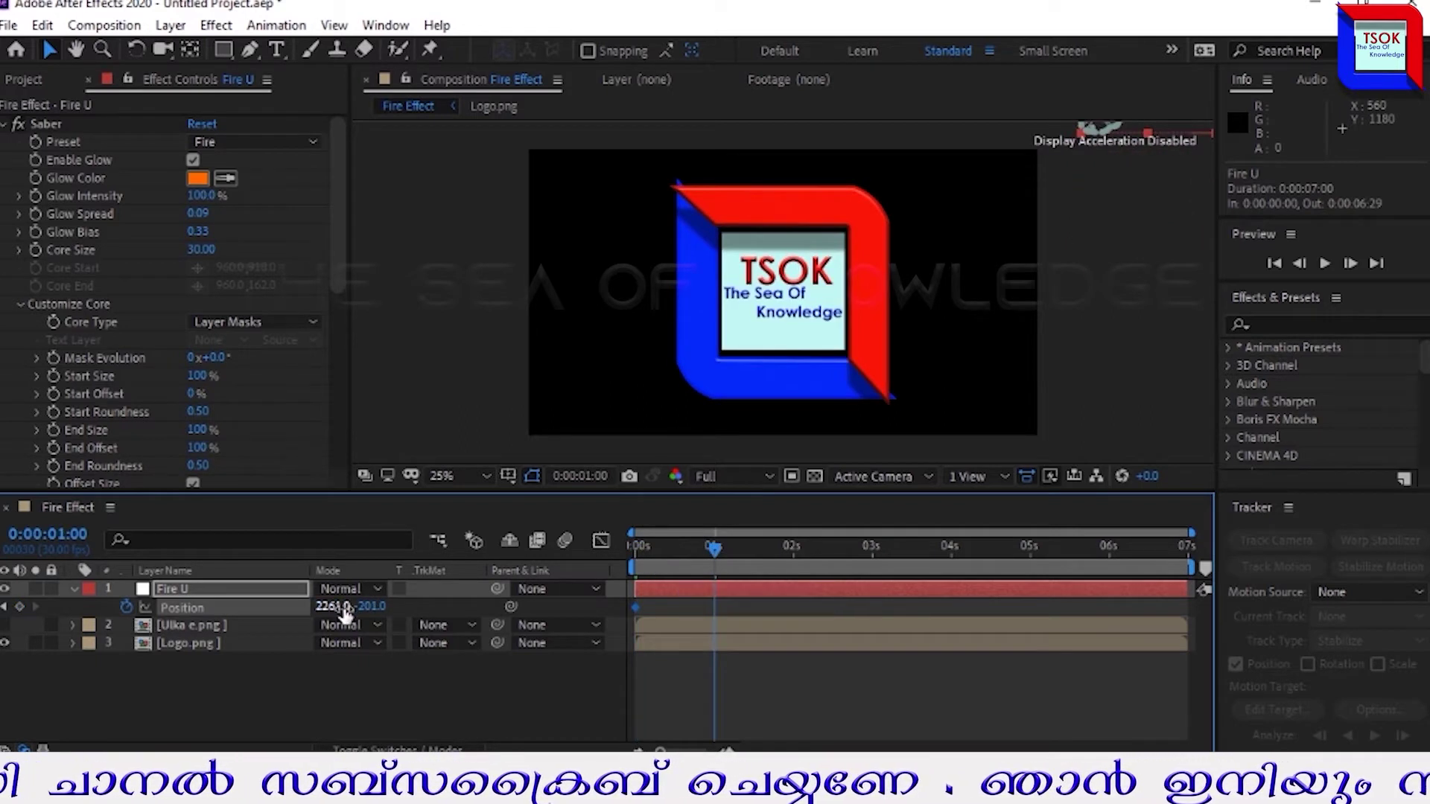
drag(269, 612, 861, 601)
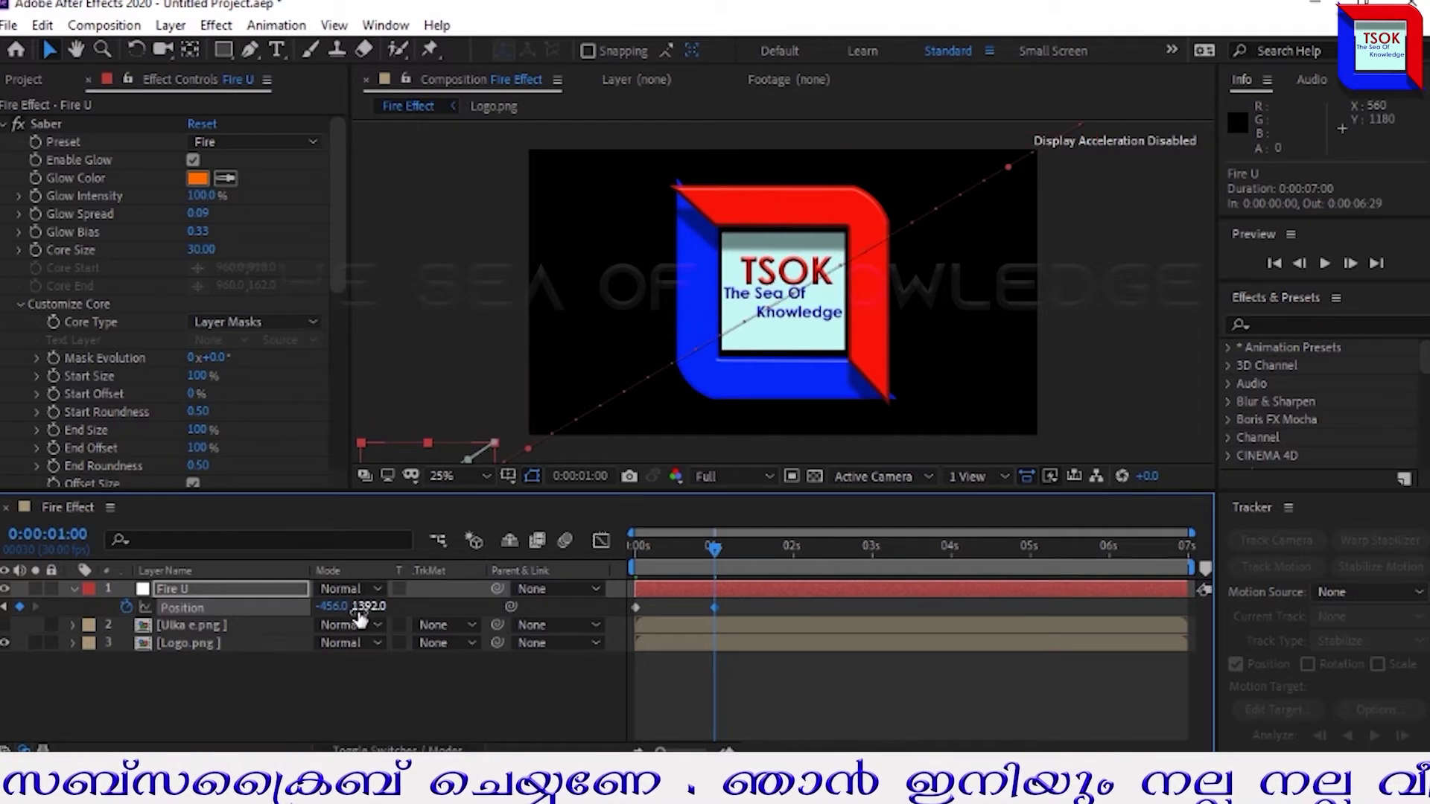
Apply Easy Ease to both Position keyframes of the Fire U layer
click(736, 611)
key(Page_Down)
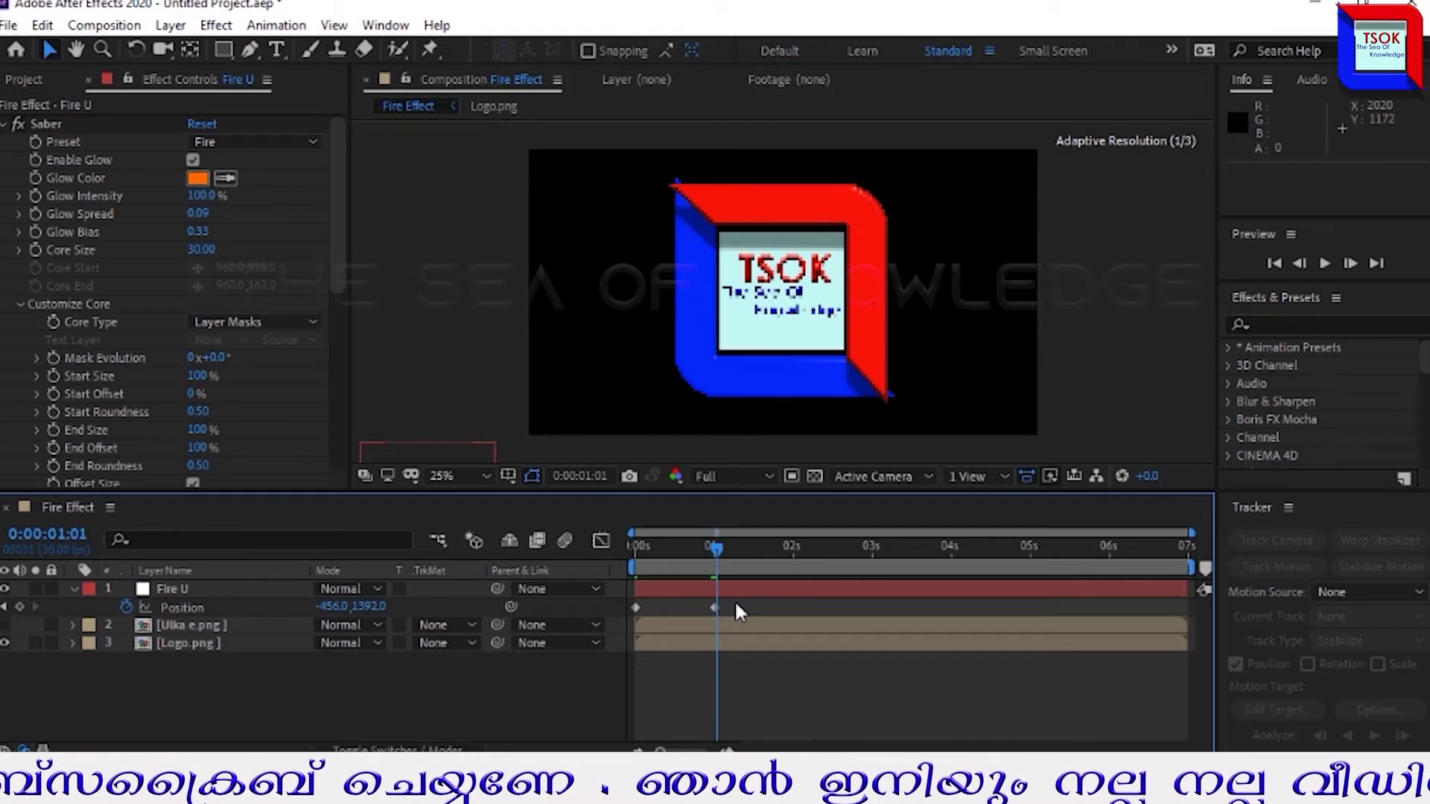
click(736, 606)
right_click(718, 605)
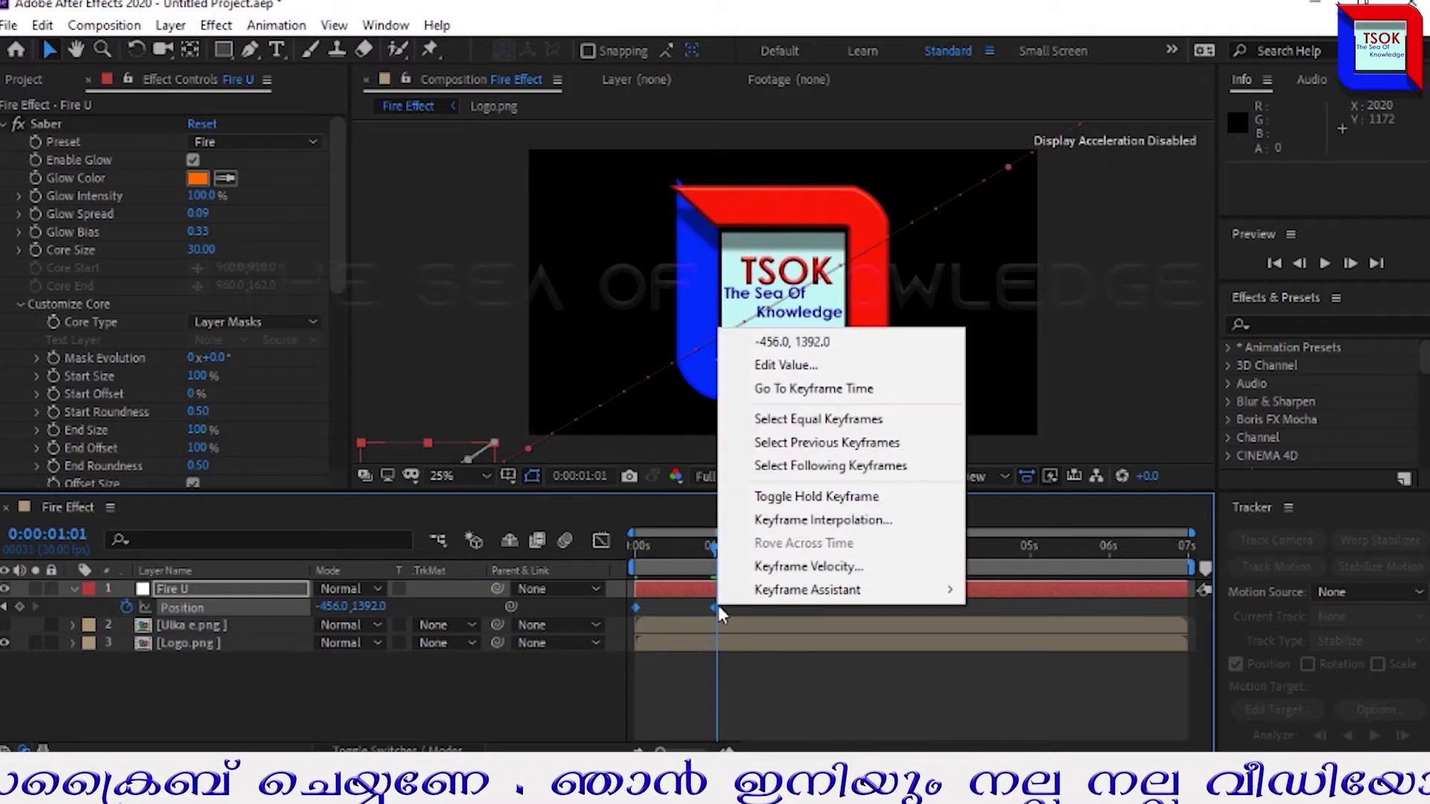
mouse_move(758, 601)
click(998, 475)
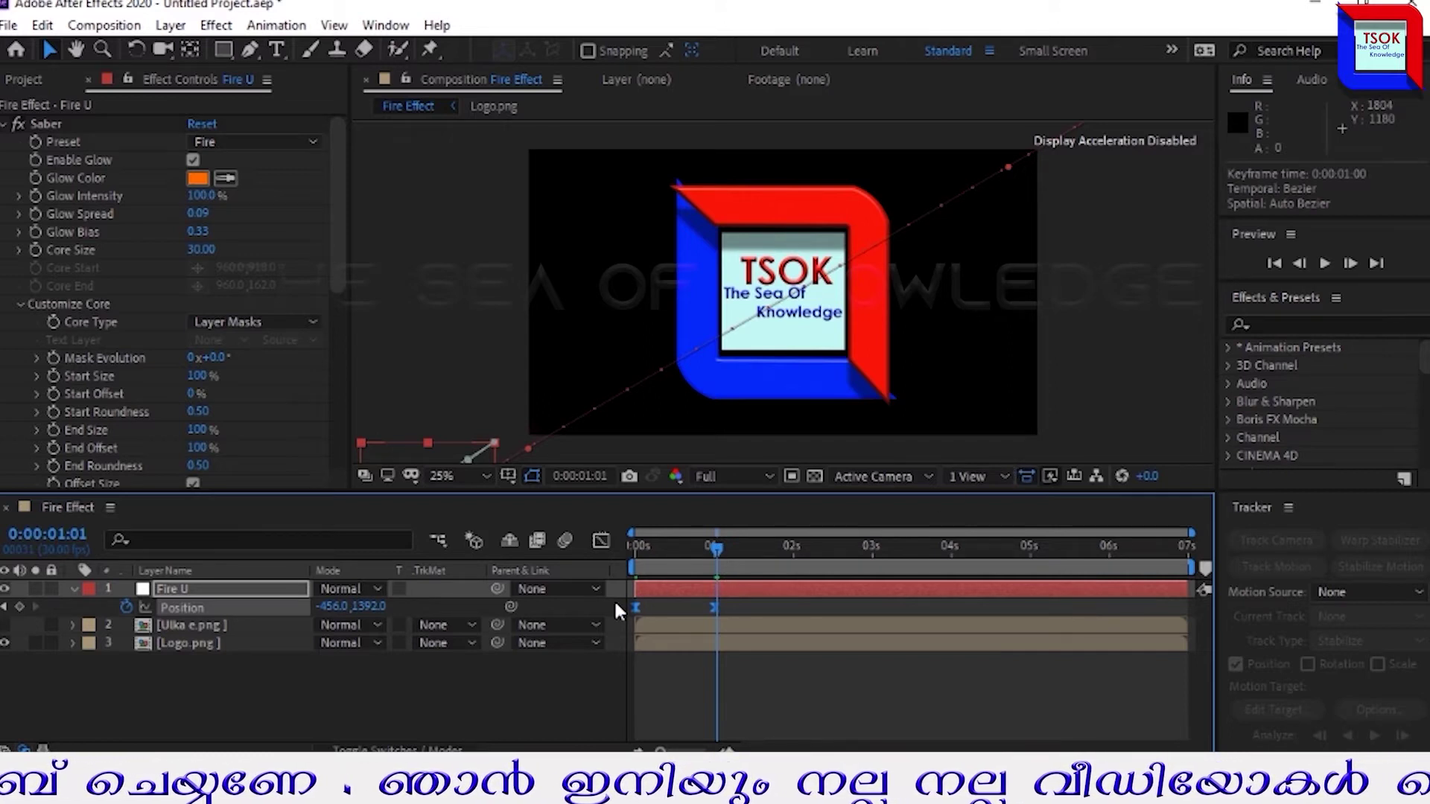
Collapse the Fire U layer's keyframed properties and shift the layer so it starts at about frame 5
key(shift+m)
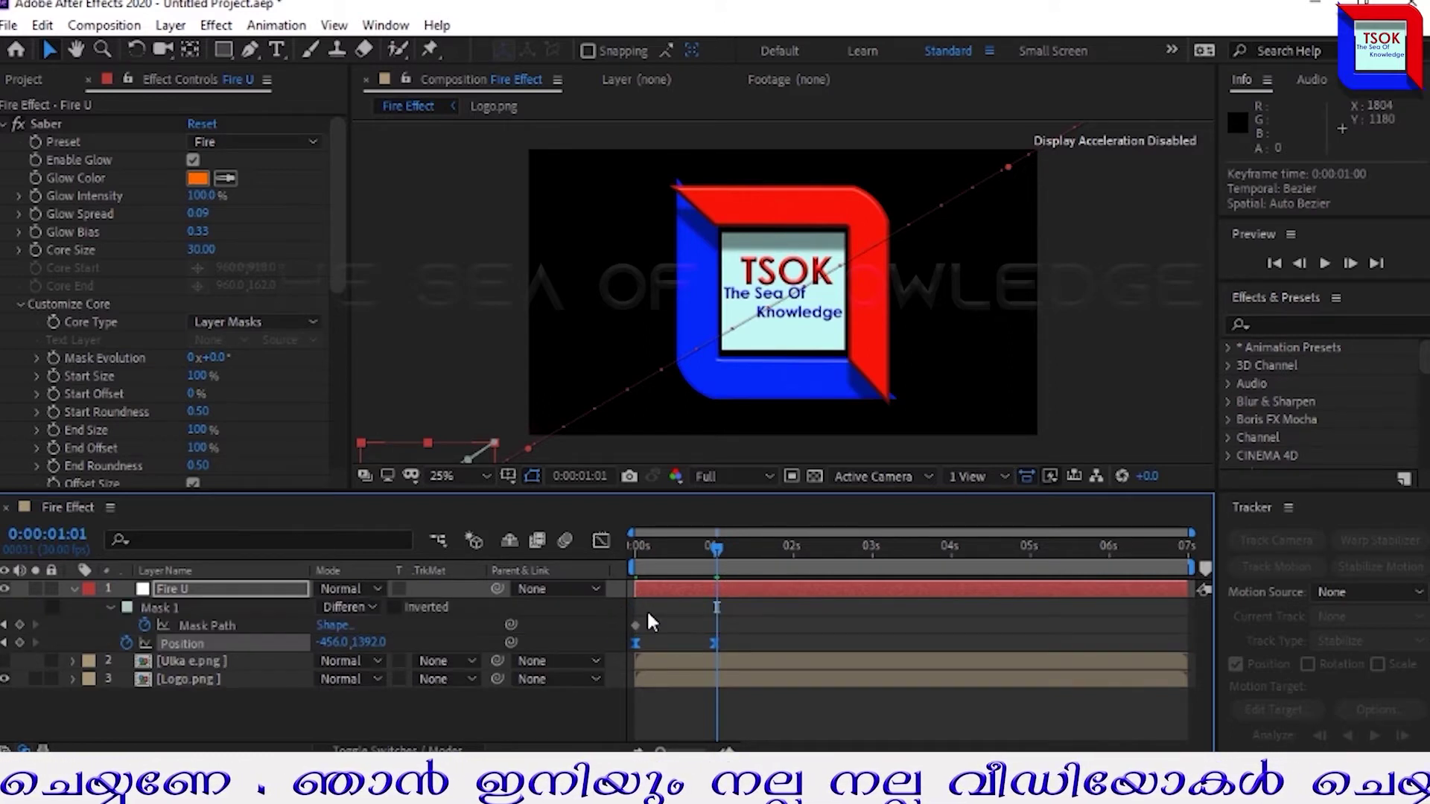
key(u)
key(Home)
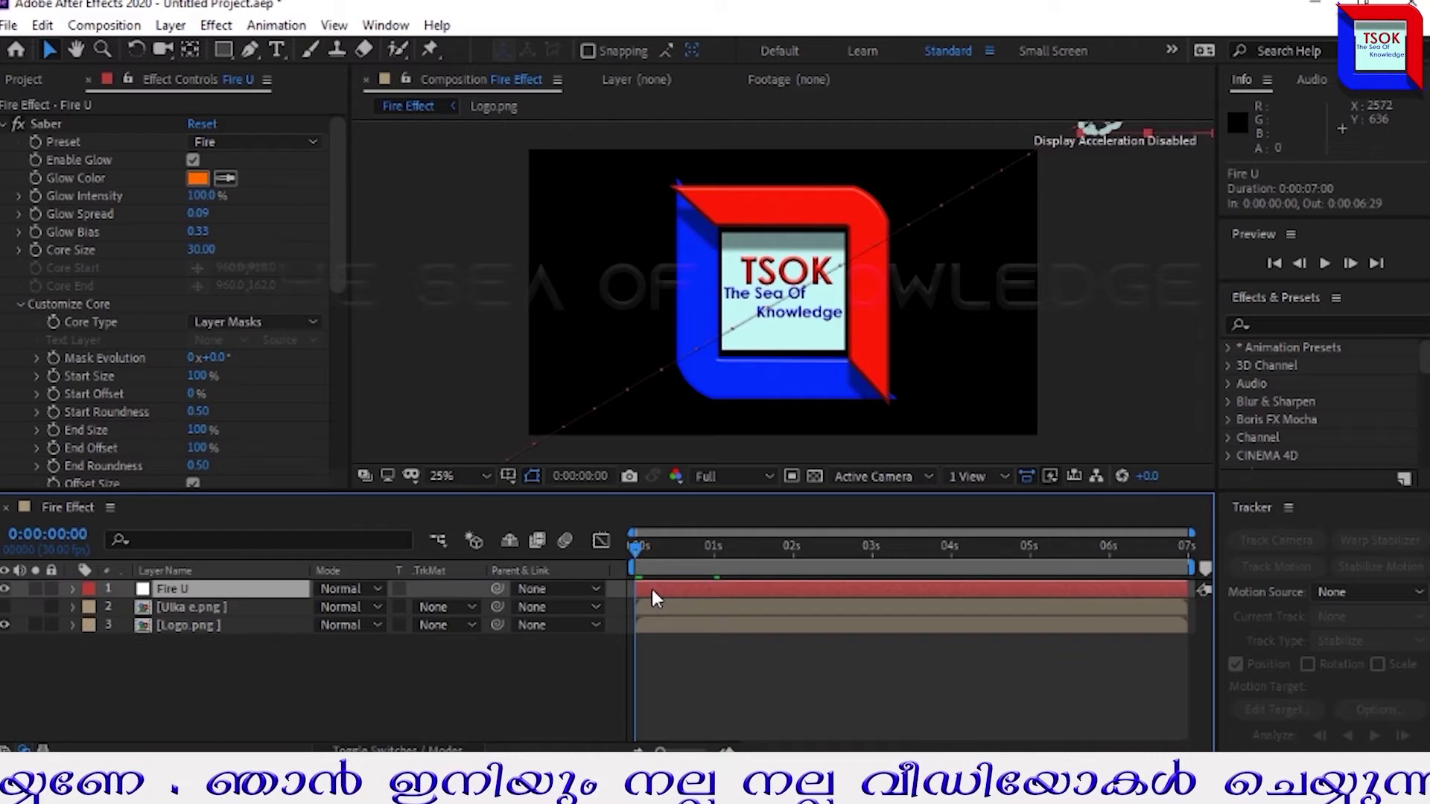
drag(651, 587, 661, 588)
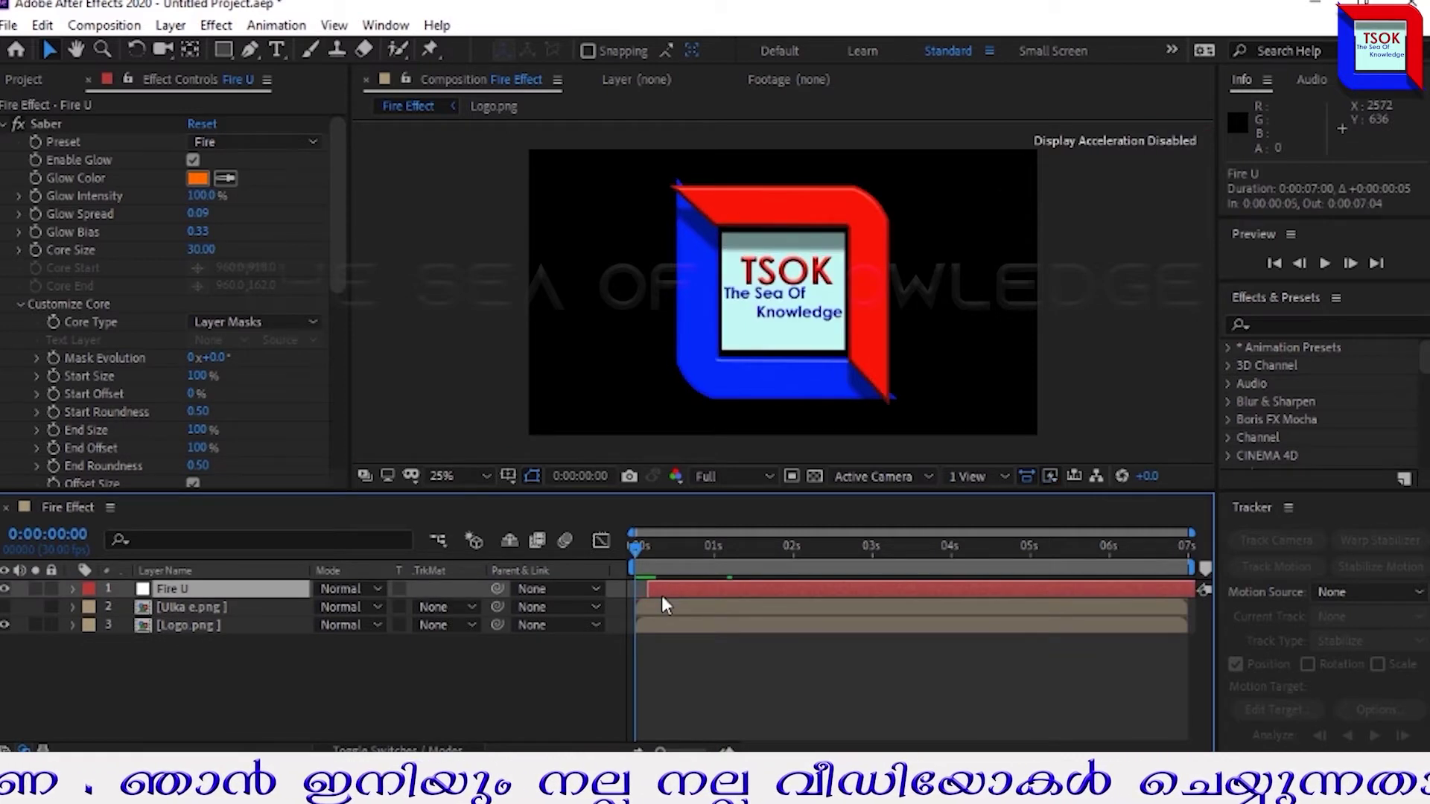
Apply the Gaussian Blur effect to the Logo.png layer
click(661, 626)
click(1296, 326)
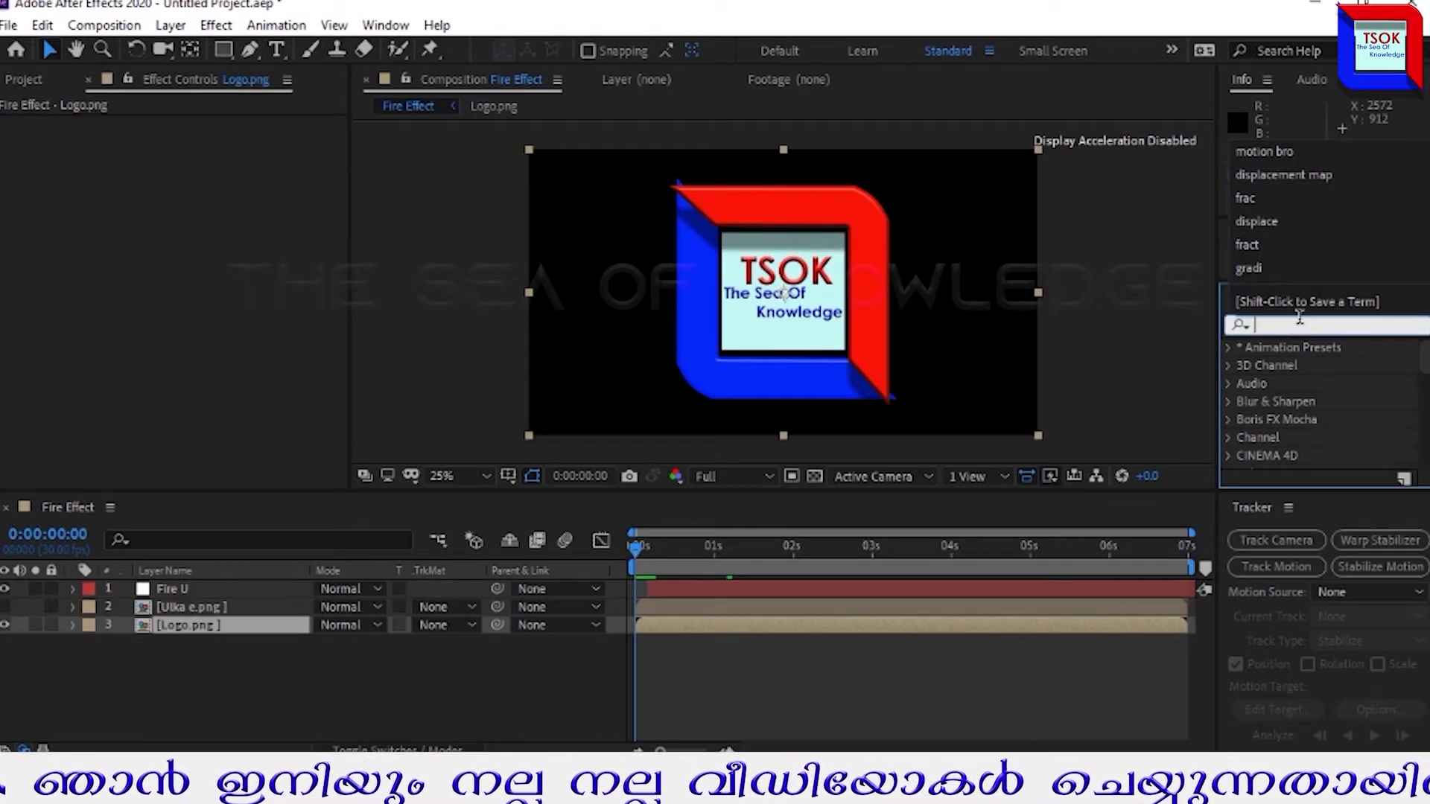
text(gaus)
drag(1311, 365, 724, 624)
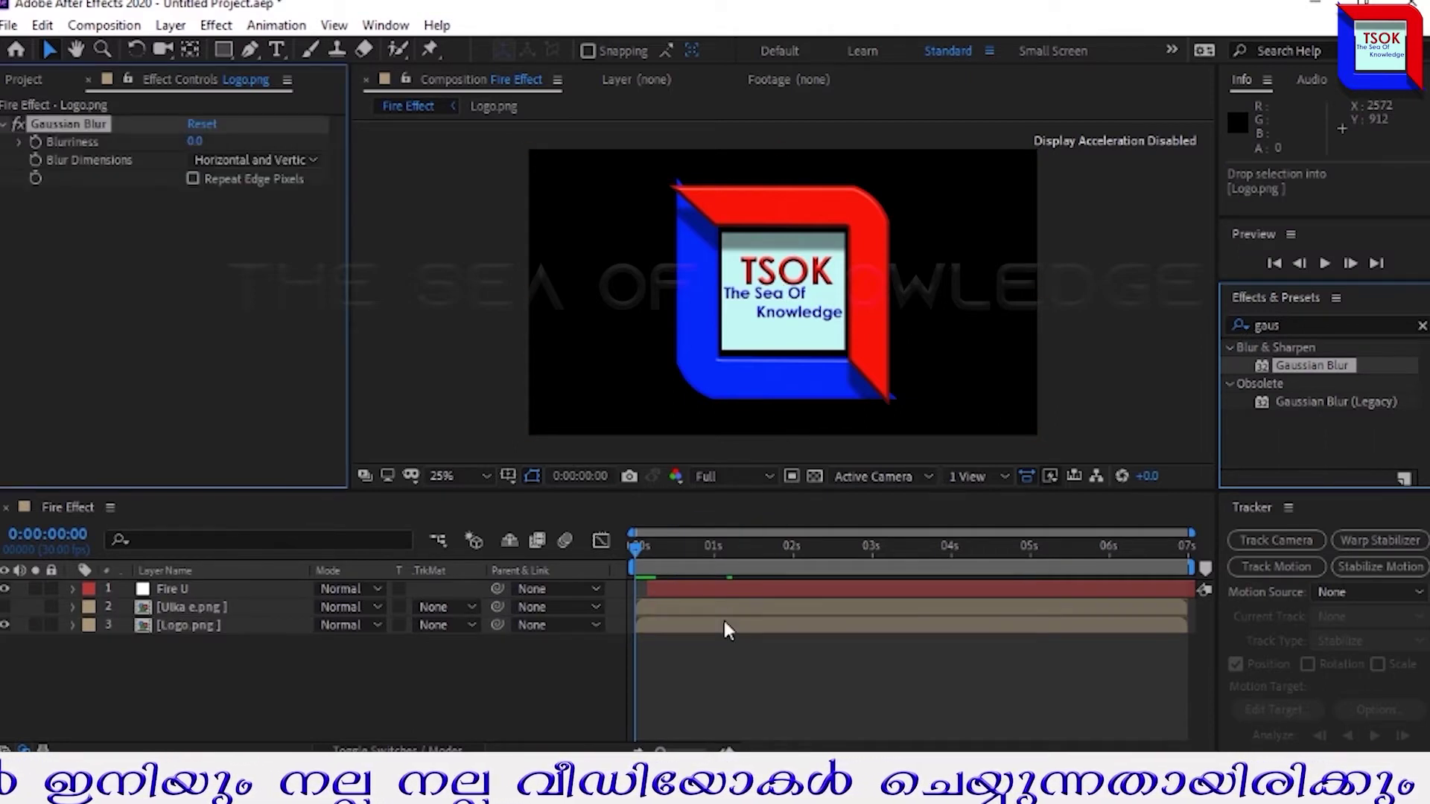
Keyframe the logo's Gaussian Blur Blurriness from 100 at 0 seconds to 0 at frame 15
click(197, 142)
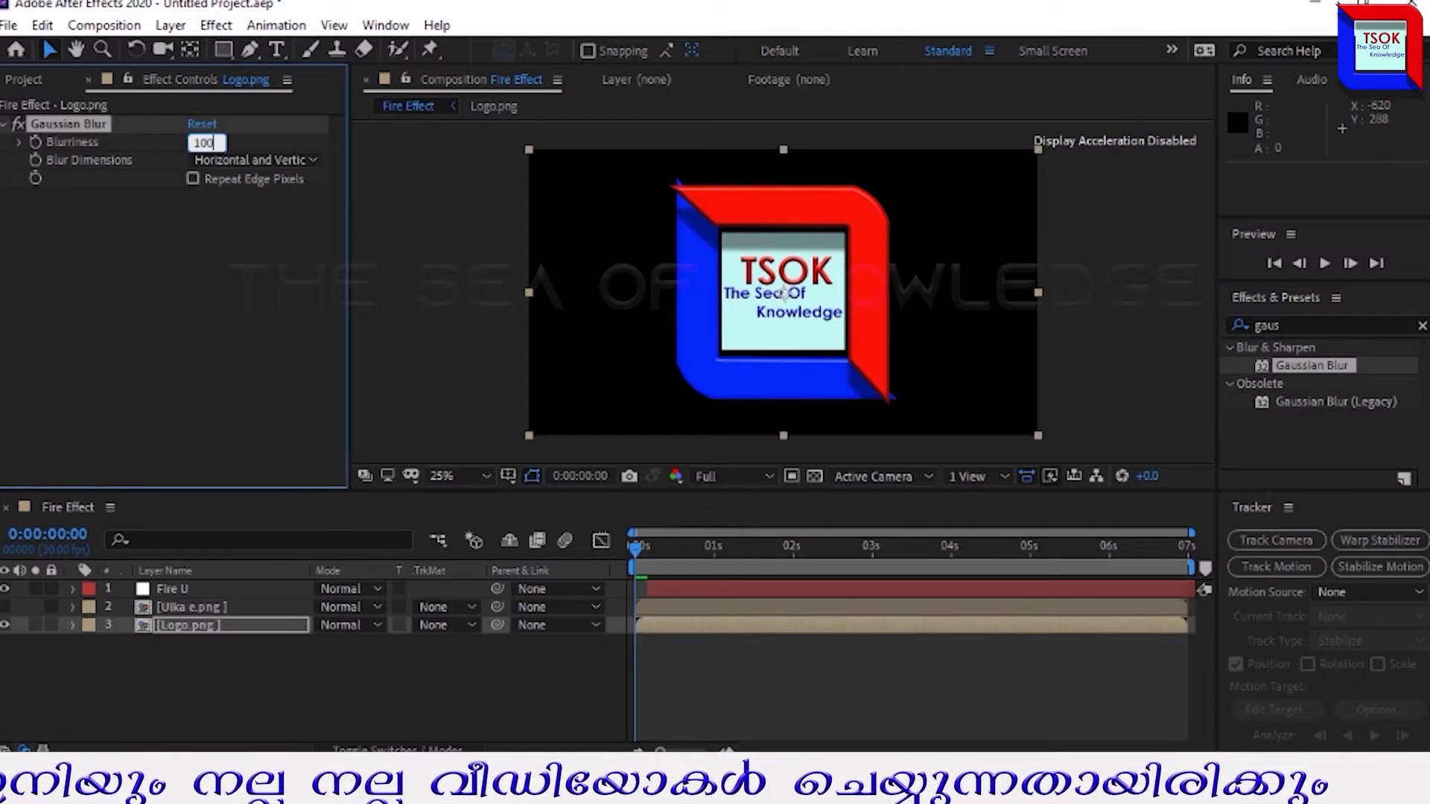
key(Return)
drag(635, 547, 673, 555)
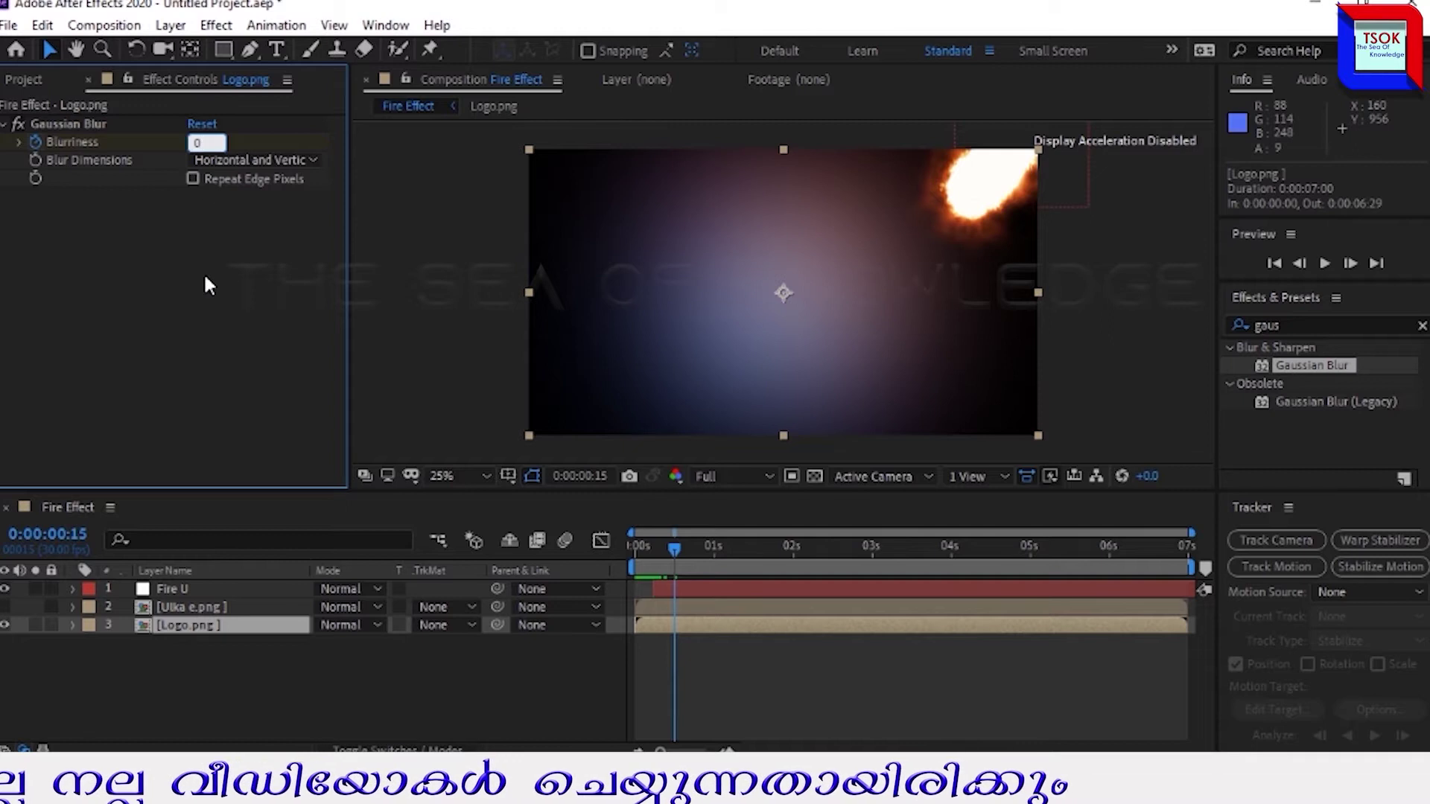
key(Return)
Auto-trace the Logo.png layer at 1 second, using only the current frame
click(695, 550)
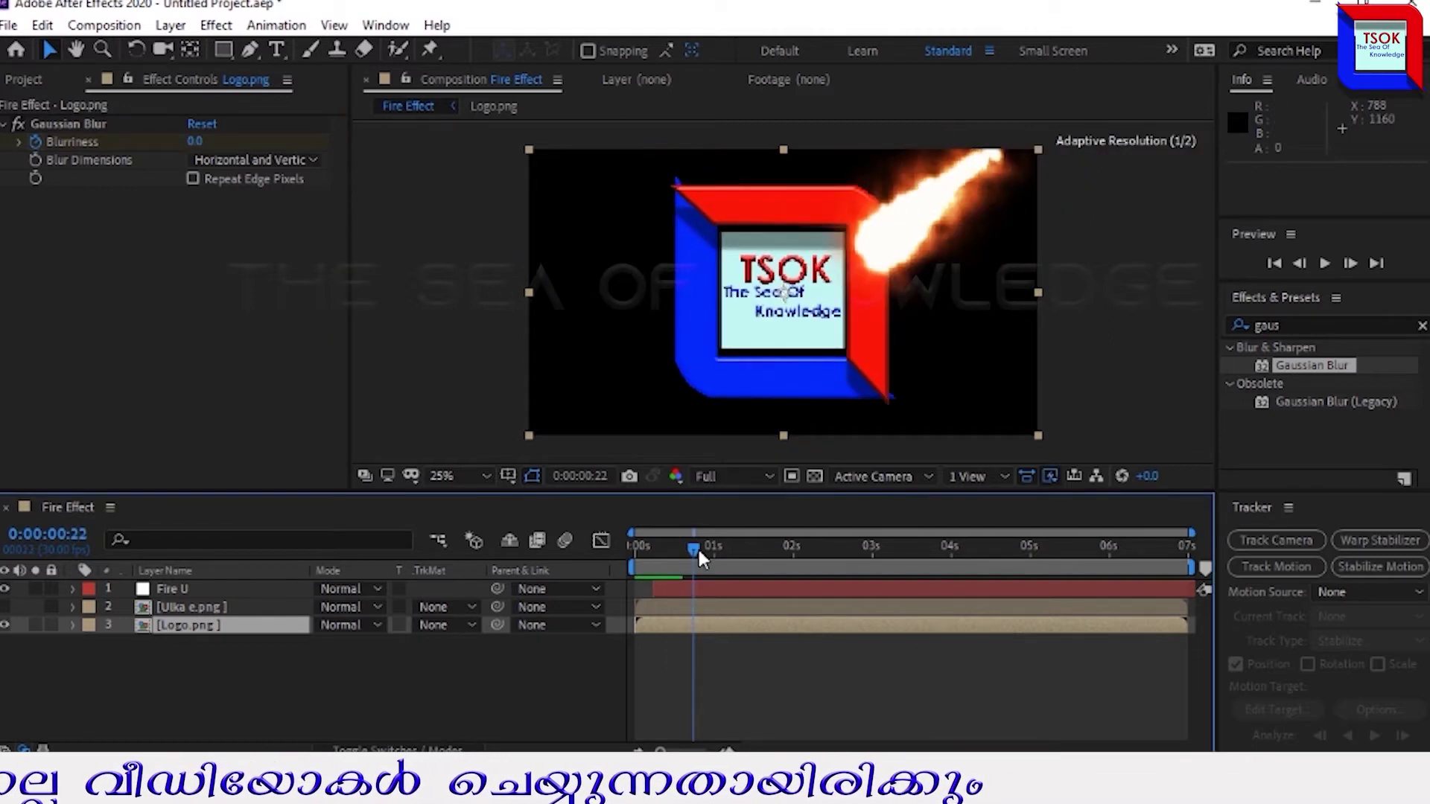
drag(698, 546, 713, 548)
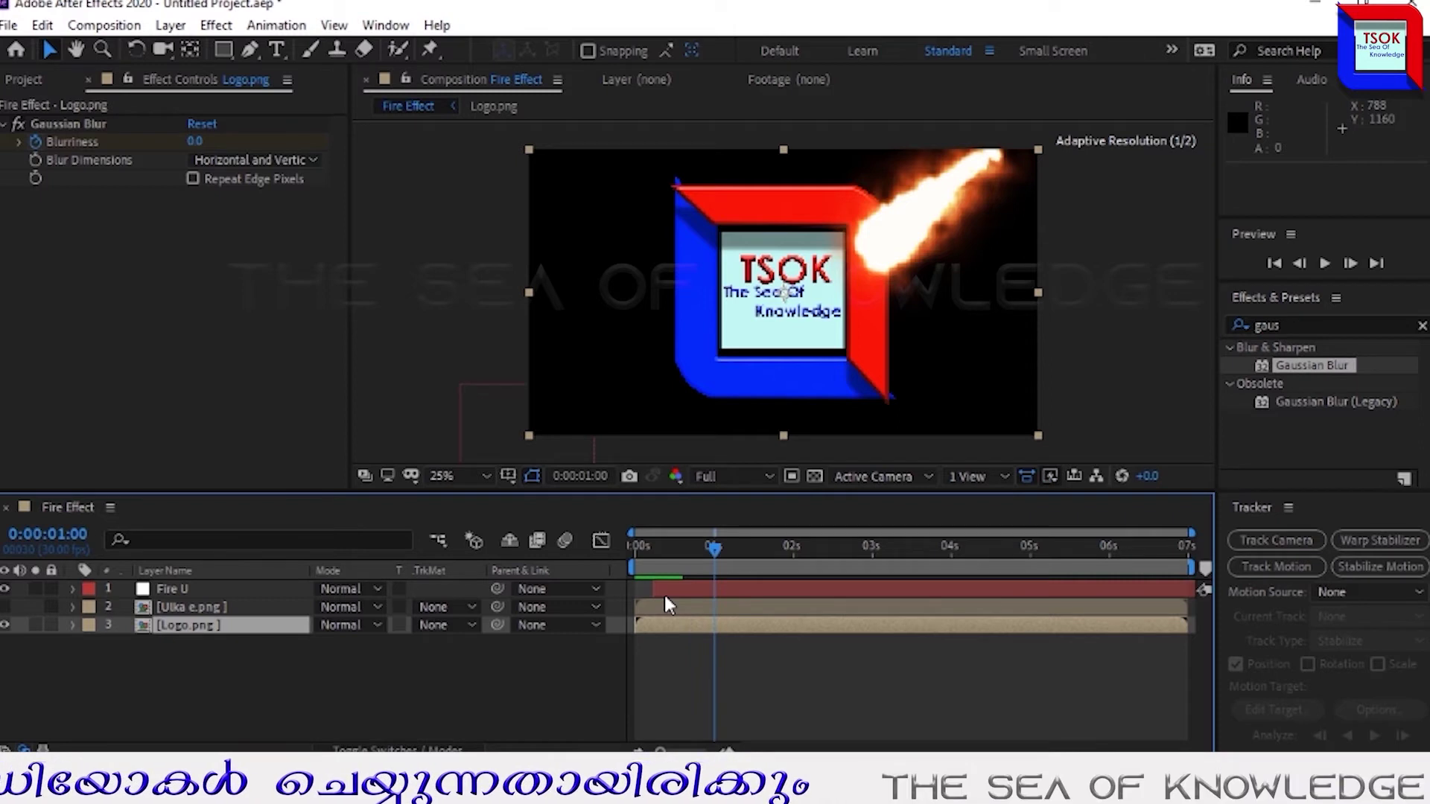
click(171, 24)
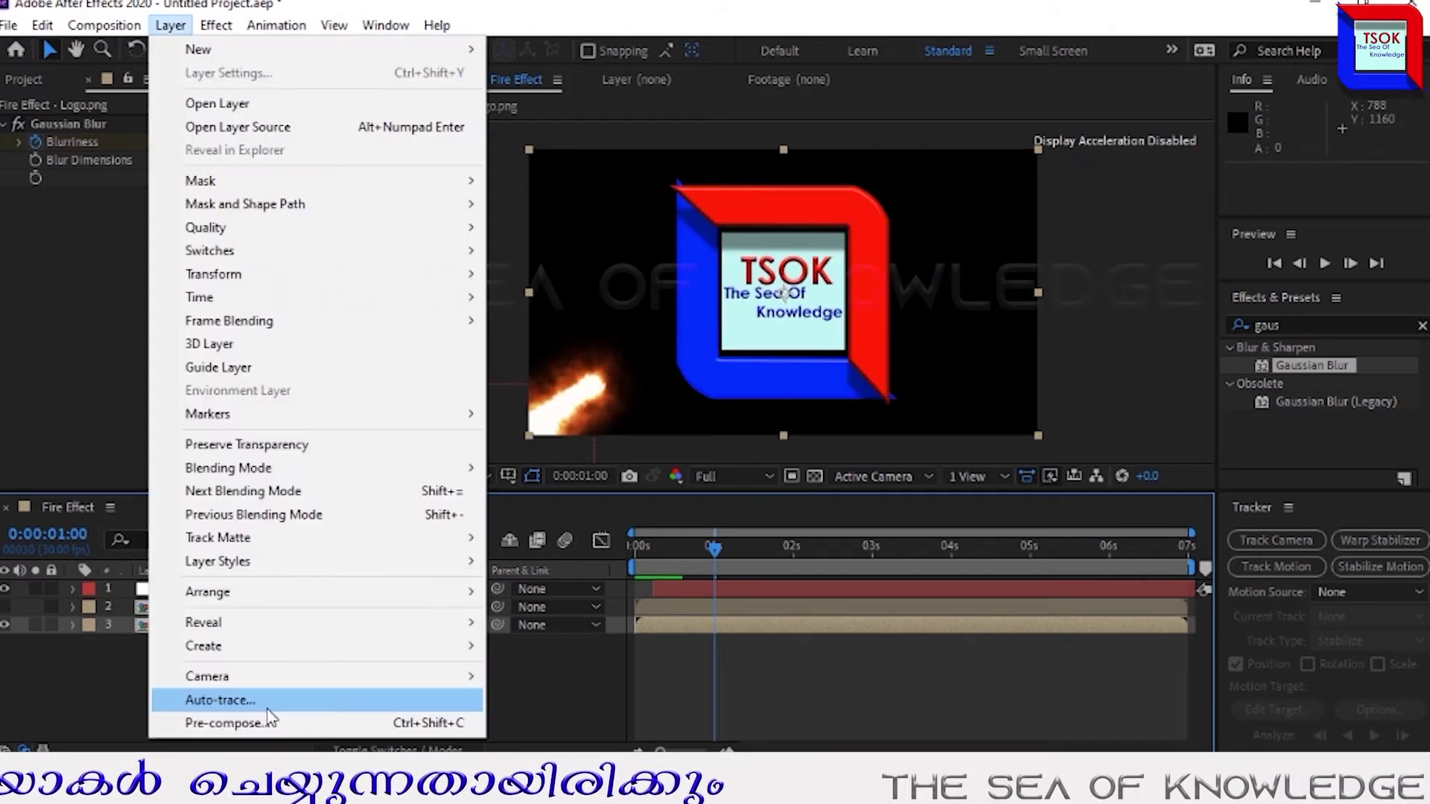
click(371, 700)
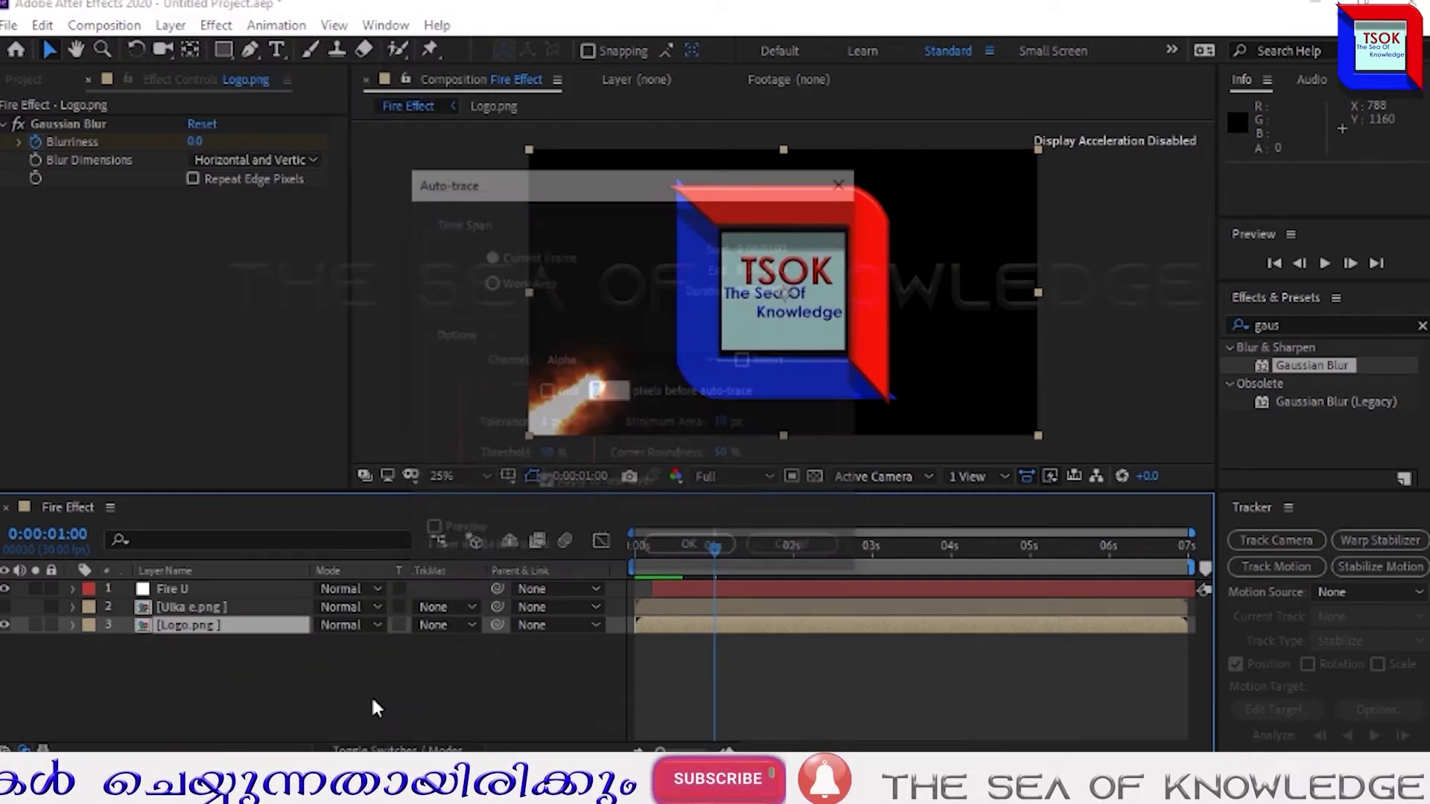
click(678, 551)
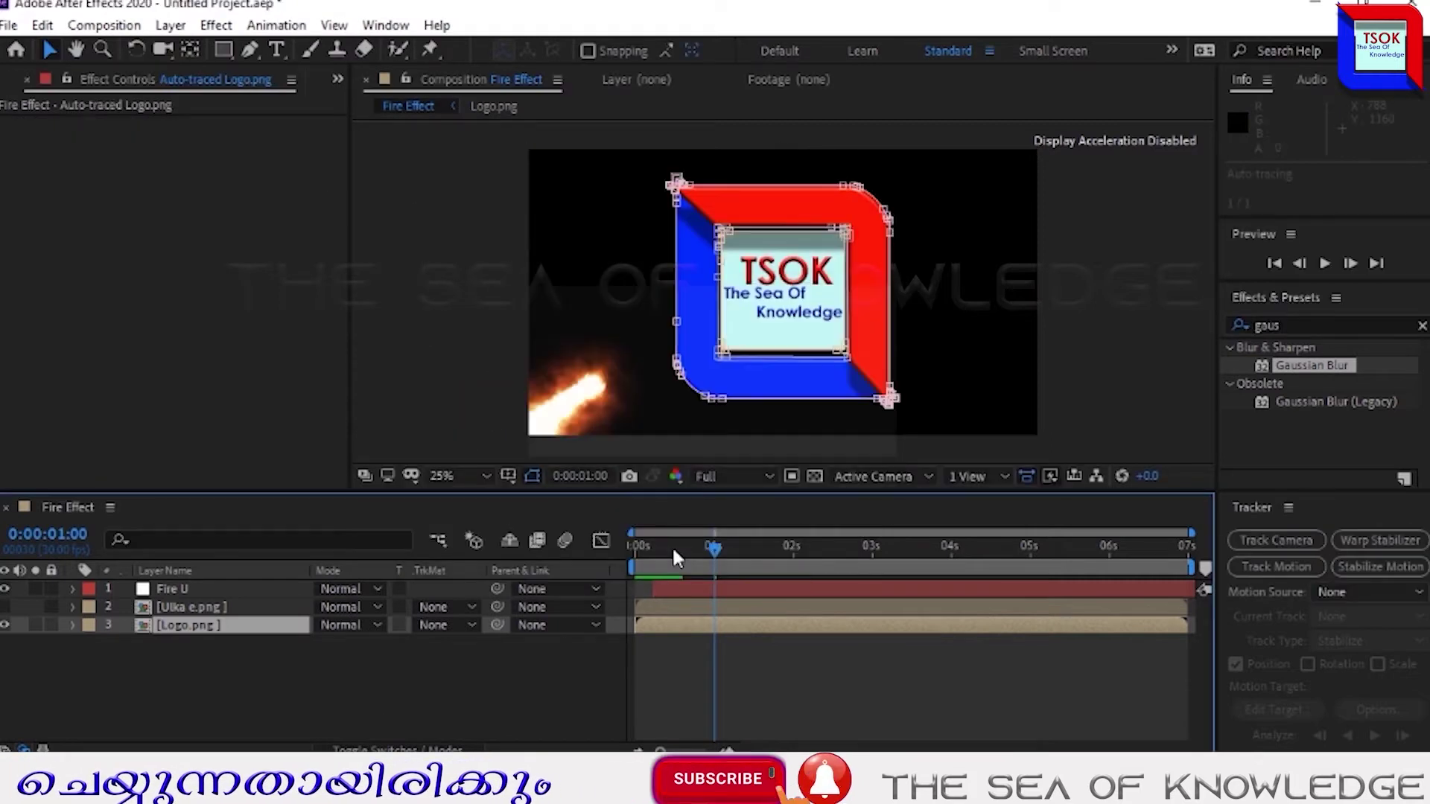
Rename the auto-traced logo layer Logo Fire 1 and make two hidden duplicates of it
click(713, 545)
right_click(224, 588)
click(231, 580)
text(L)
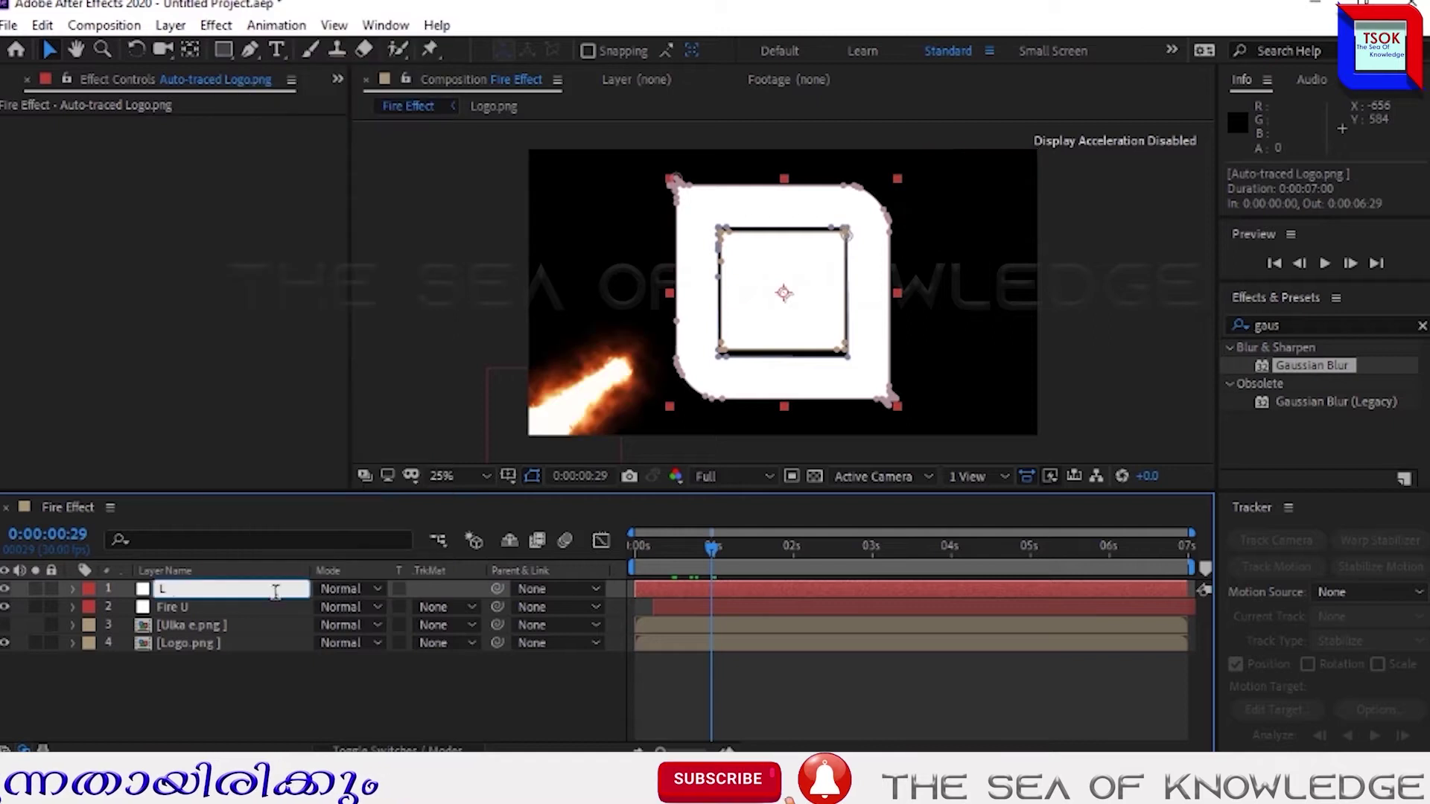
text(ogo Fire 1)
key(Return)
key(ctrl+d)
key(ctrl+d)
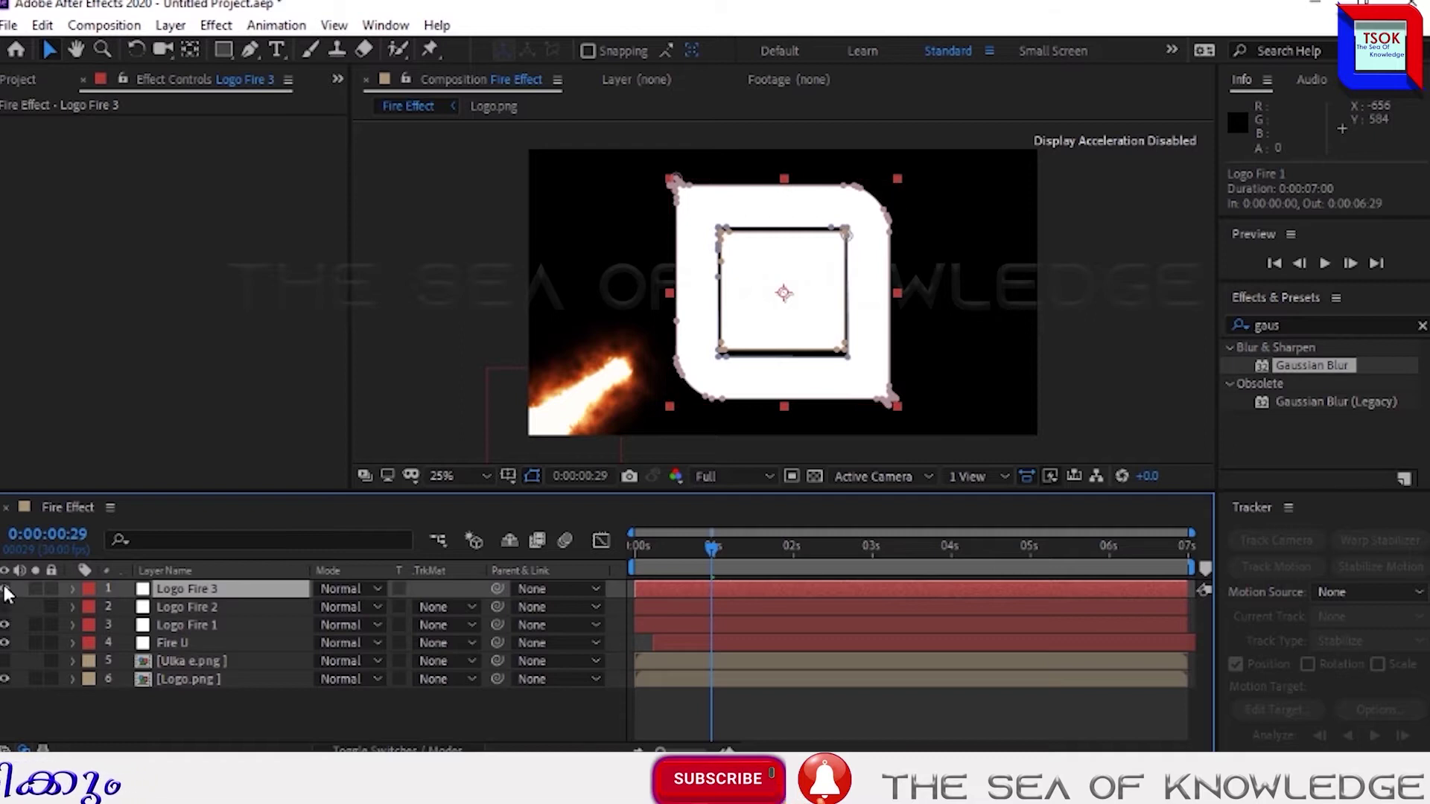
Move all three Logo Fire layers so that they start at frame 23, as the meteor crosses the logo
click(218, 627)
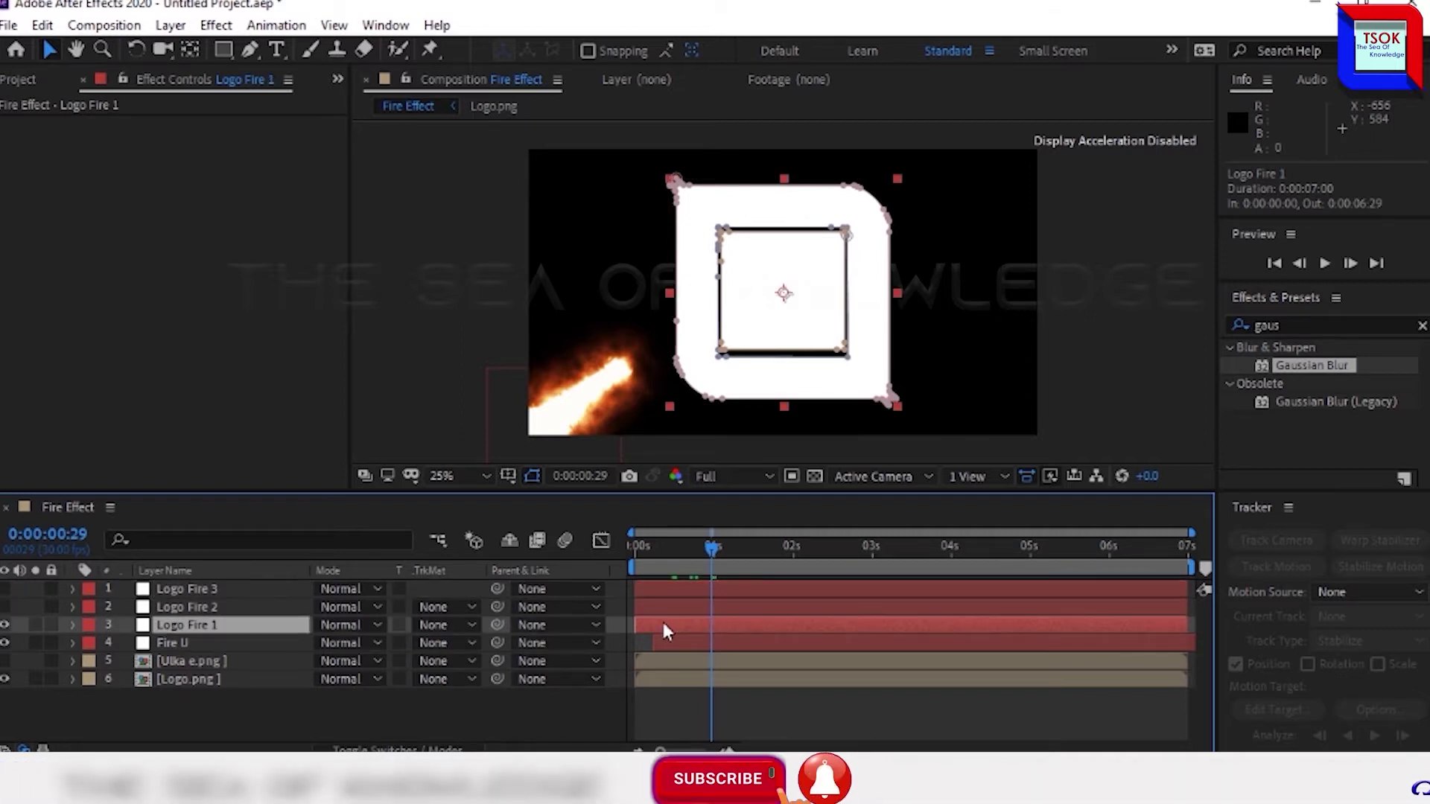
click(719, 609)
key(bracketleft)
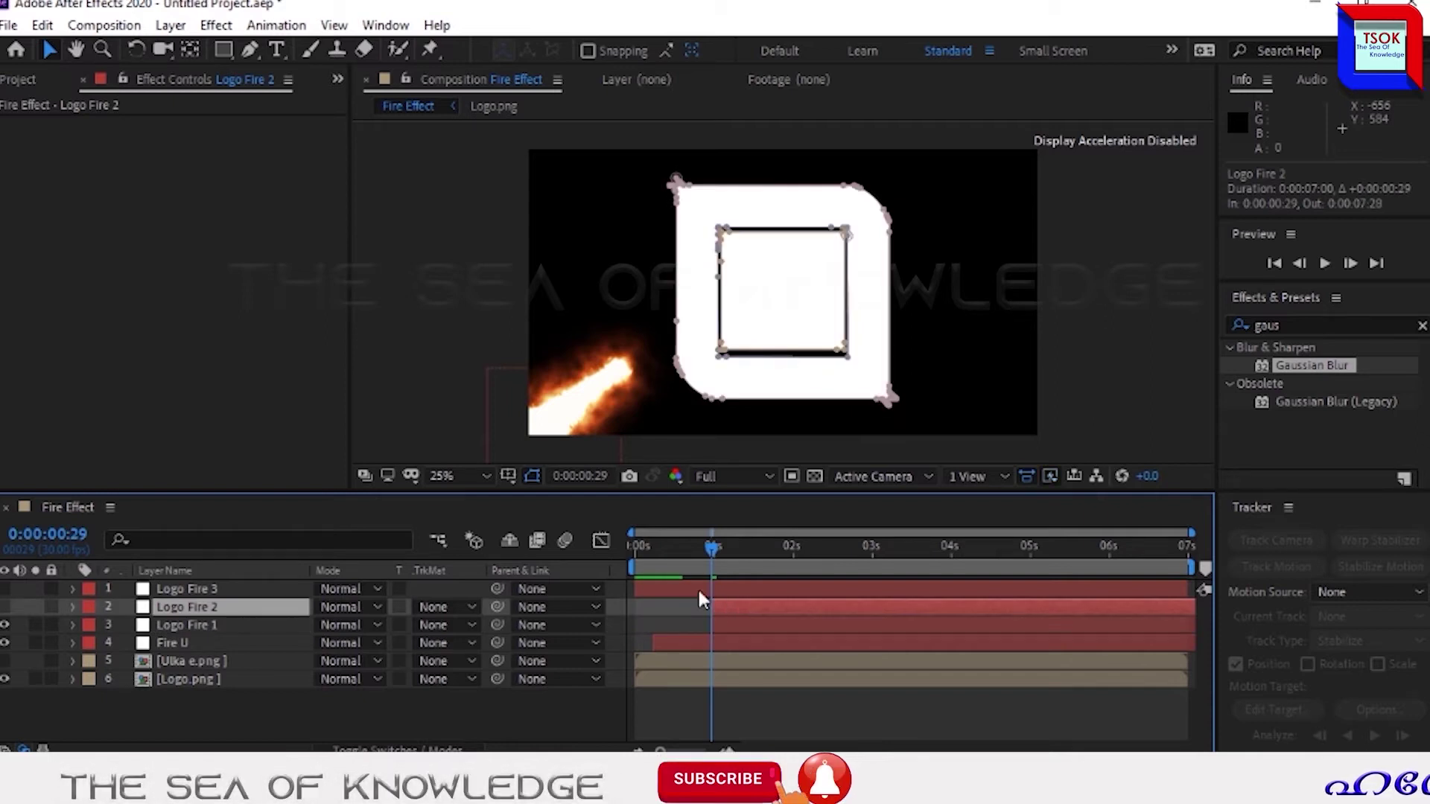
drag(697, 587, 722, 587)
click(696, 549)
key(bracketleft)
click(721, 607)
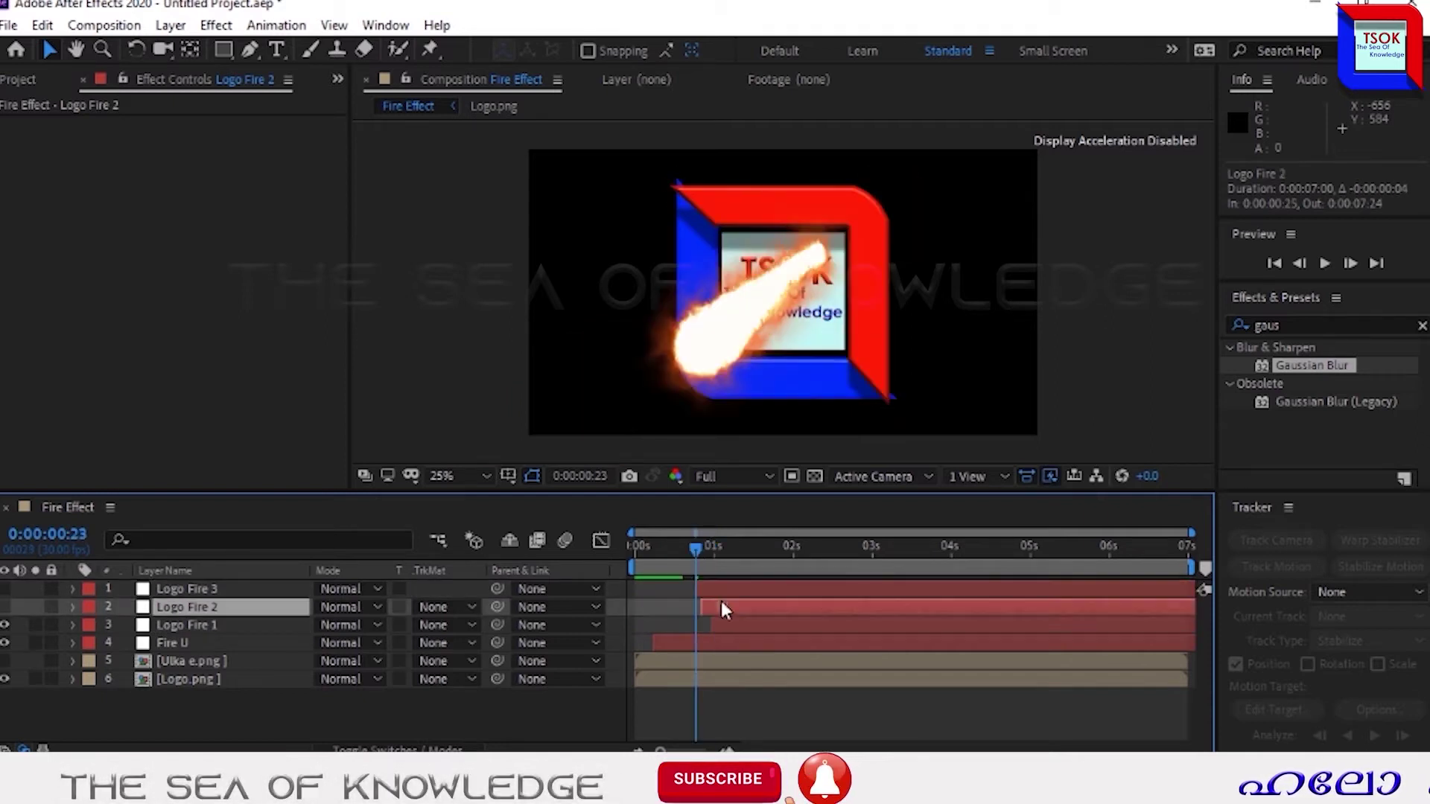
key(bracketleft)
click(714, 625)
key(bracketleft)
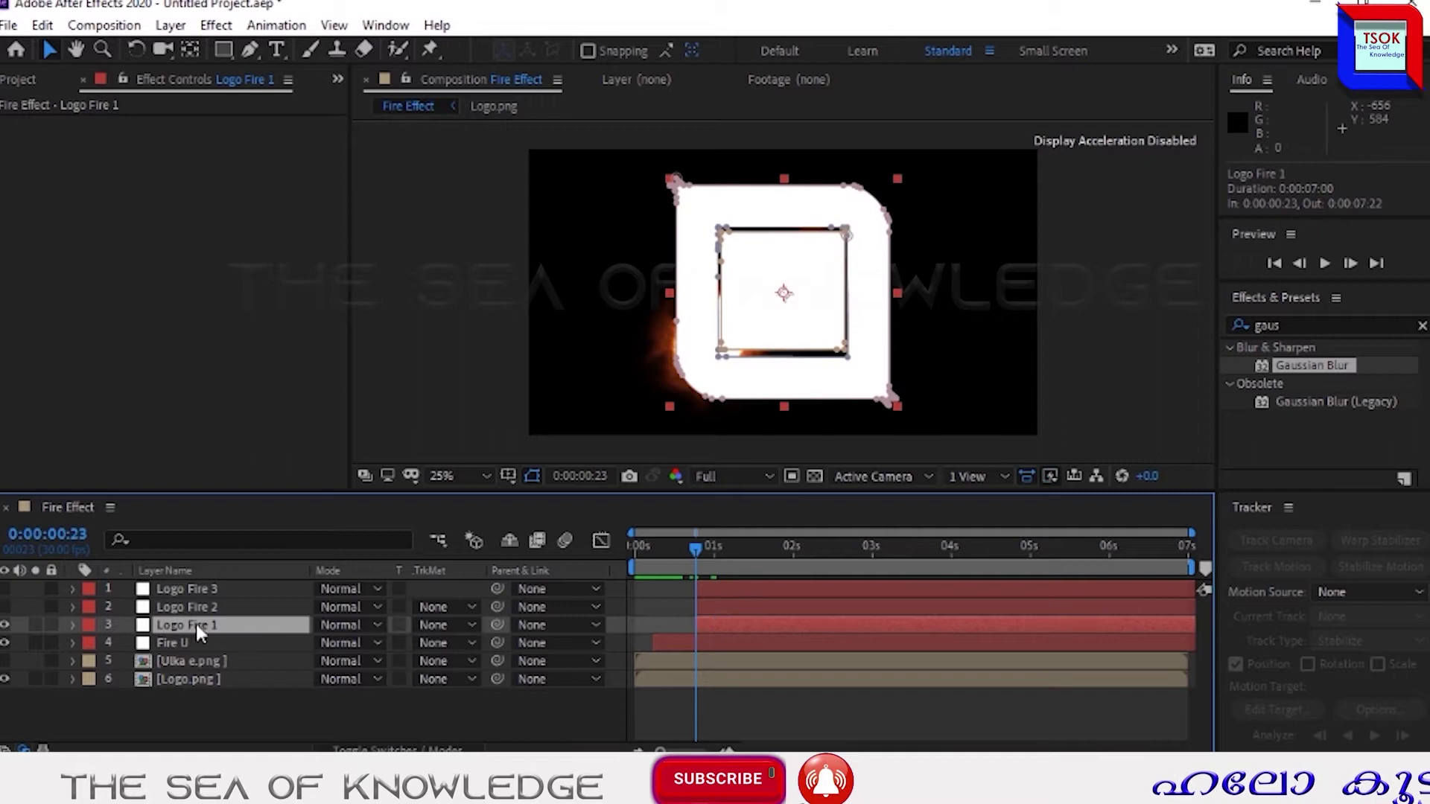
Apply the Video Copilot Saber effect to Logo Fire 1 with the Fire preset
click(215, 28)
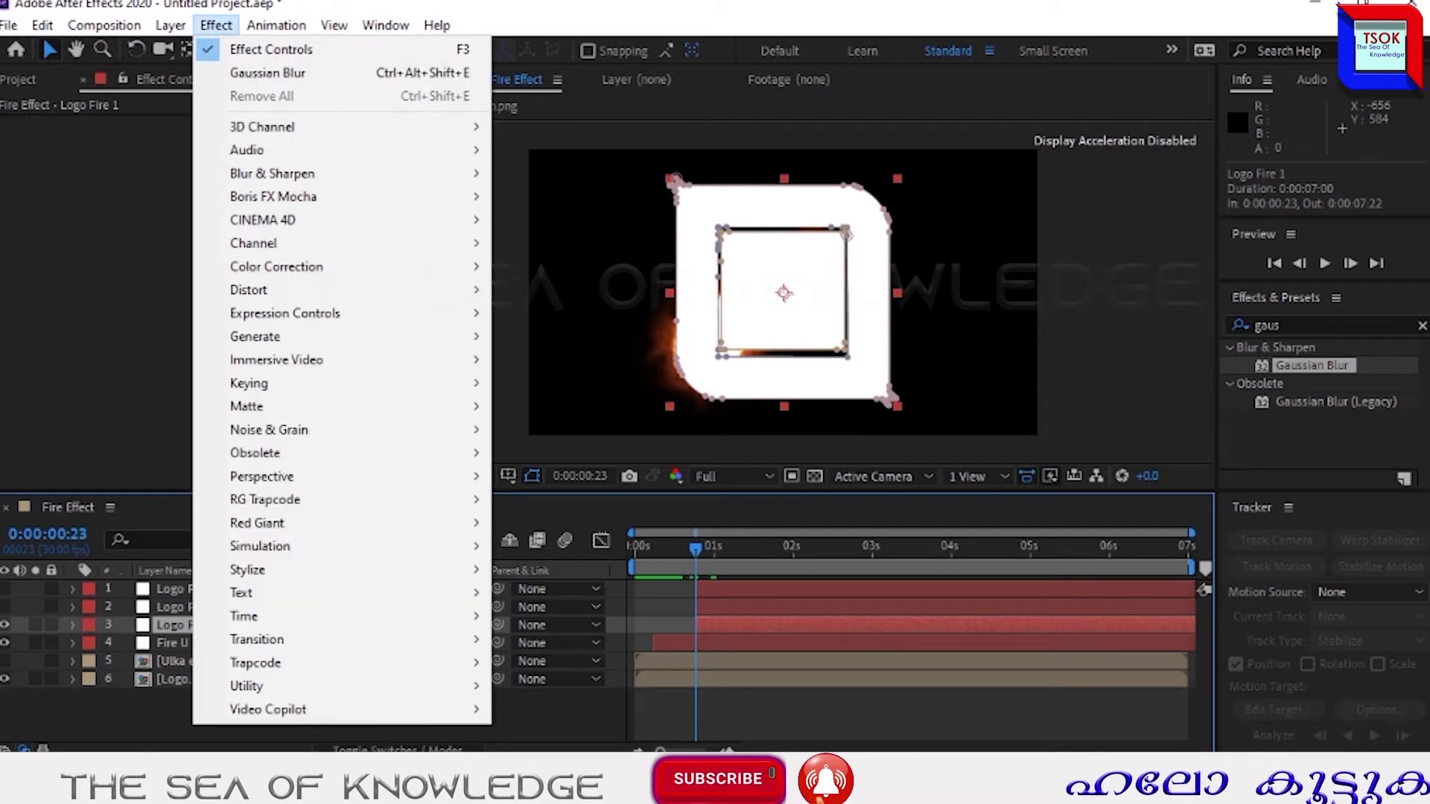
mouse_move(274, 715)
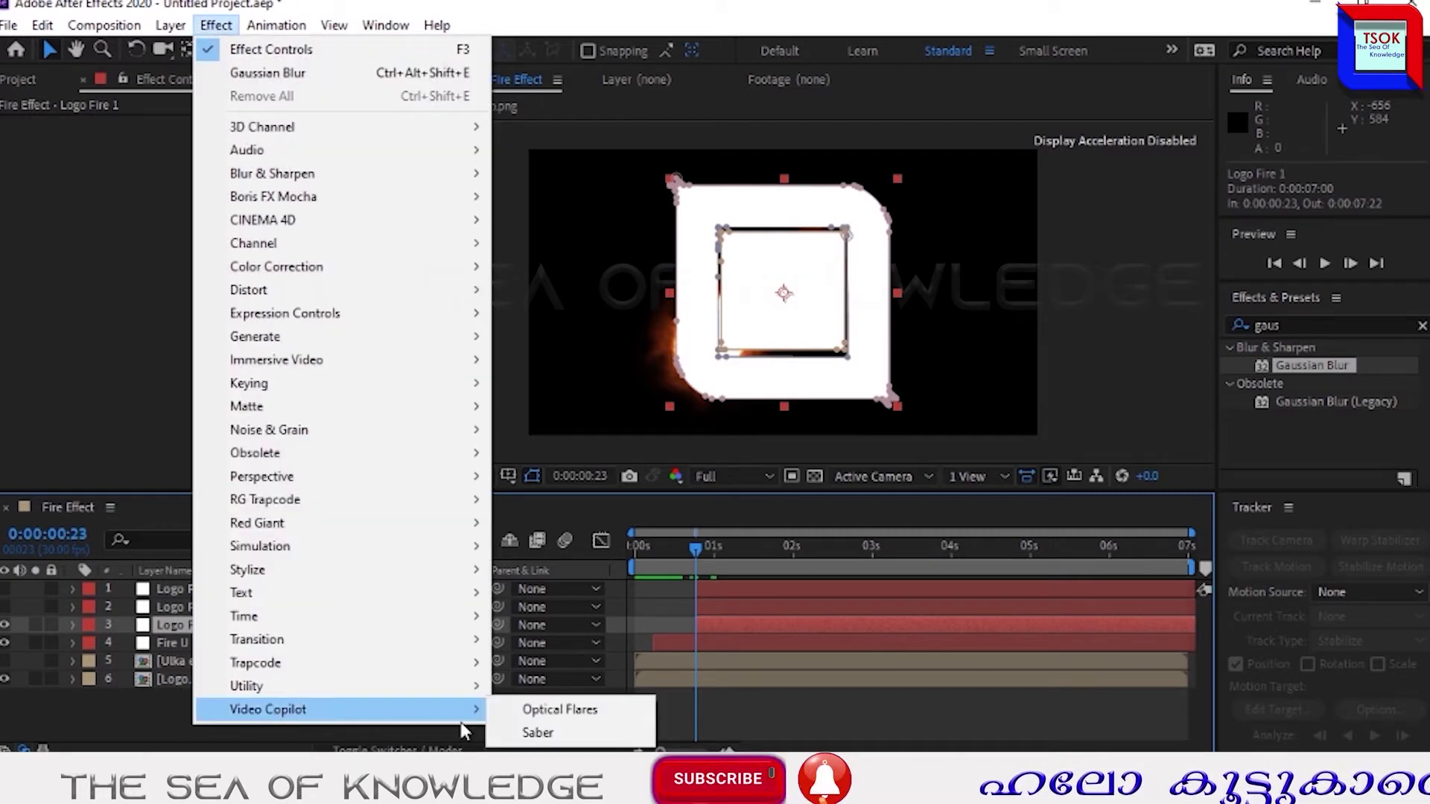
click(538, 732)
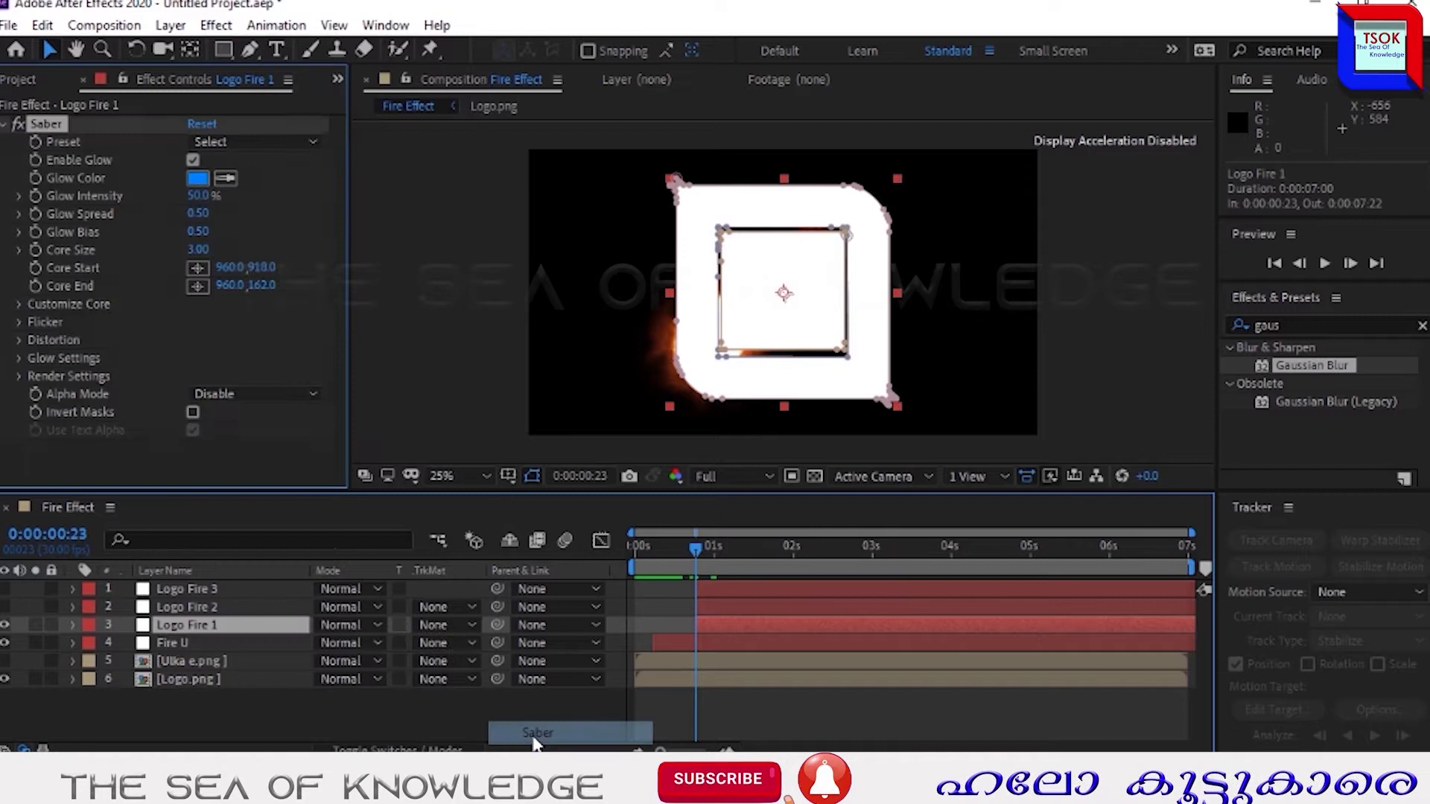
click(239, 143)
click(286, 233)
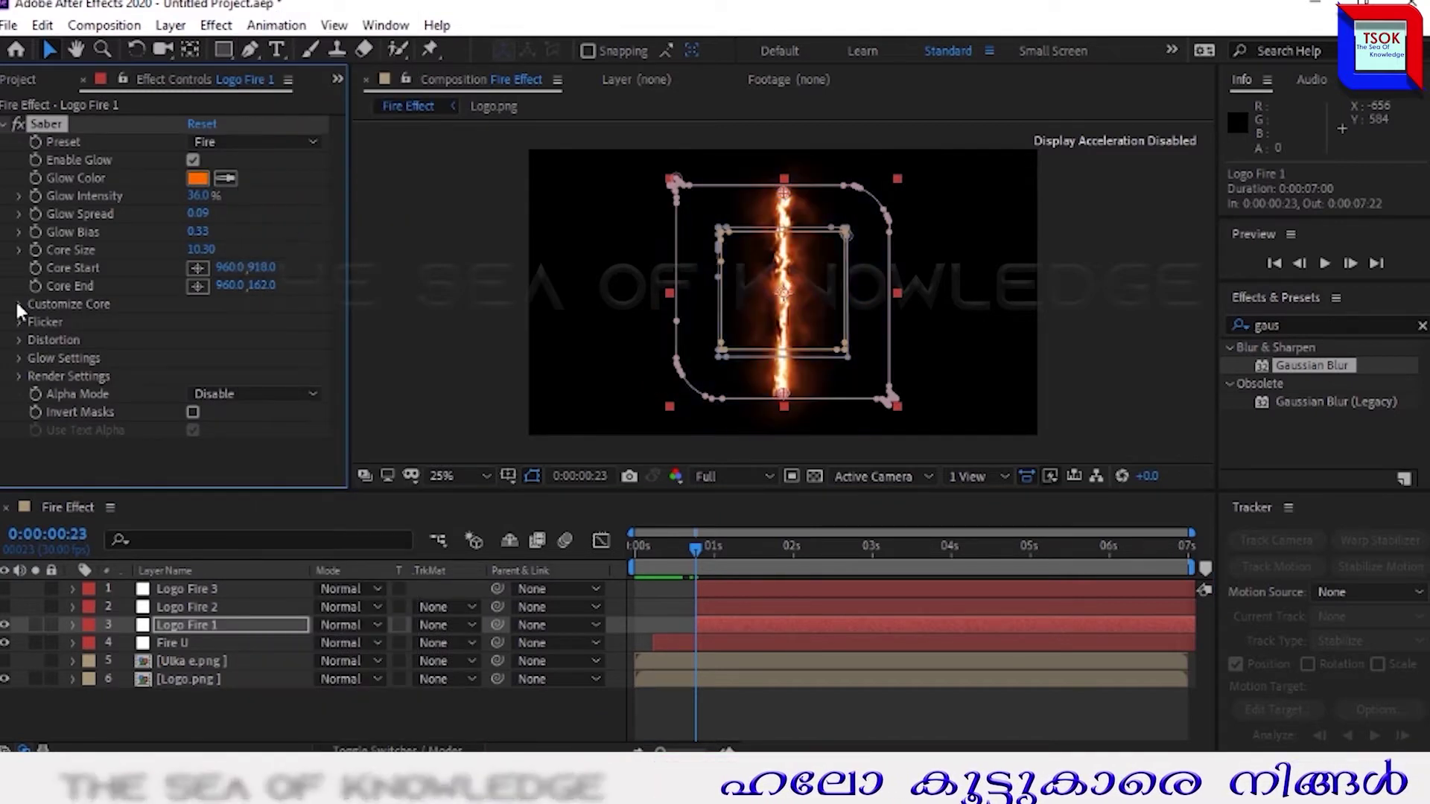
Set the Core Type of Logo Fire 1's Saber effect to Layer Masks
click(18, 304)
scroll(220, 388, down, 1)
scroll(216, 388, down, 1)
click(253, 231)
click(248, 277)
Keyframe Saber's Start Offset on Logo Fire 1 from 100% at frame 23 to 0% at 3 seconds
scroll(170, 403, down, 4)
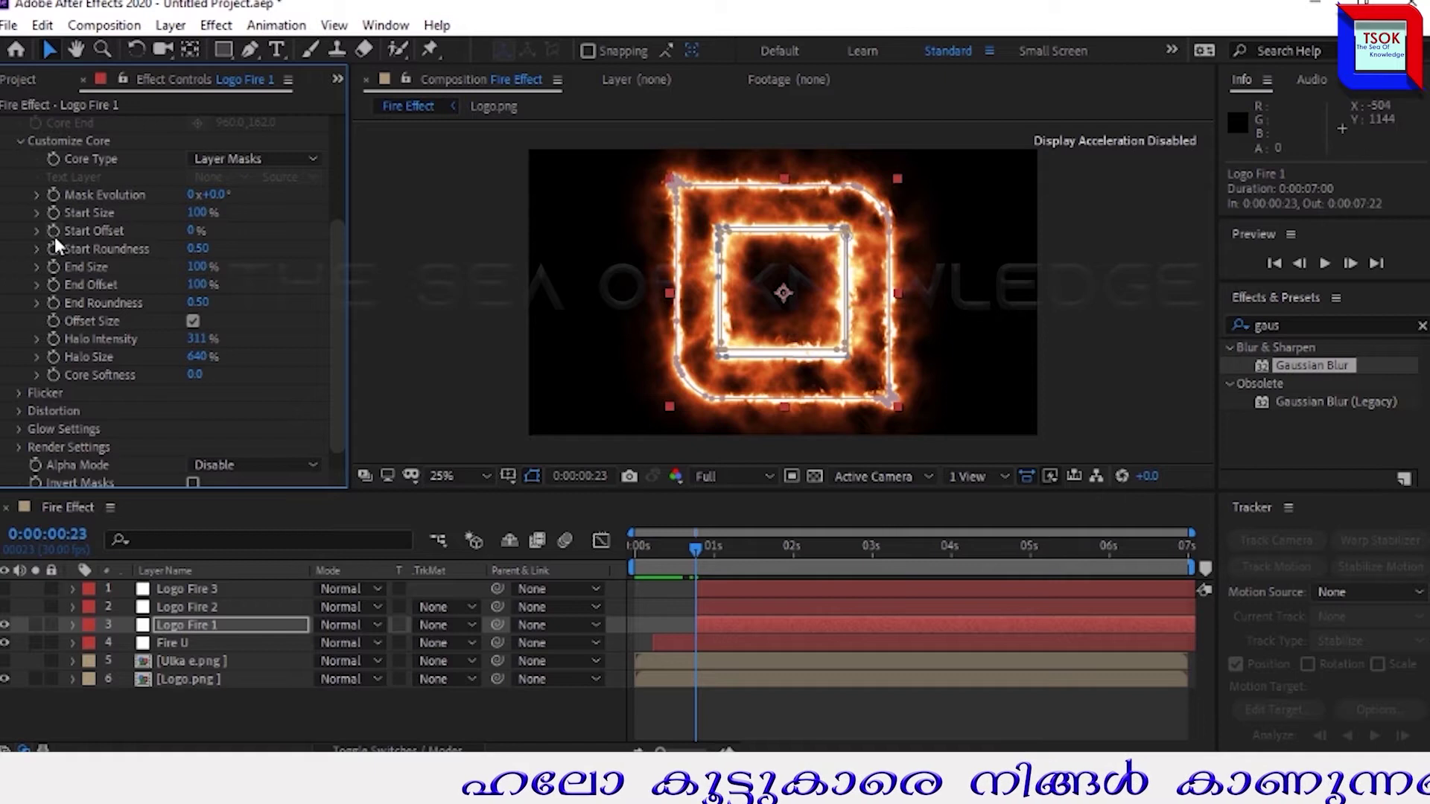
drag(193, 231, 392, 238)
drag(695, 555, 873, 567)
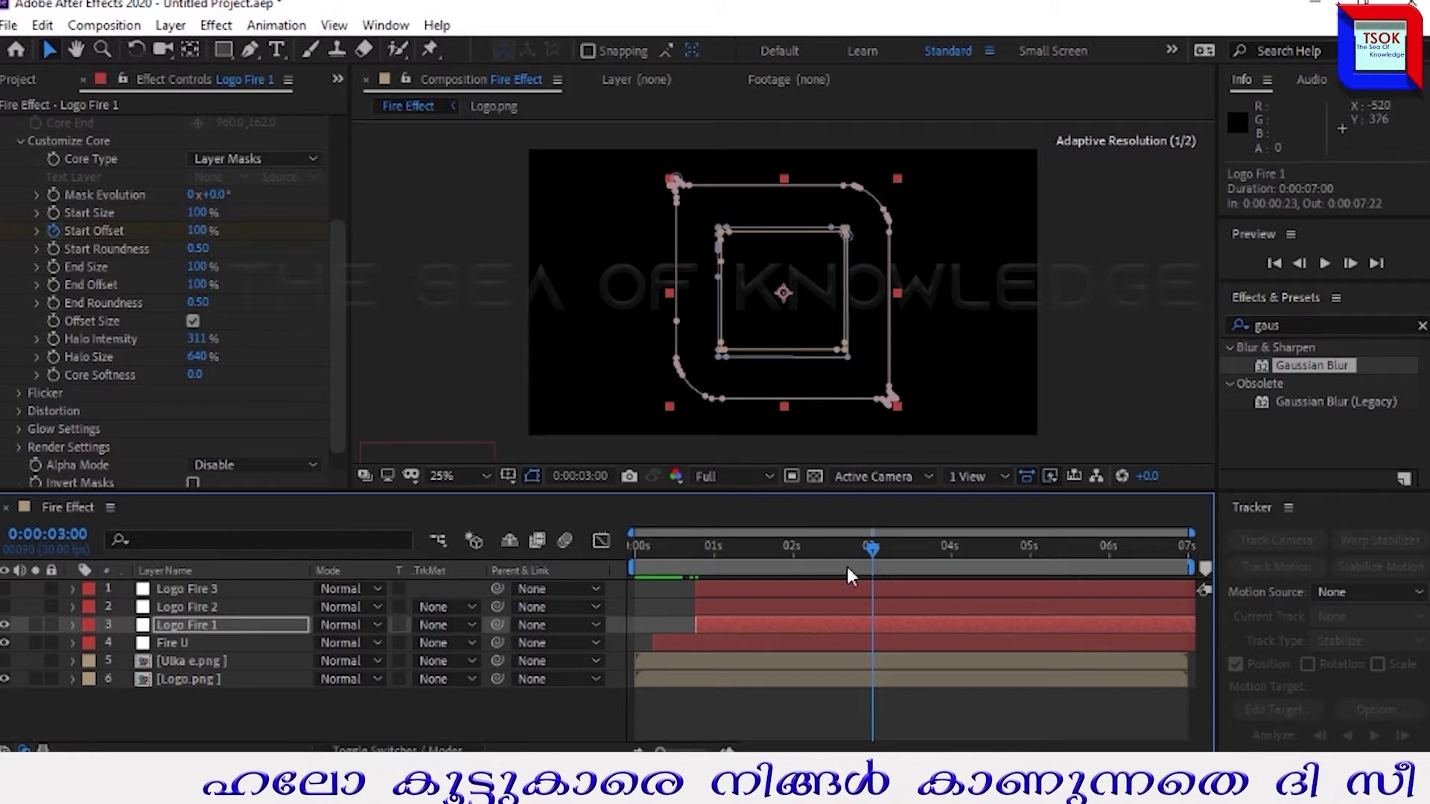
drag(198, 231, 3, 232)
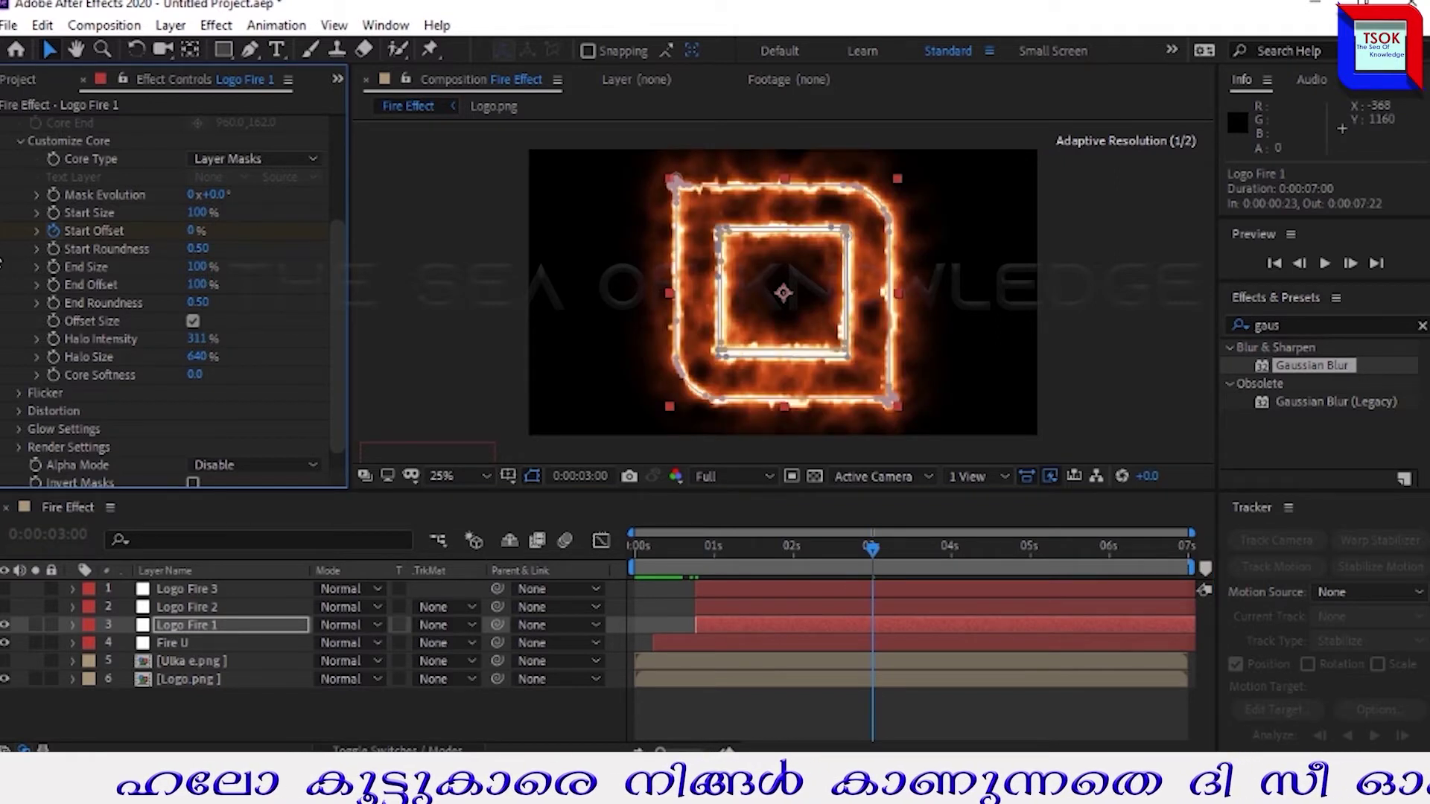
Apply Easy Ease to Logo Fire 1's Start Offset keyframe at 3 seconds, then collapse the layer's properties
key(u)
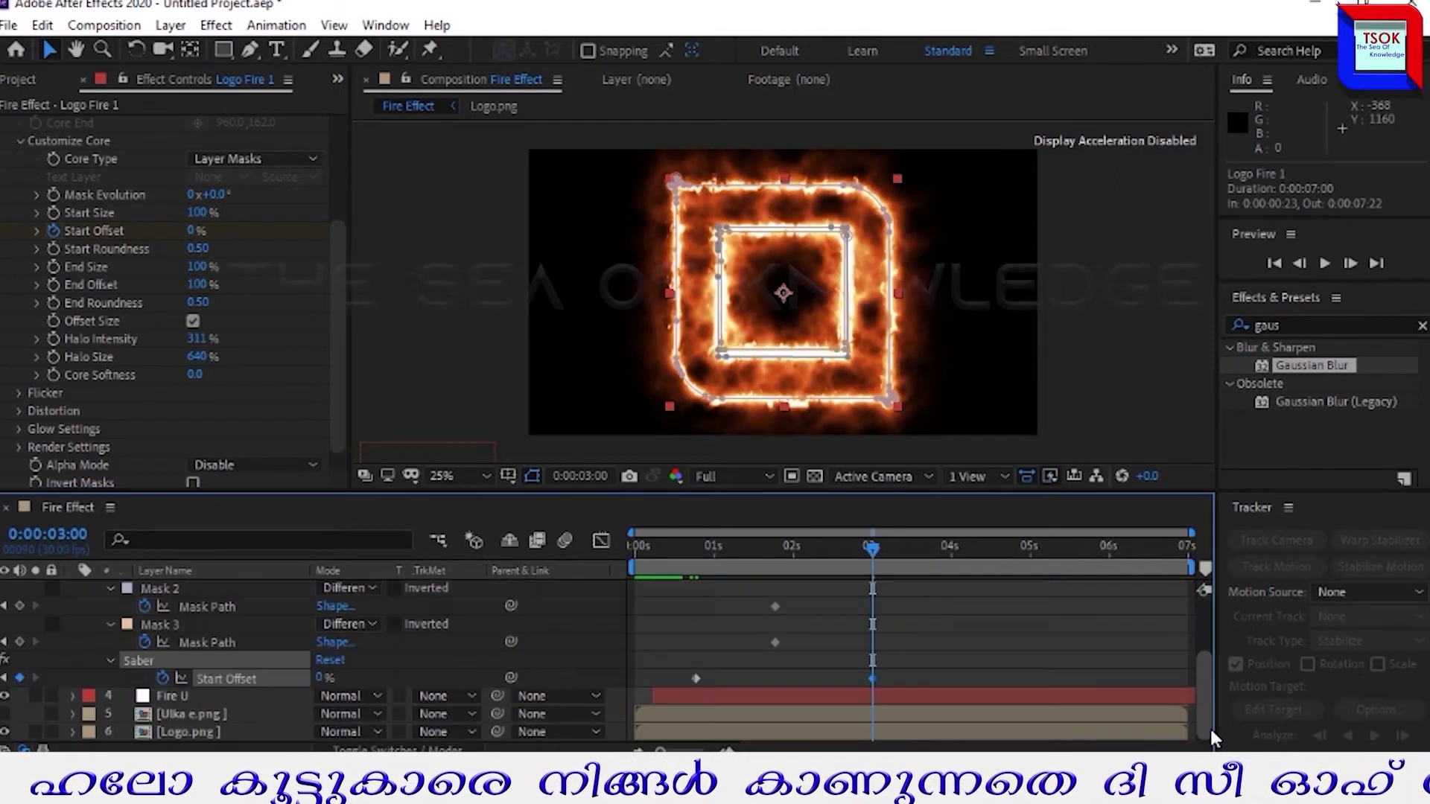
right_click(871, 678)
mouse_move(900, 669)
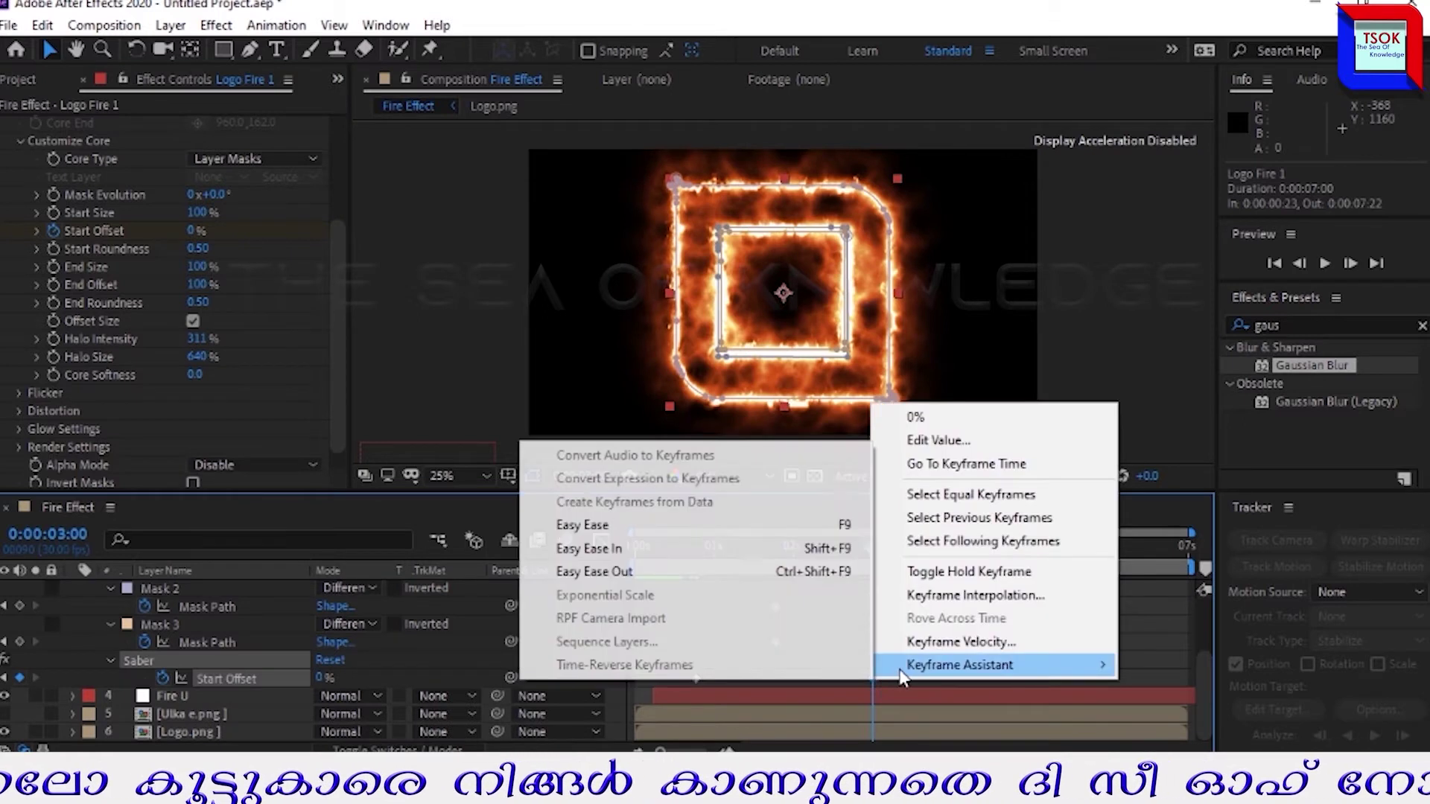
click(584, 526)
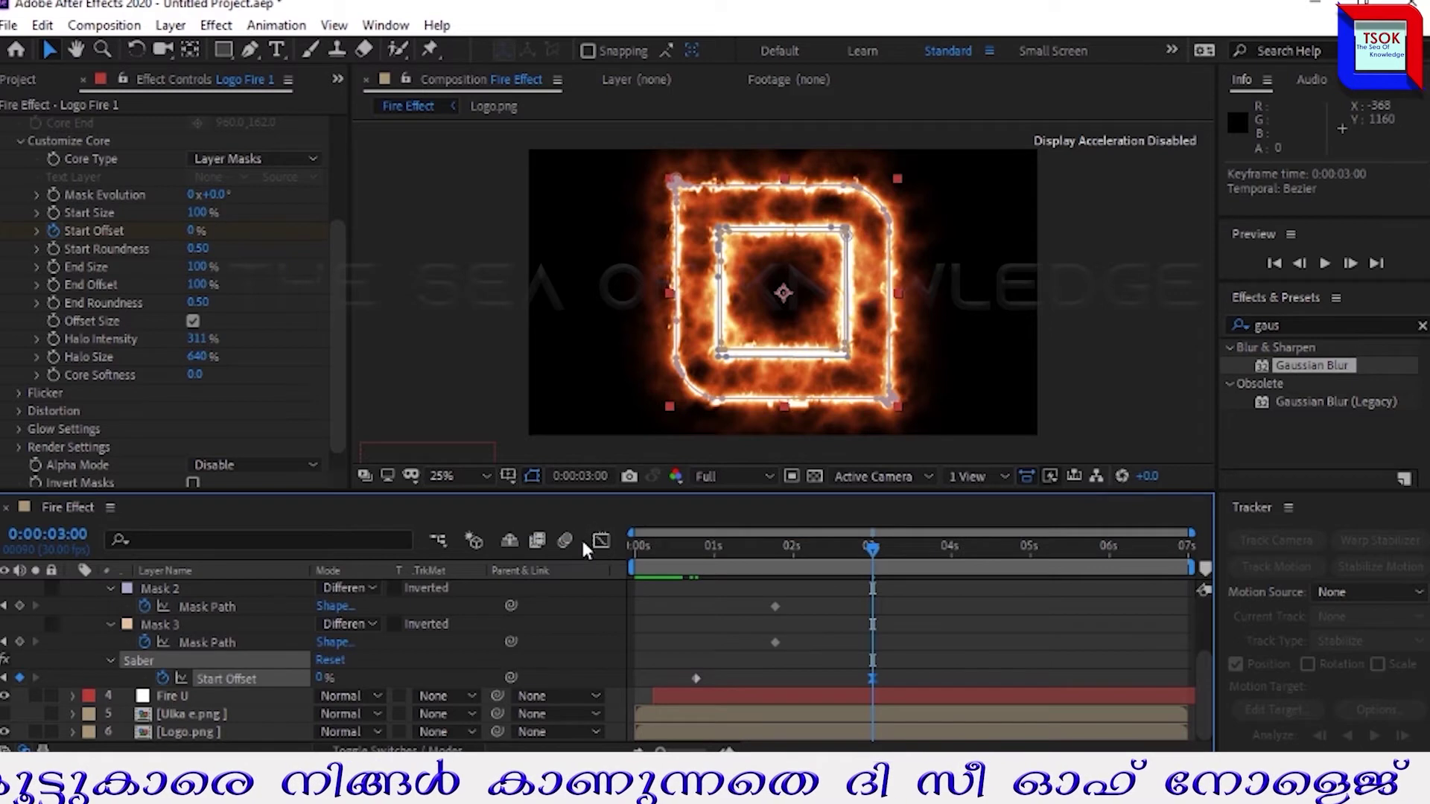
key(u)
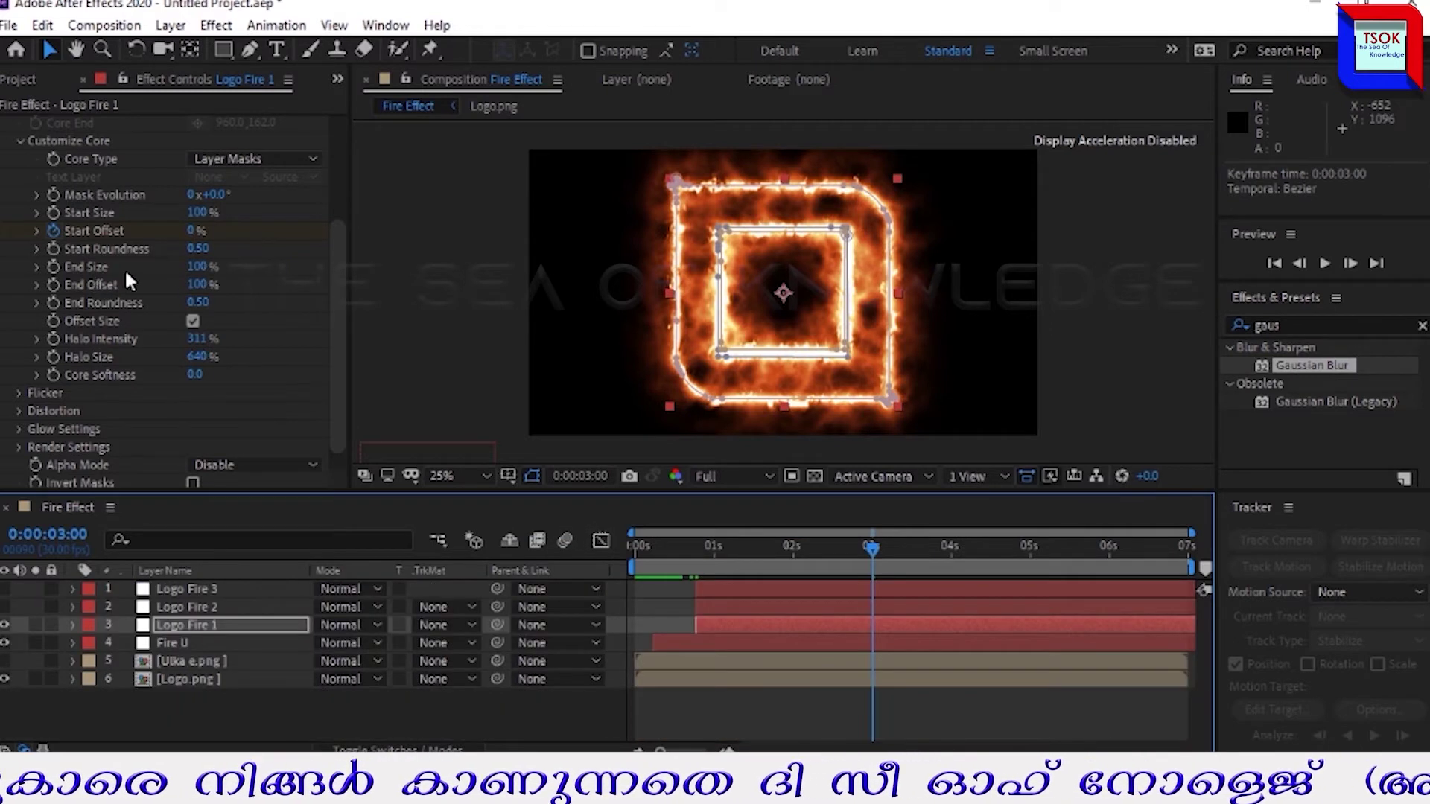
Set Logo Fire 1's Saber End Size to 0% and start keyframing End Offset at 2 seconds with 100%
drag(197, 268, 137, 310)
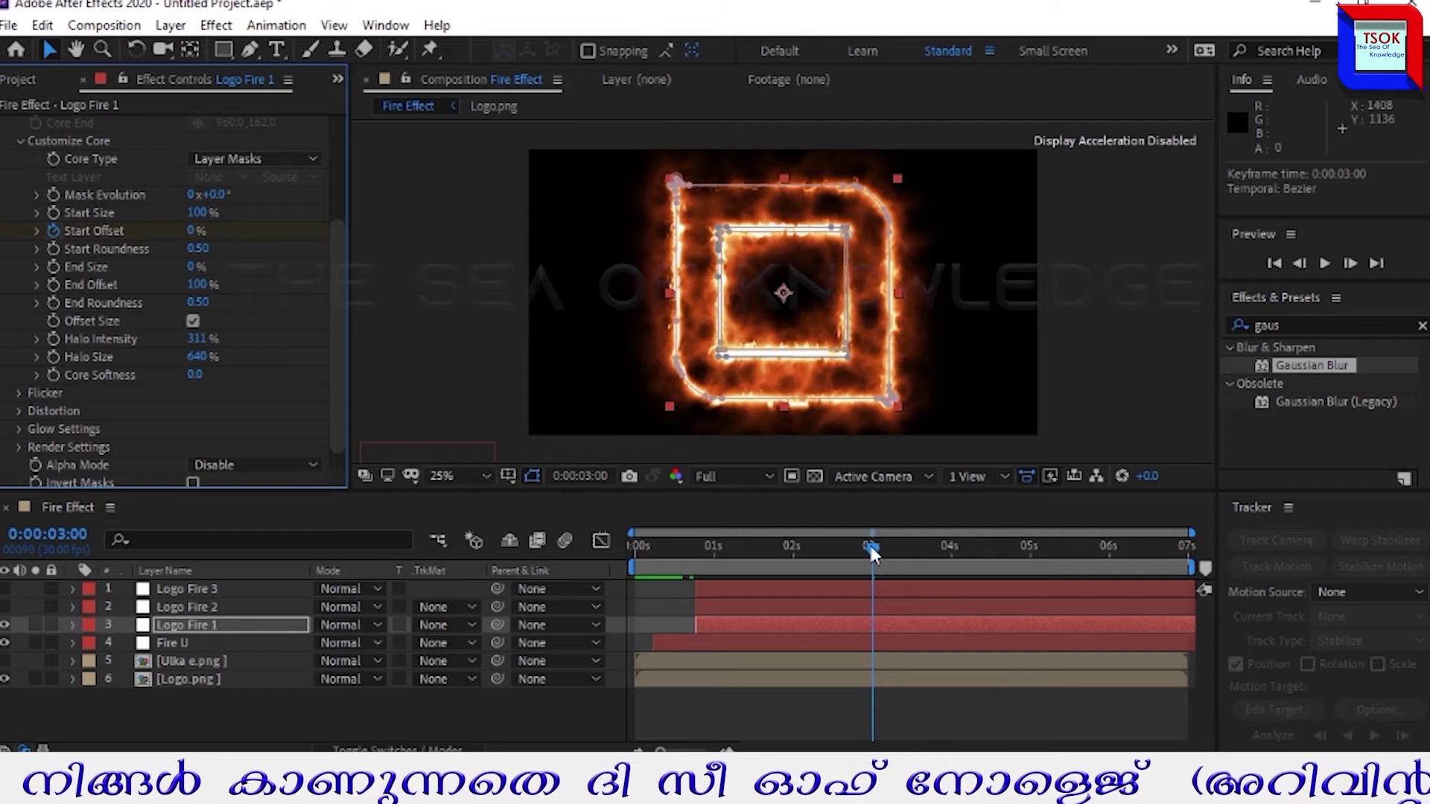
drag(872, 551, 792, 548)
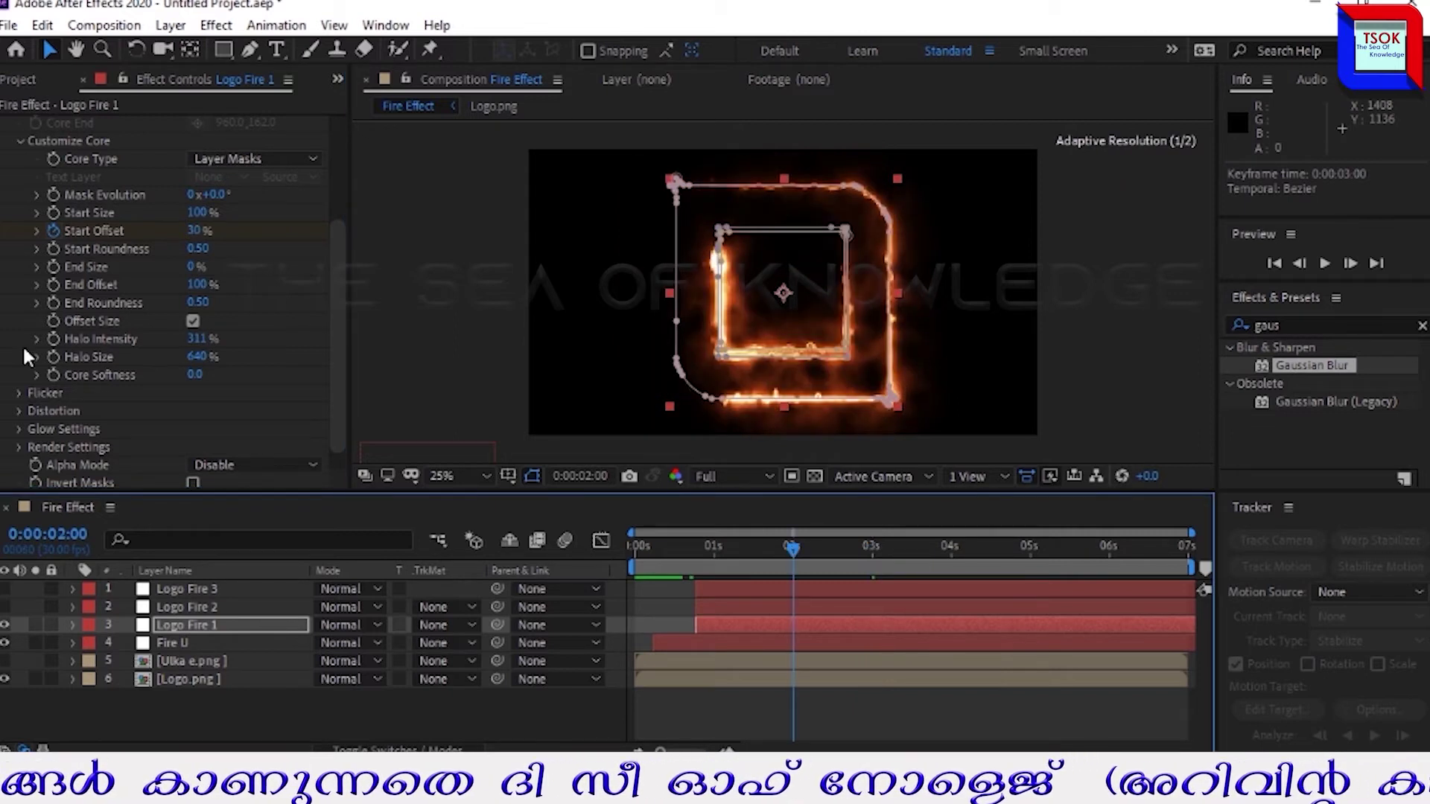
click(53, 284)
Try an End Offset of 0% at 2 seconds on Logo Fire 1
click(197, 284)
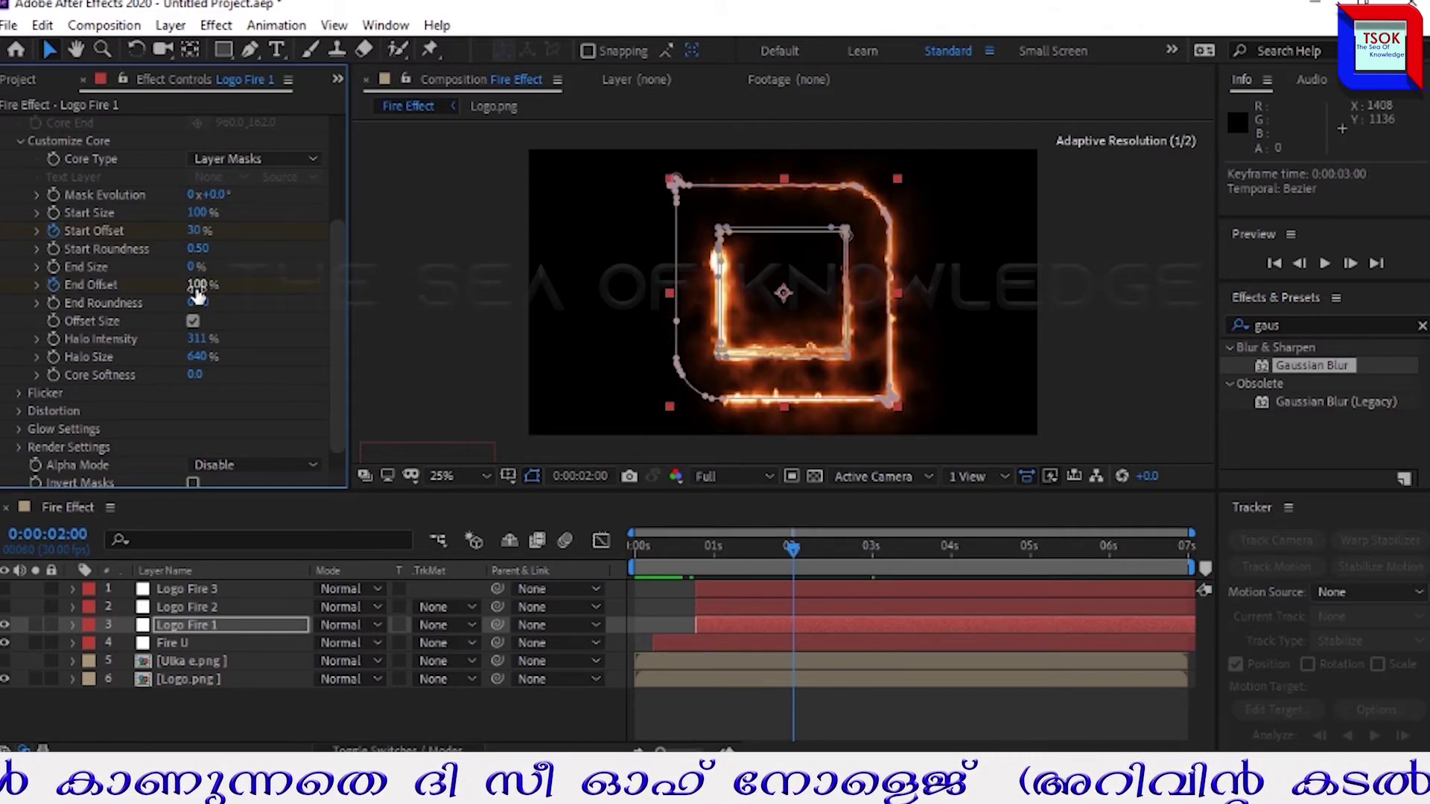
text(0)
key(Return)
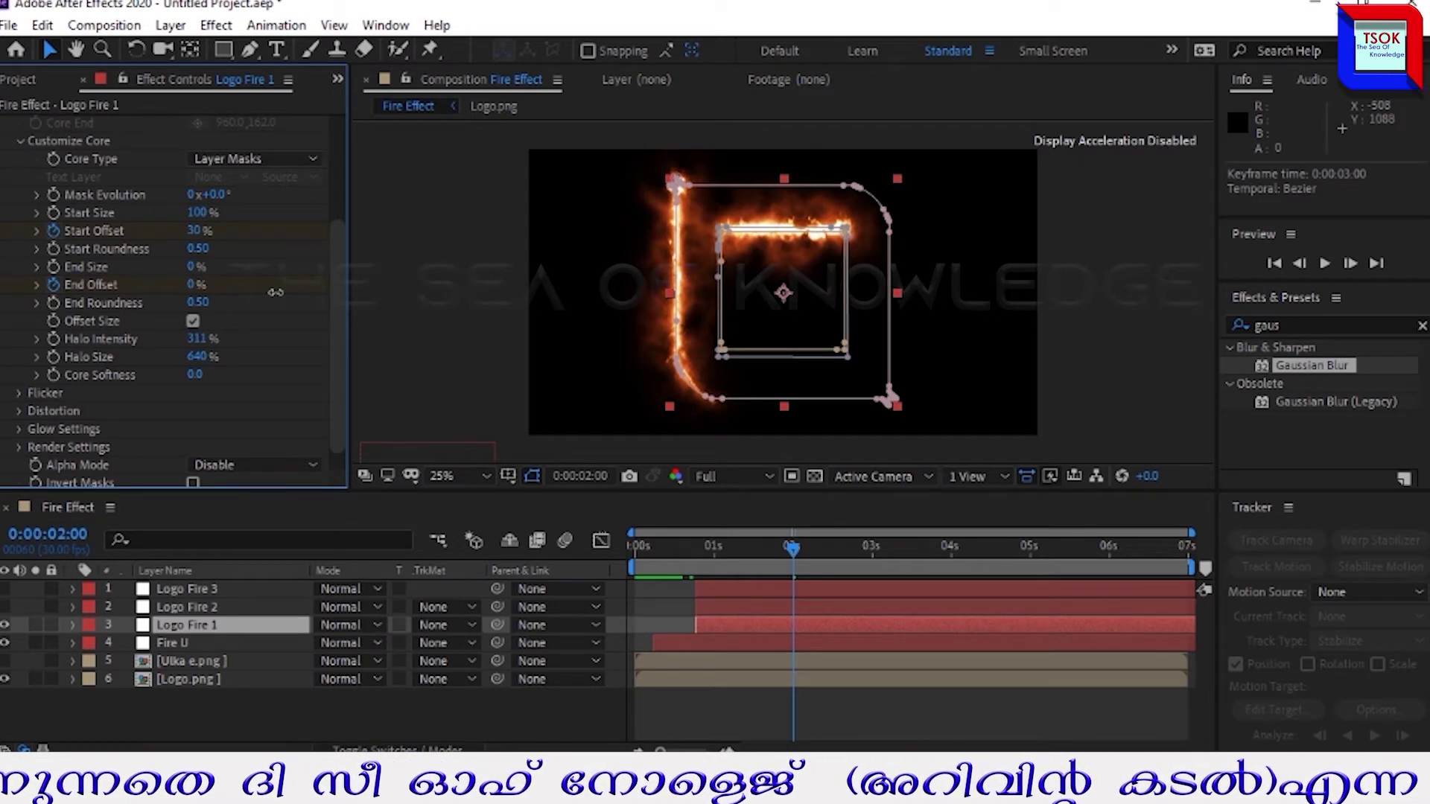
Add an End Offset keyframe for Logo Fire 1's Saber effect at 4 seconds and open the keyframe's options
click(950, 557)
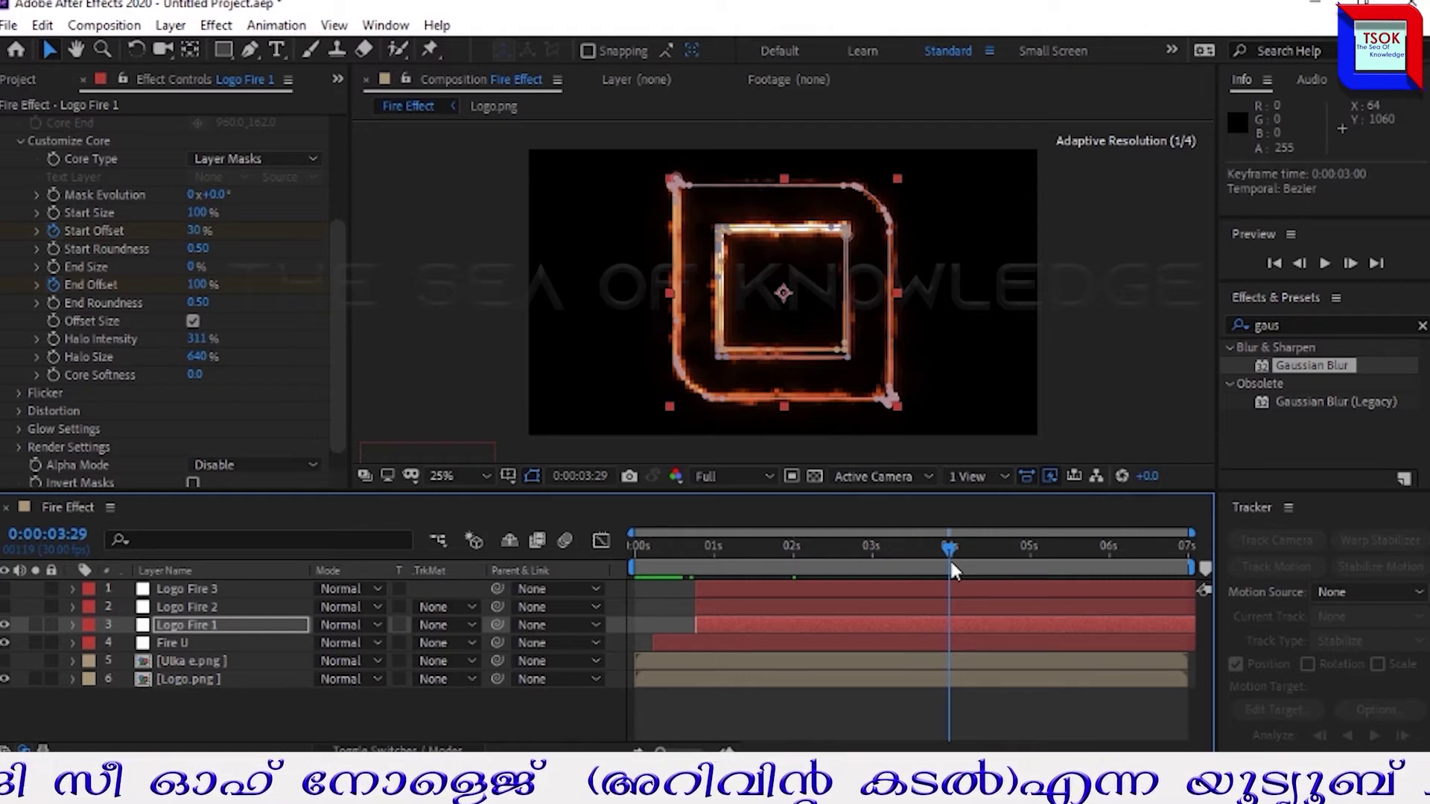
right_click(949, 677)
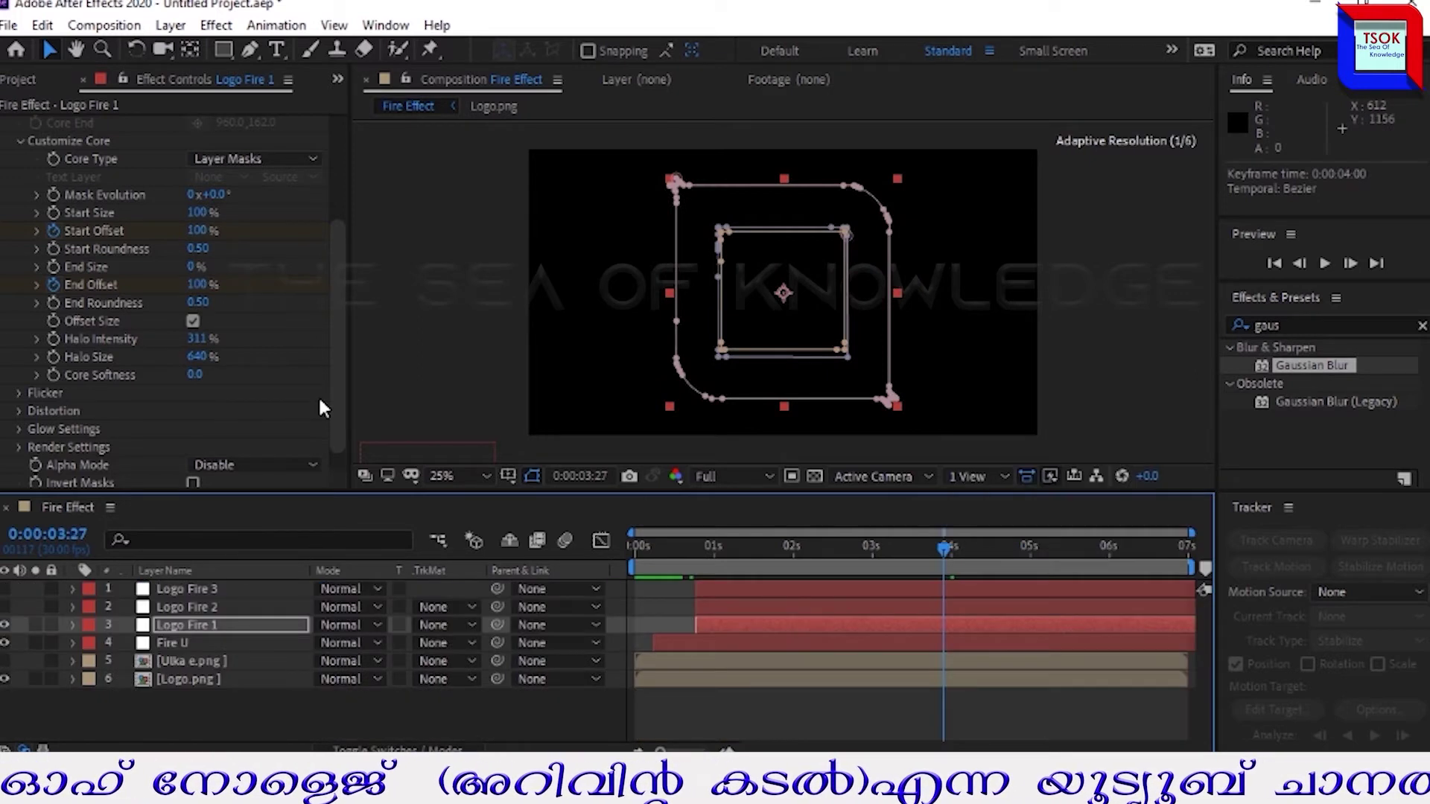
Set the Saber Composite Settings on Logo Fire 1 to Transparent and preview the animation
click(20, 456)
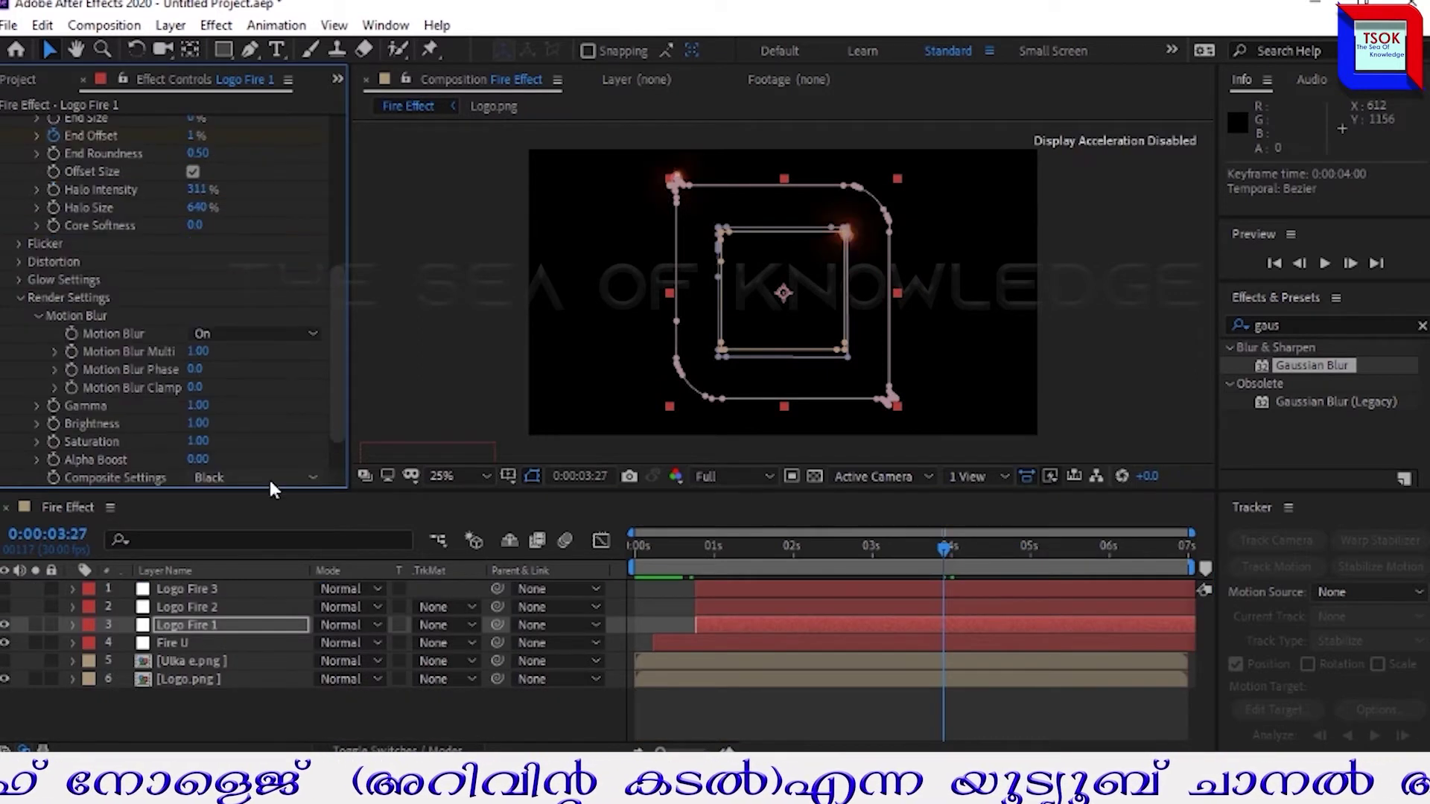
click(257, 477)
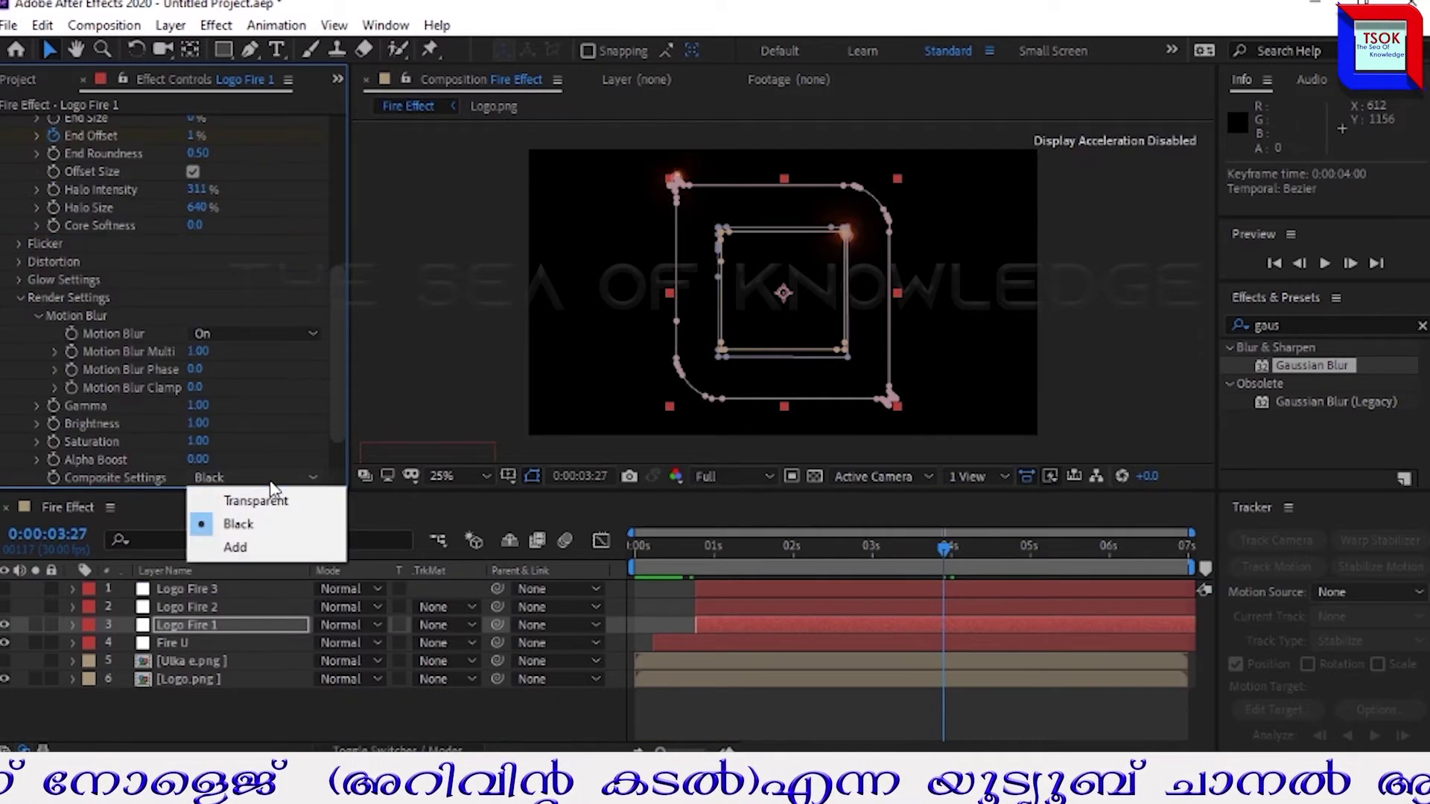
click(268, 503)
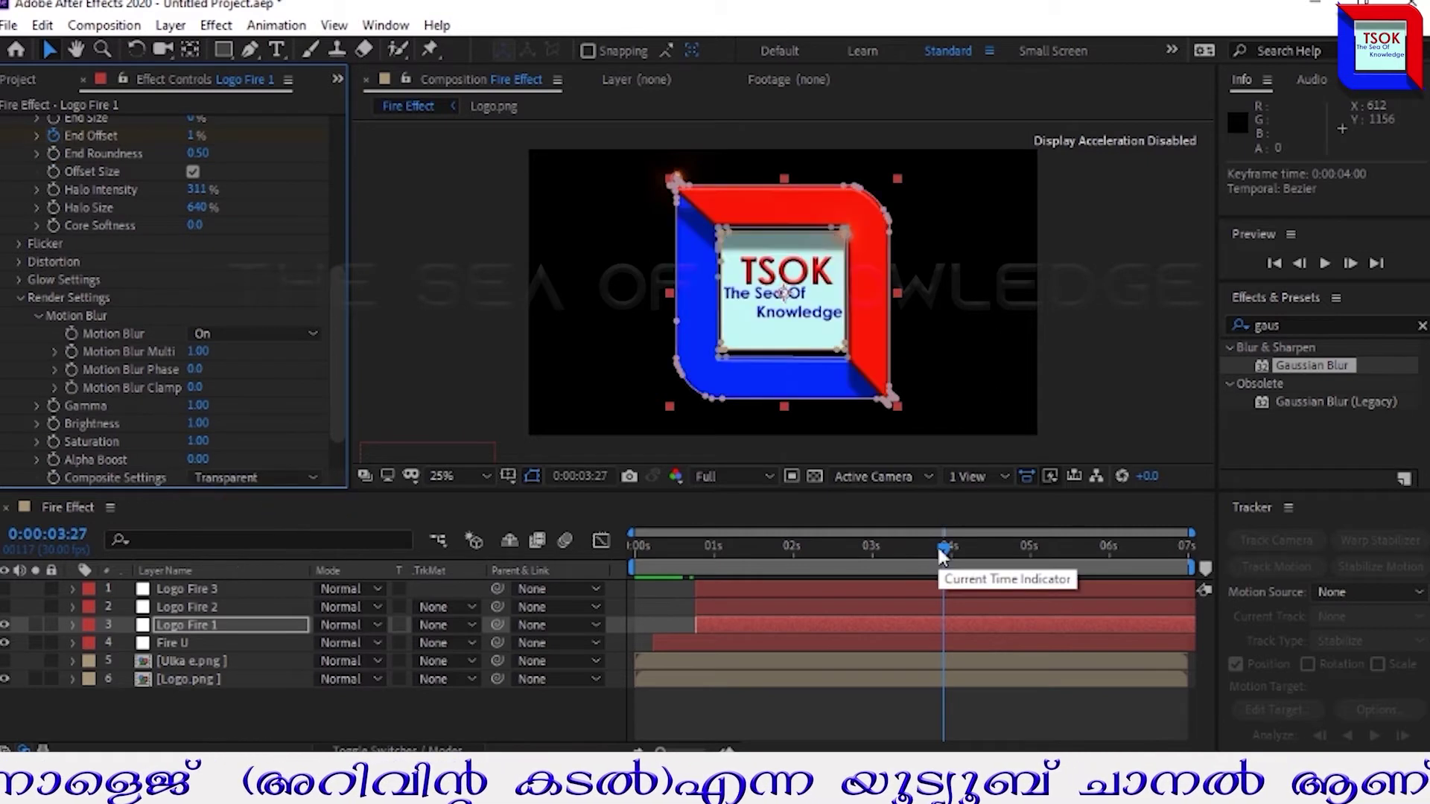
click(1323, 264)
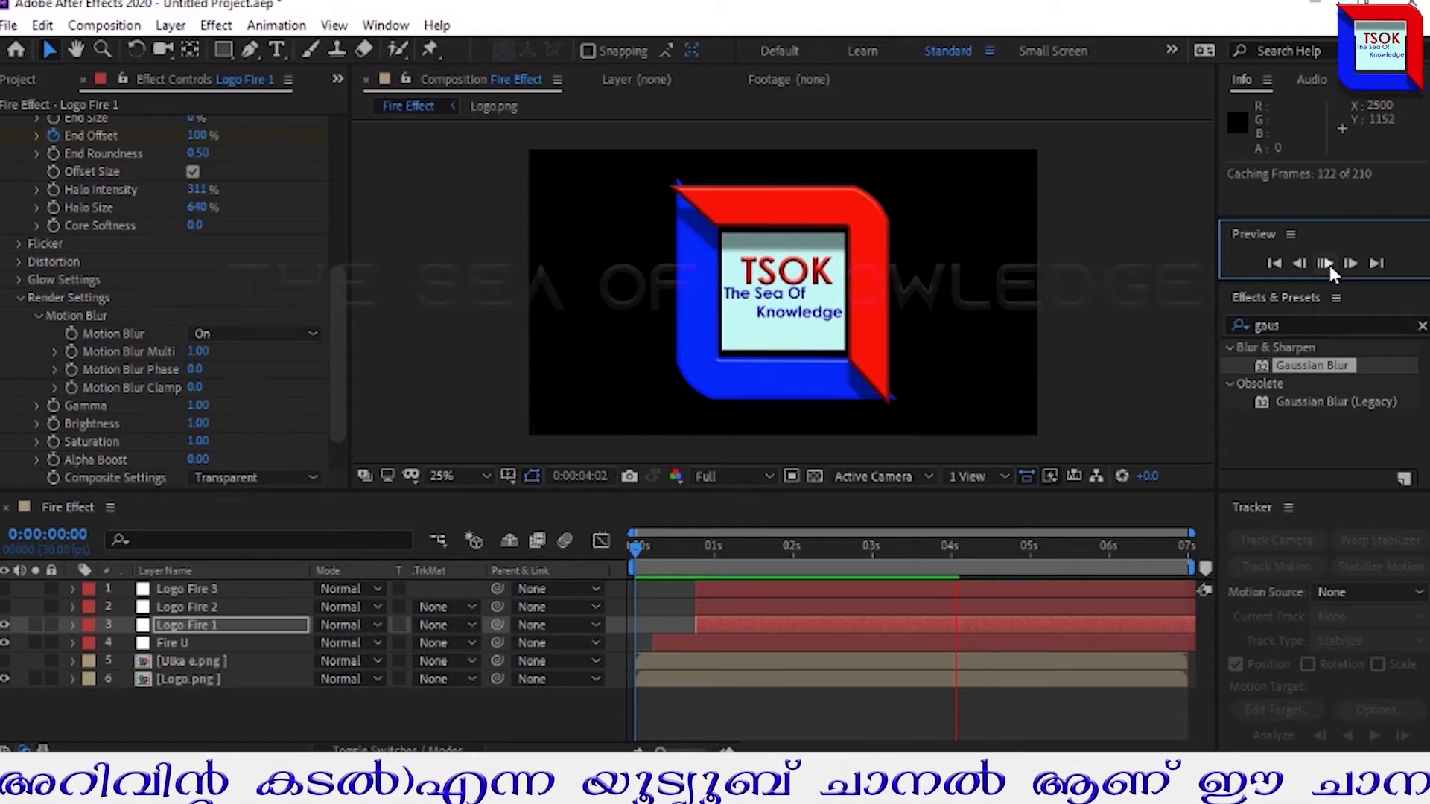
click(1329, 265)
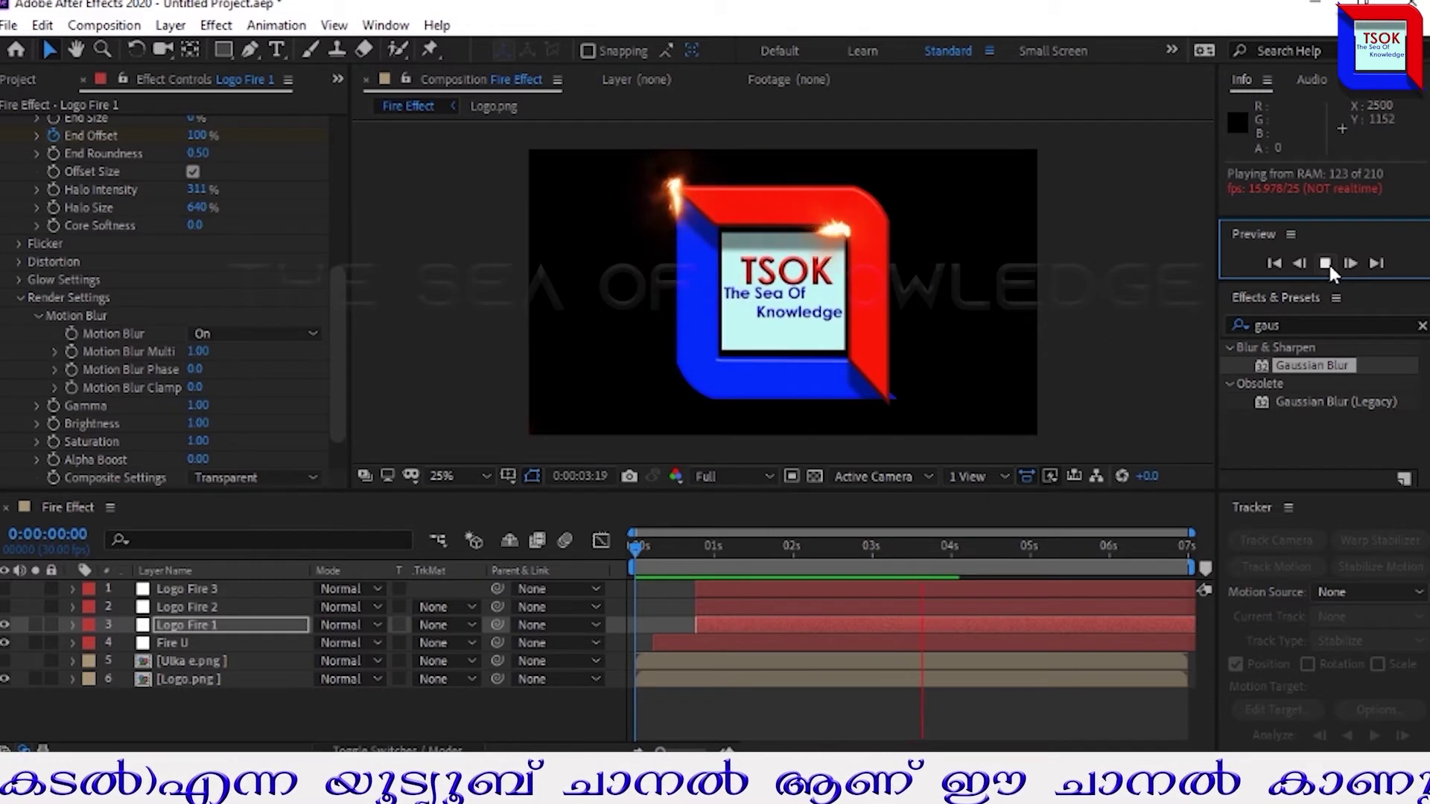
click(1329, 265)
Turn on Logo Fire 2's visibility and shift the layer to start at 0:00:00:22
click(659, 549)
drag(705, 560, 691, 551)
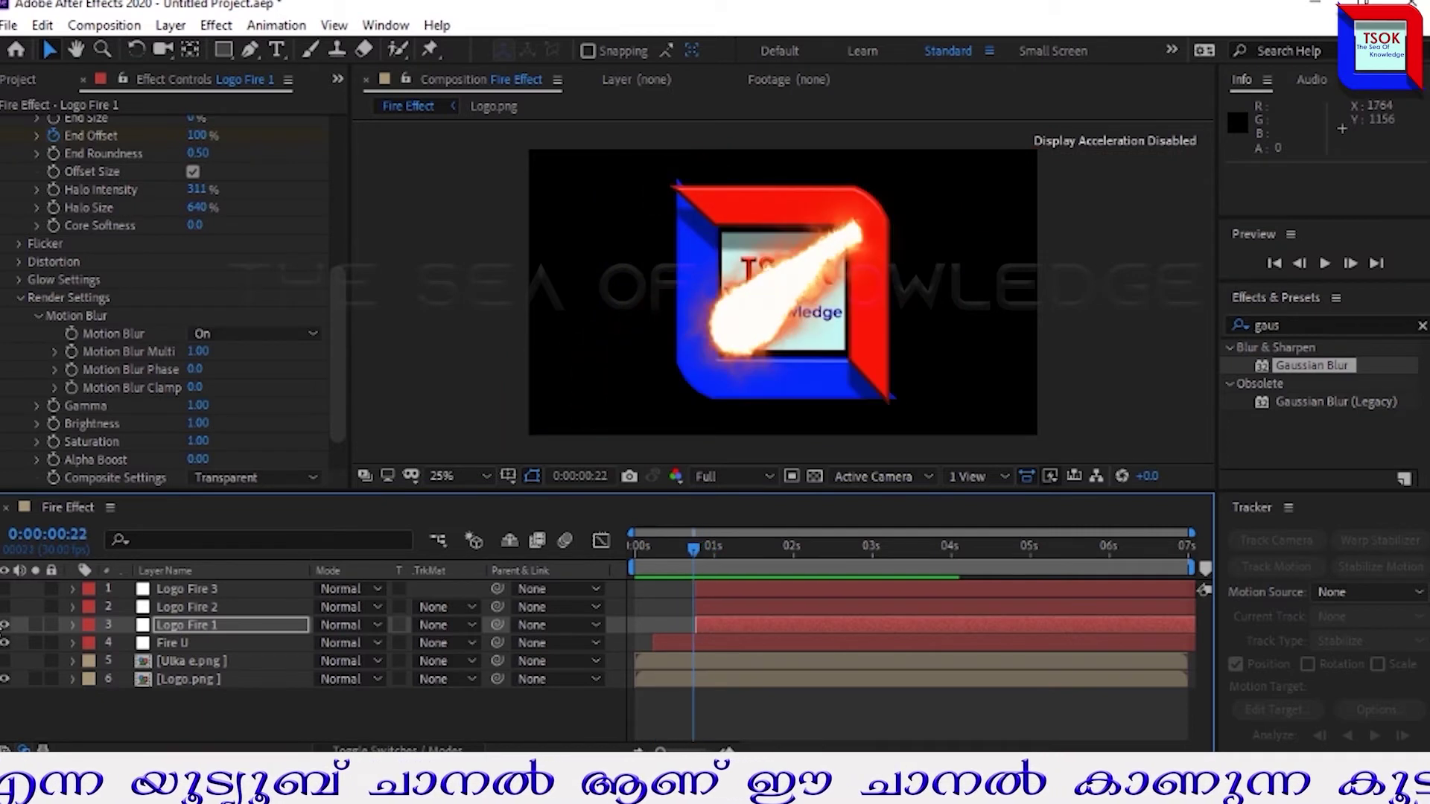
click(194, 612)
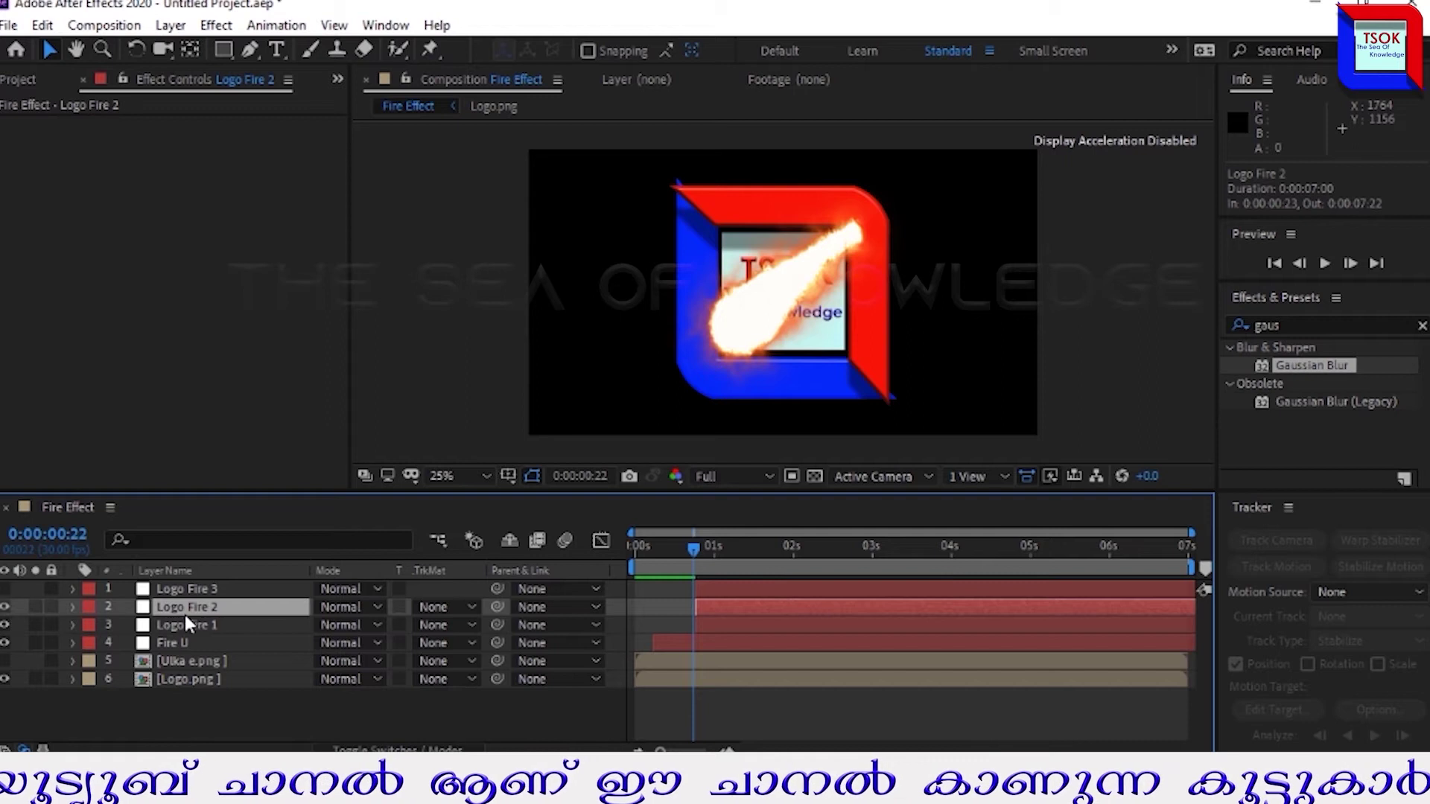
key(bracketleft)
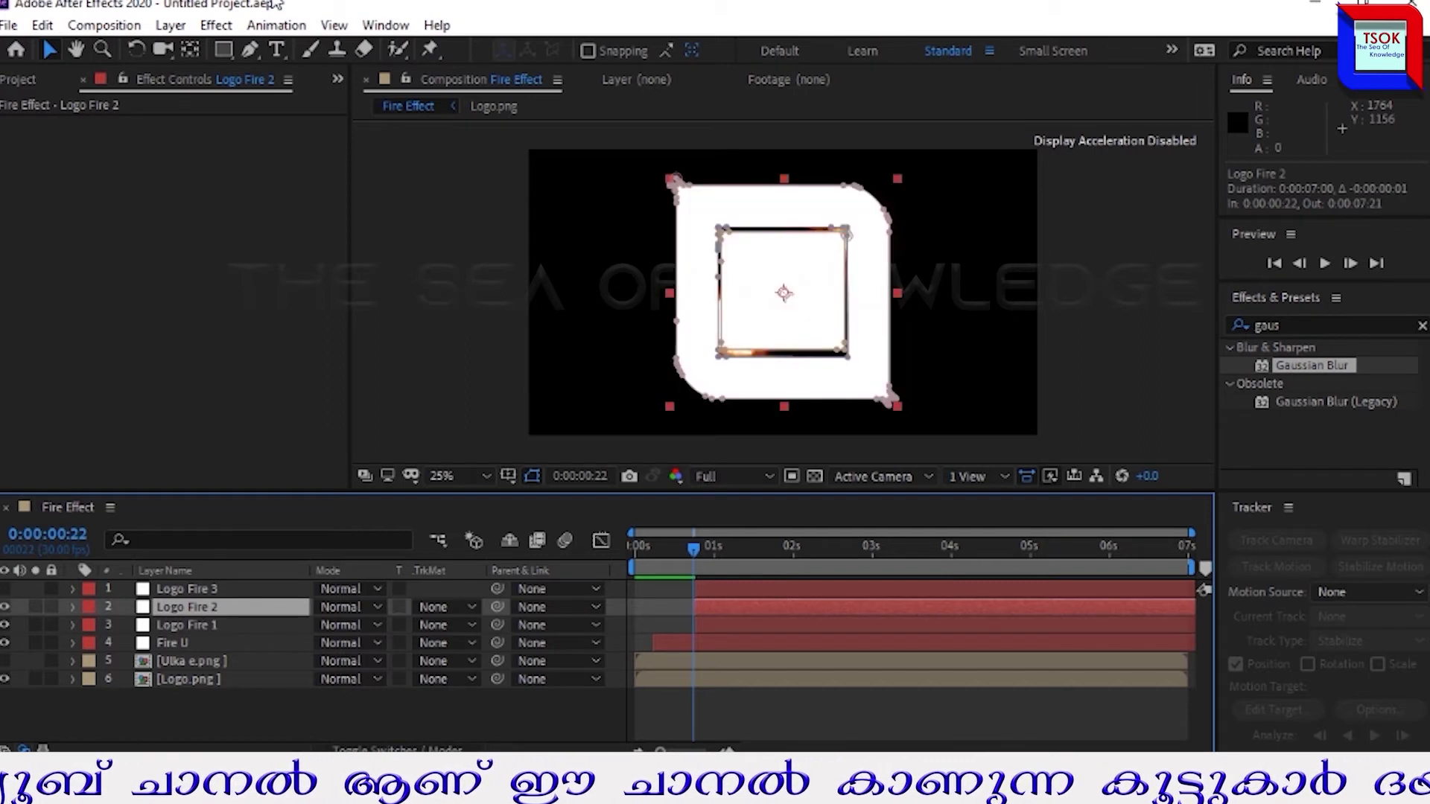
Apply the Video Copilot Saber effect to Logo Fire 2 with the Fire preset
click(216, 24)
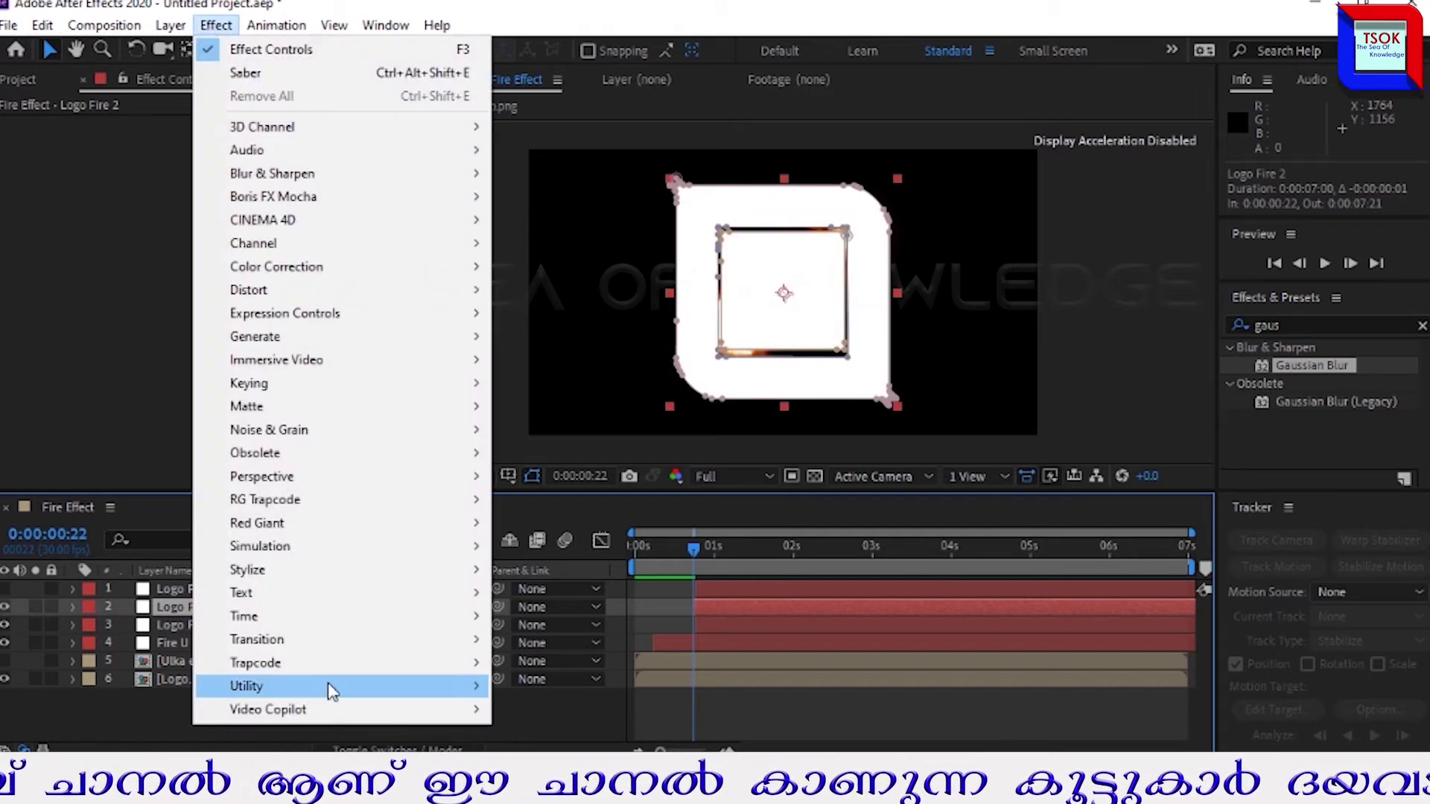
mouse_move(447, 709)
click(555, 722)
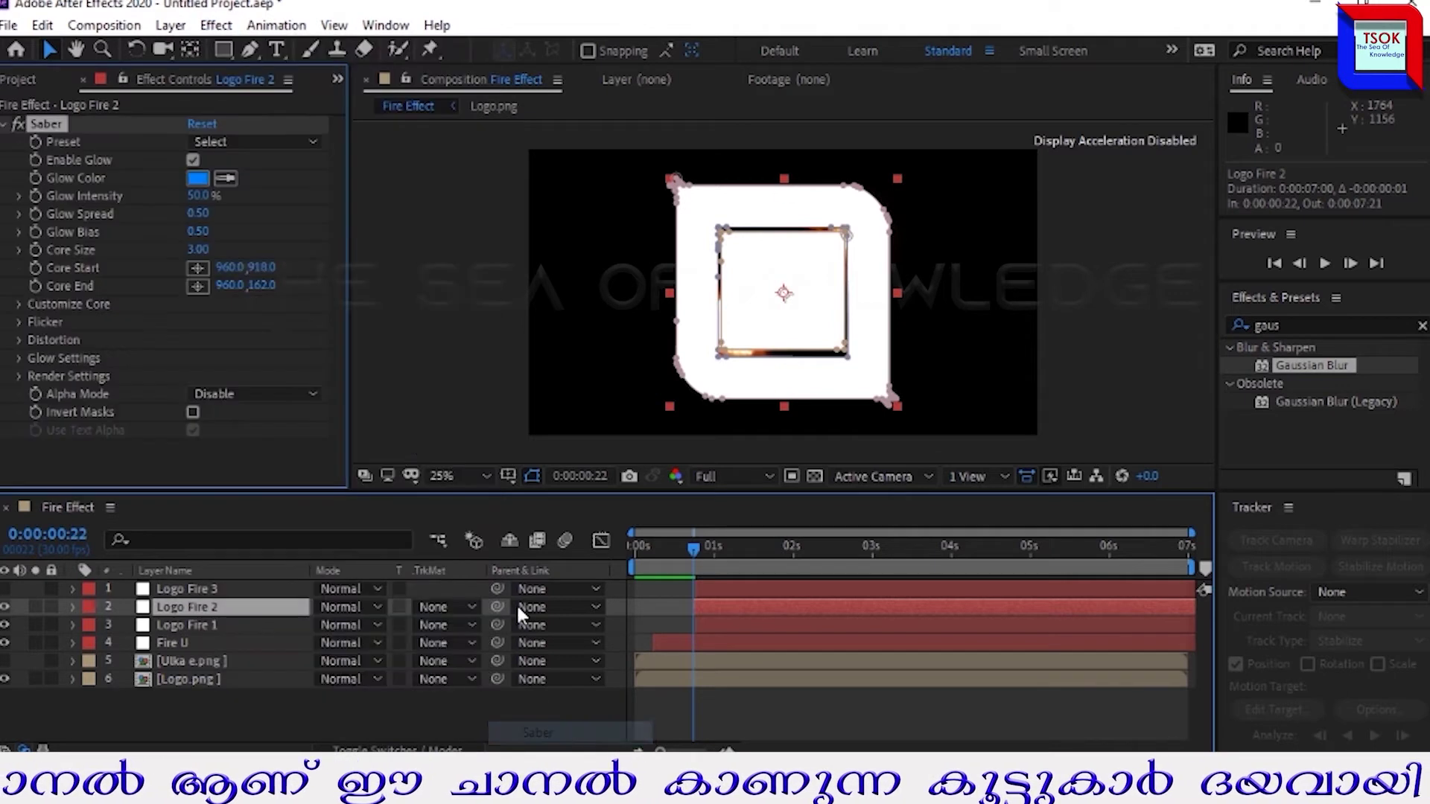
click(243, 141)
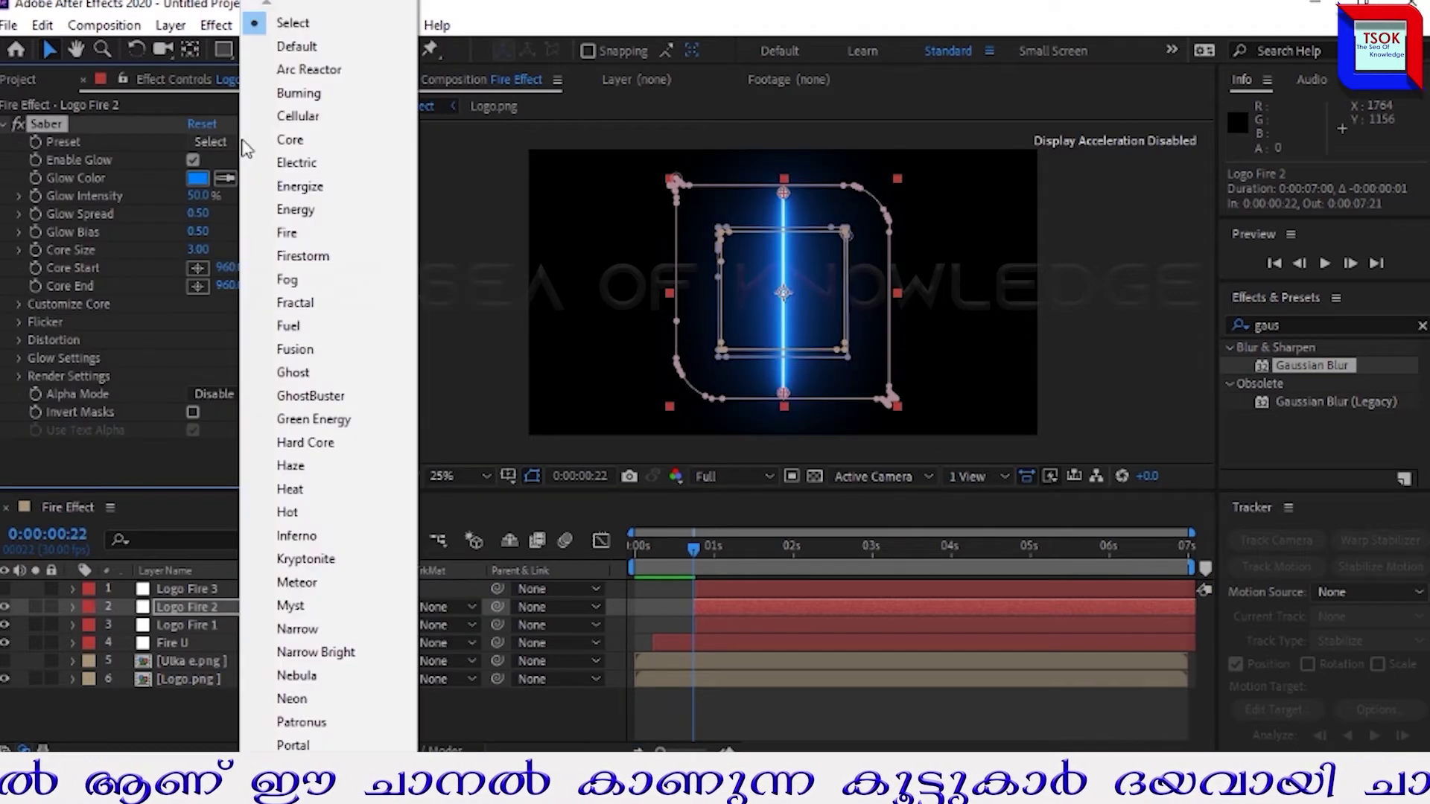
click(286, 234)
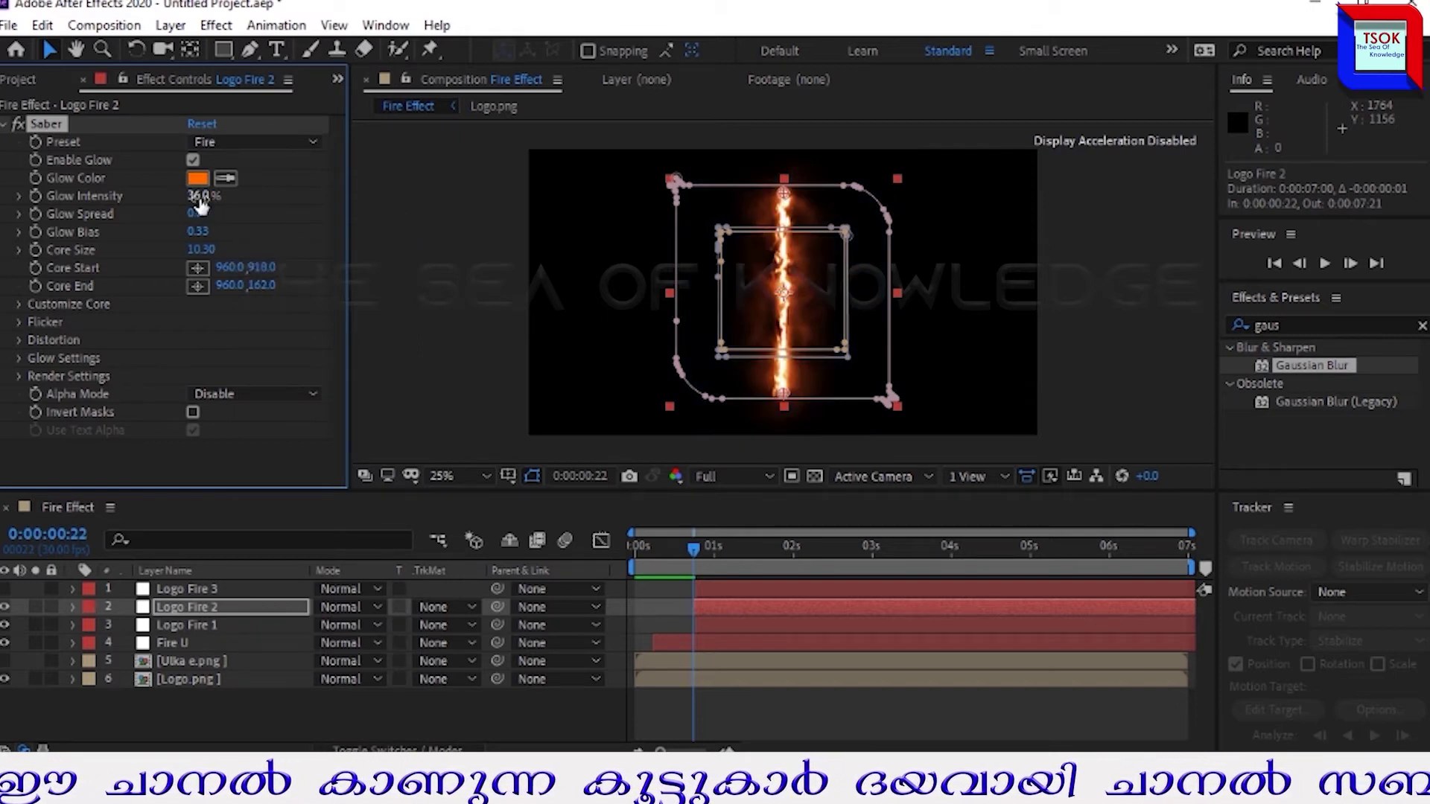
Set Logo Fire 2's Saber Glow Intensity to 11% and its Core Type to Layer Masks
click(198, 196)
text(11)
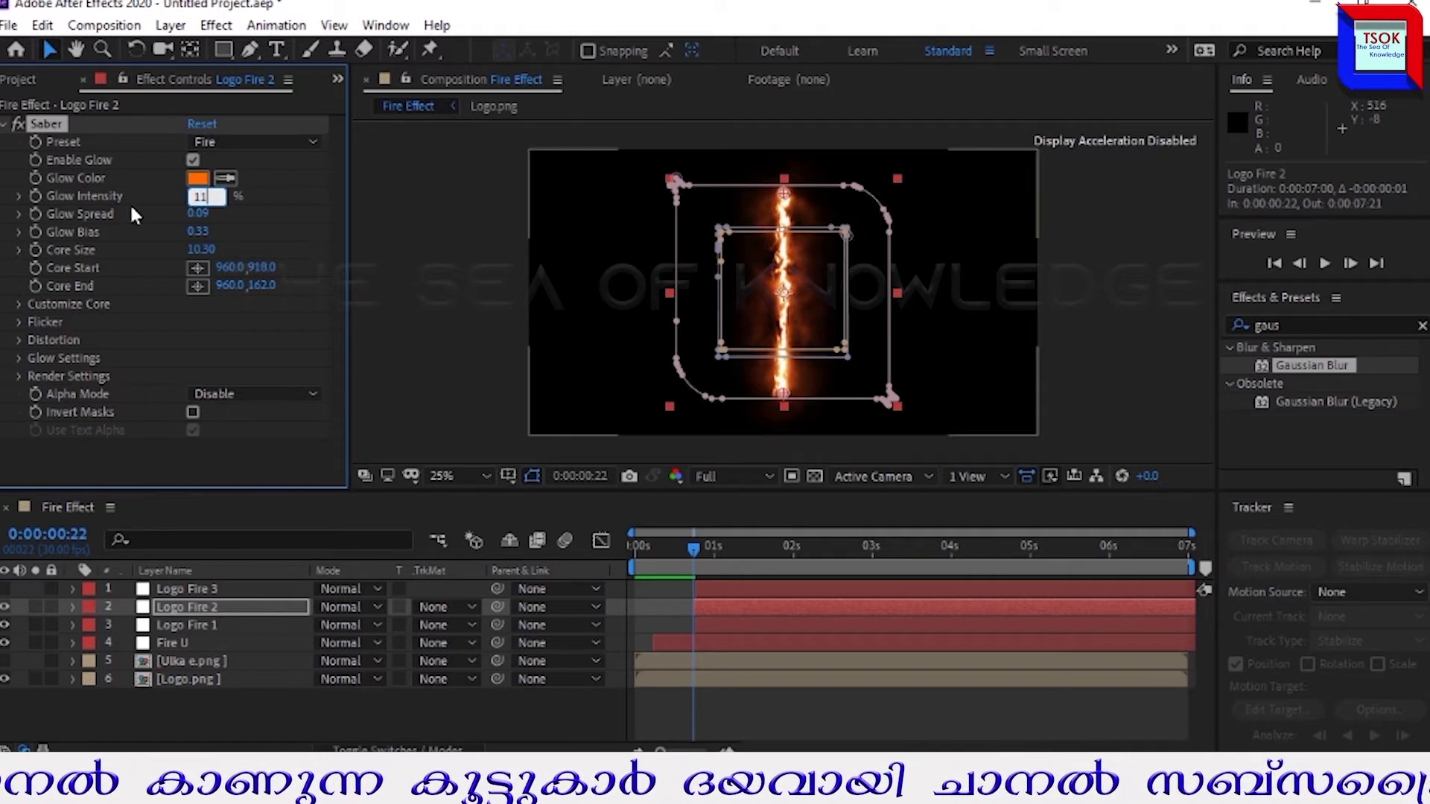
key(Return)
click(67, 304)
scroll(149, 298, down, 2)
click(271, 265)
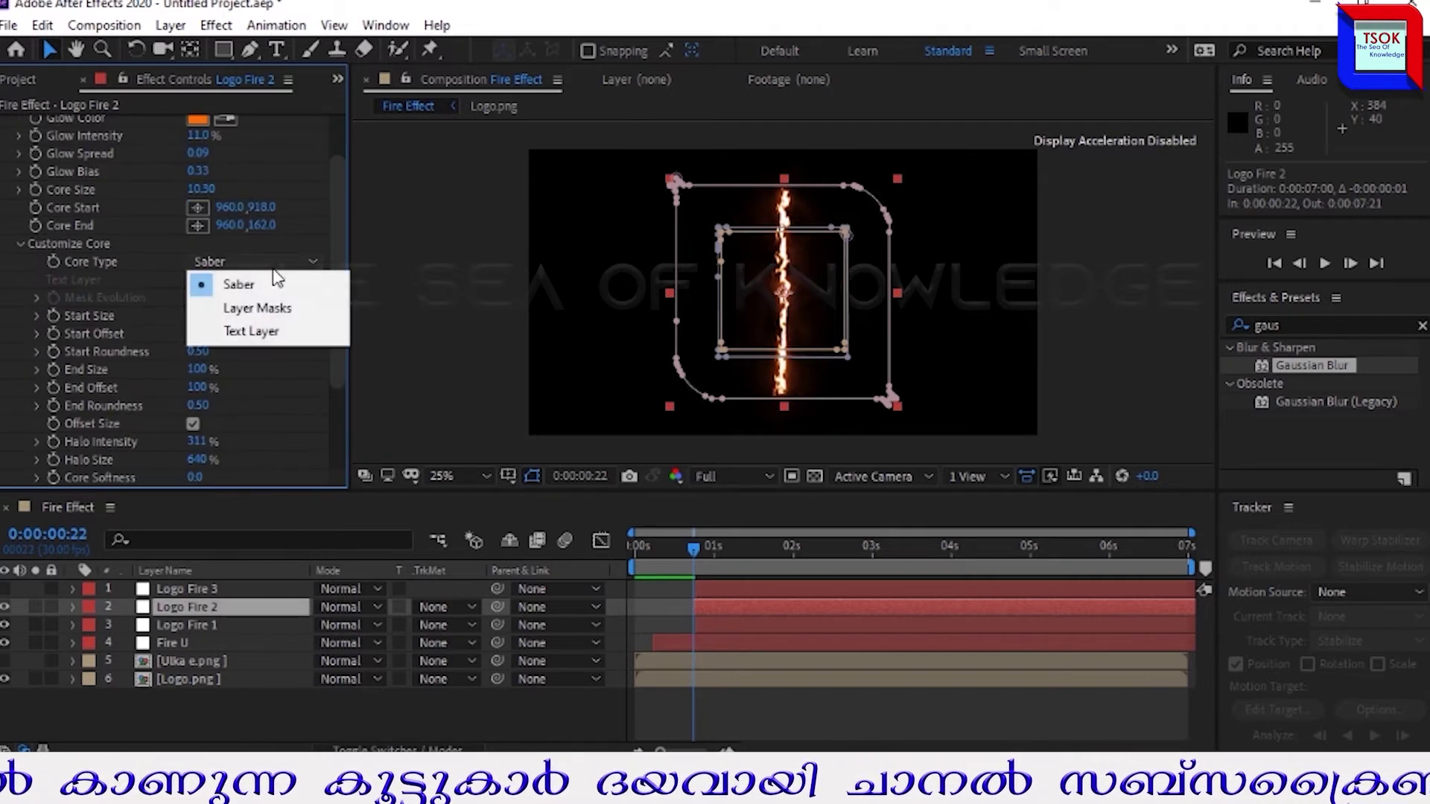
click(272, 309)
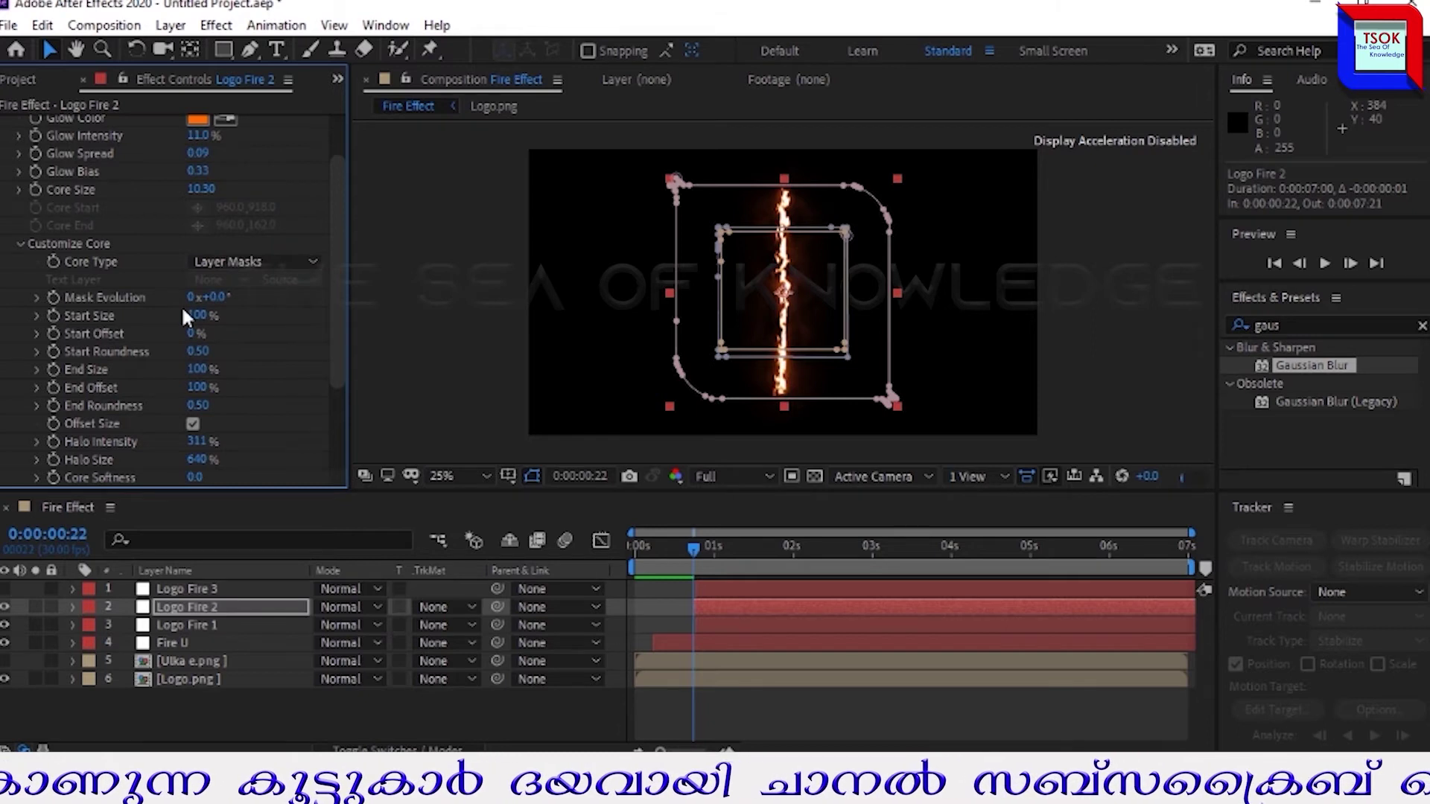
Keyframe Logo Fire 2's Start Offset at 100% at 4 seconds and 0% at 6 seconds
scroll(181, 306, down, 2)
drag(696, 551, 955, 564)
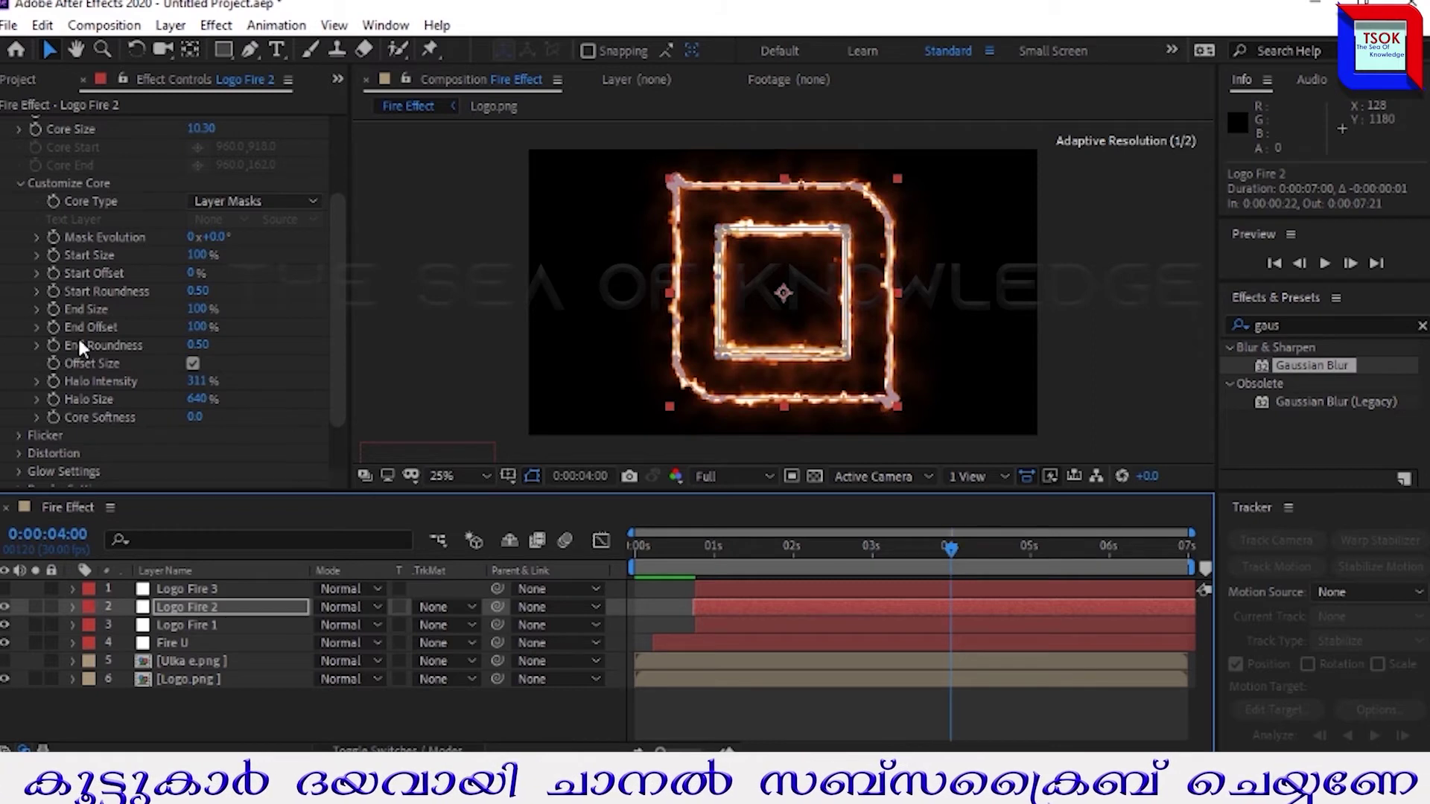
click(52, 274)
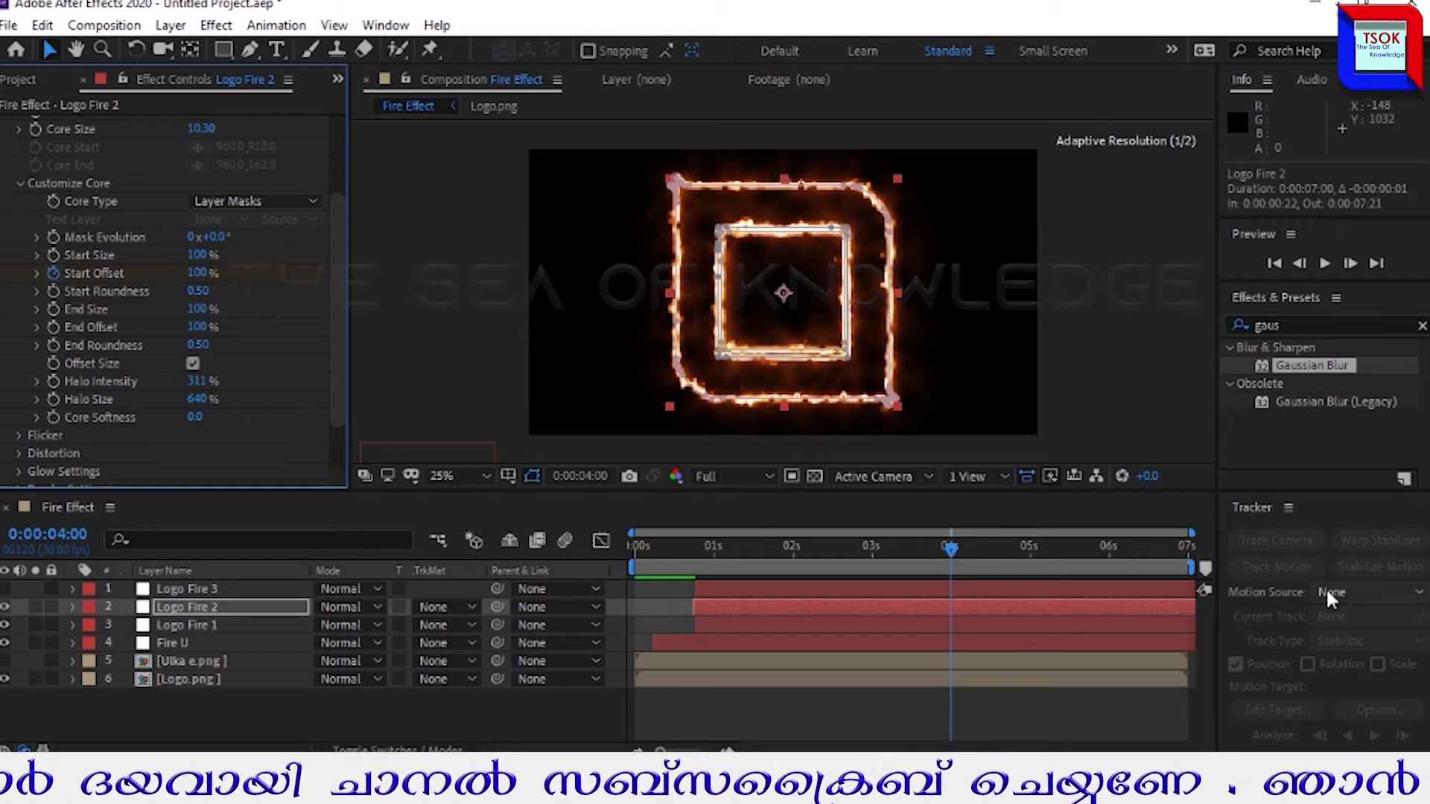
drag(1095, 549, 1109, 548)
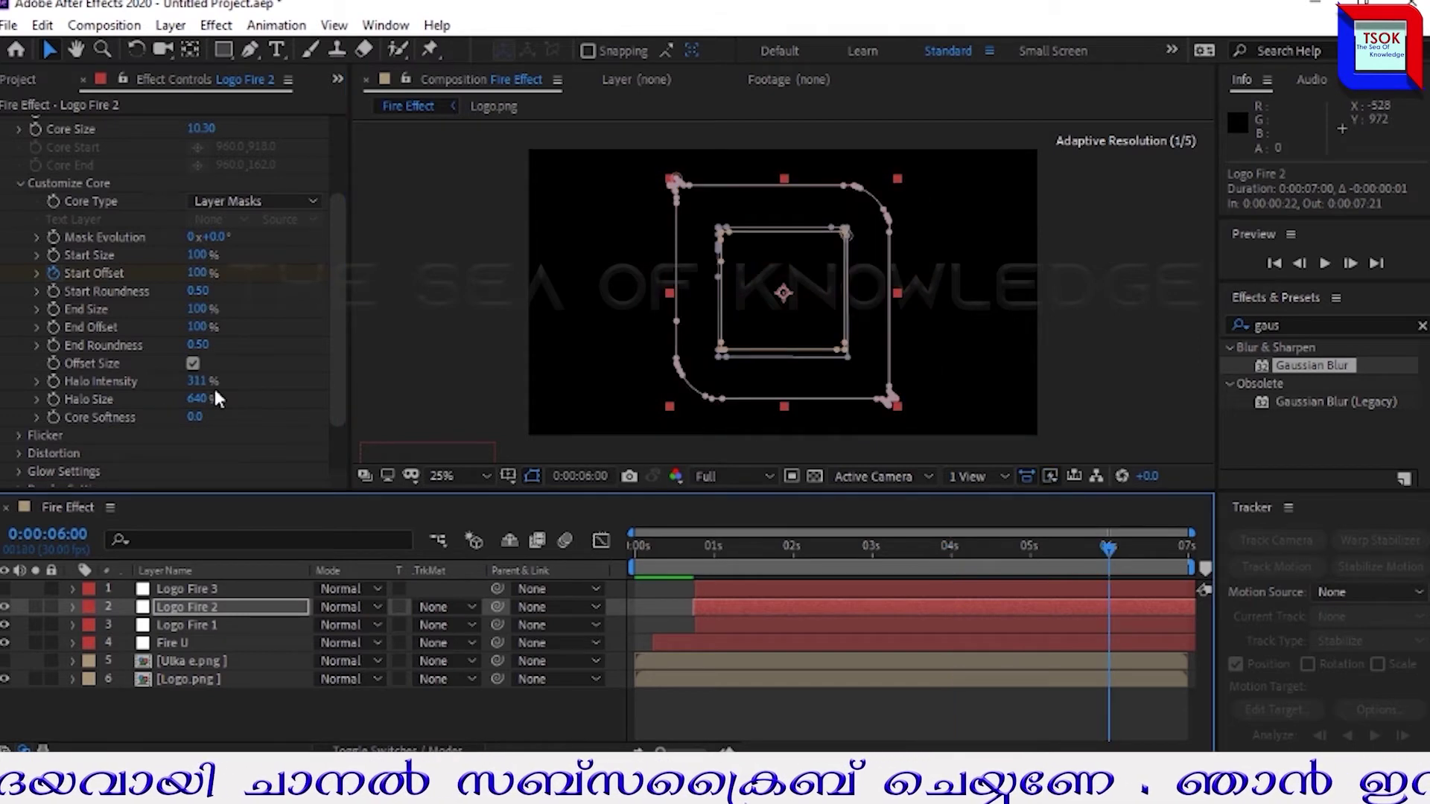
drag(197, 273, 149, 273)
Apply Easy Ease to Logo Fire 2's Start Offset keyframe at 6 seconds, then collapse the layer's properties
key(u)
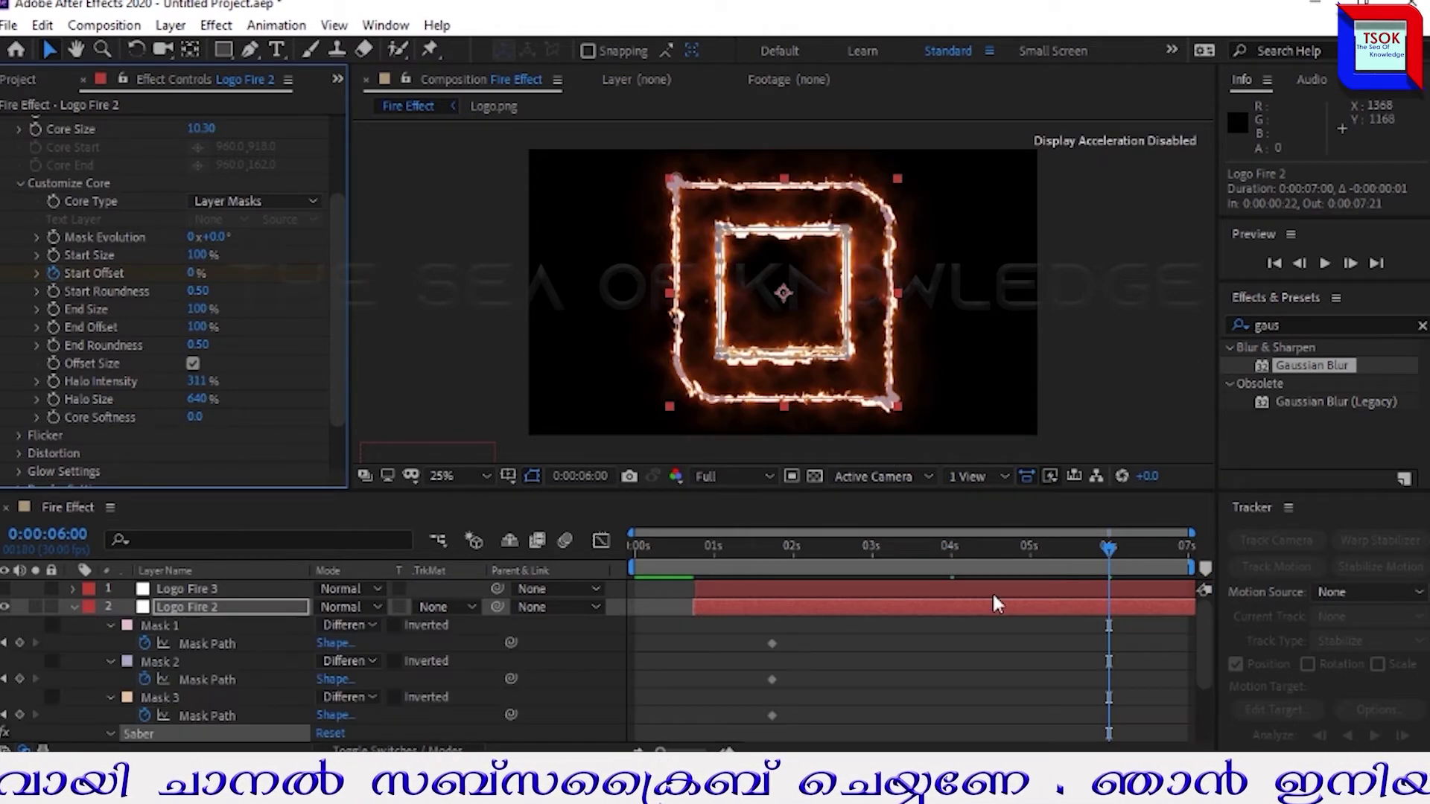
right_click(1109, 693)
mouse_move(1155, 678)
click(931, 536)
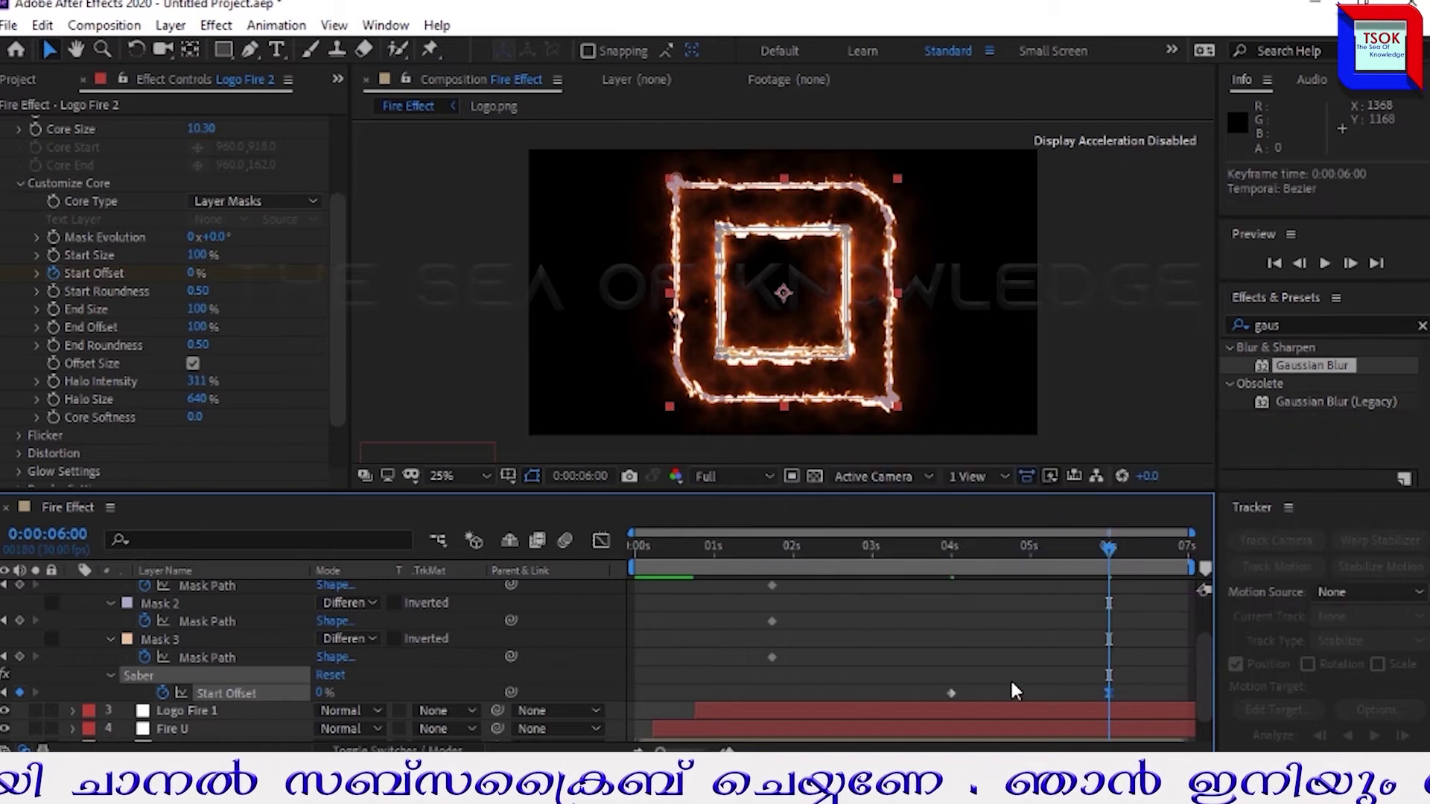
key(u)
Set Logo Fire 2's End Size to 0% and animate End Offset from 100% around 5 seconds to 0% at 0:00:06:29
drag(203, 311, 27, 310)
drag(1106, 551, 1031, 551)
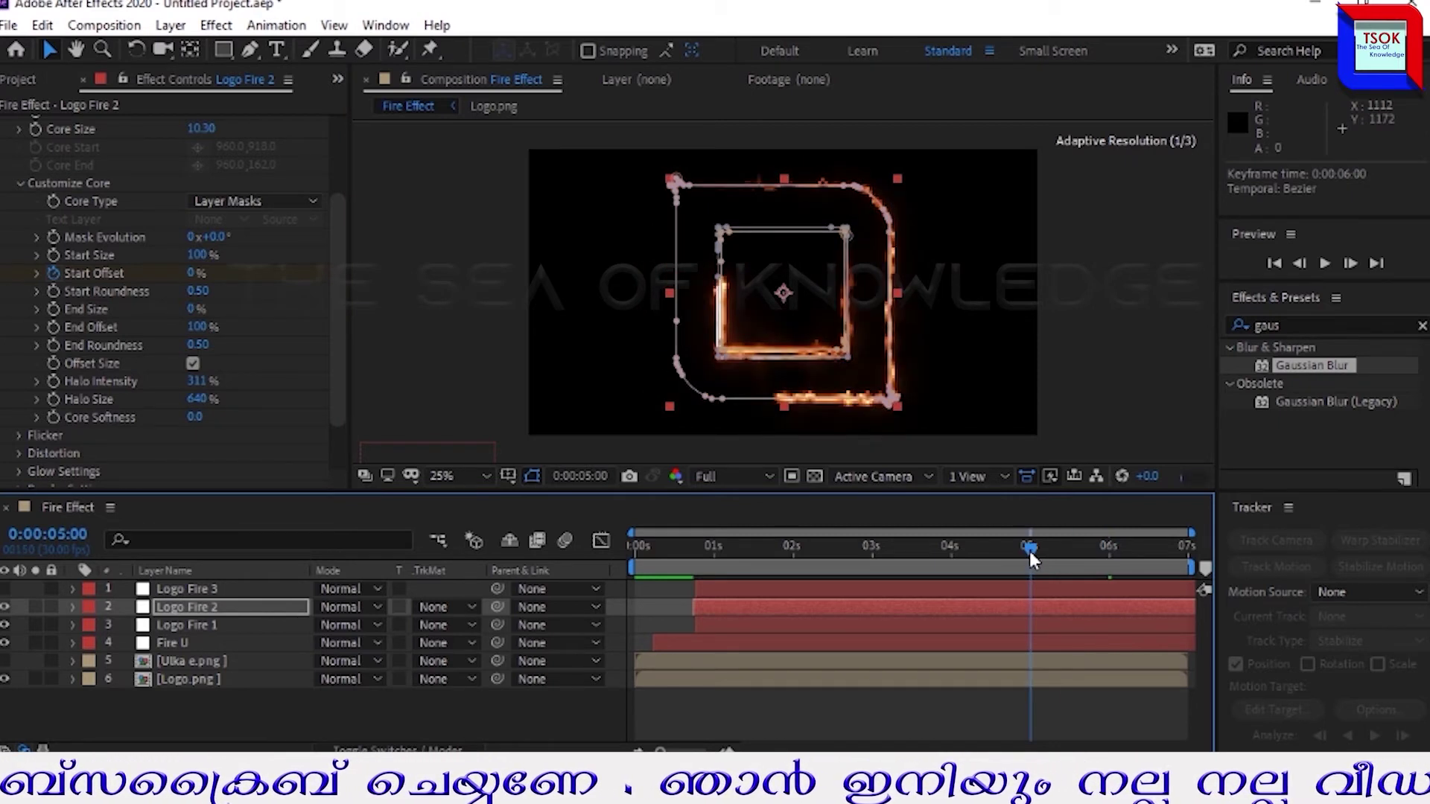
drag(1032, 554, 1038, 555)
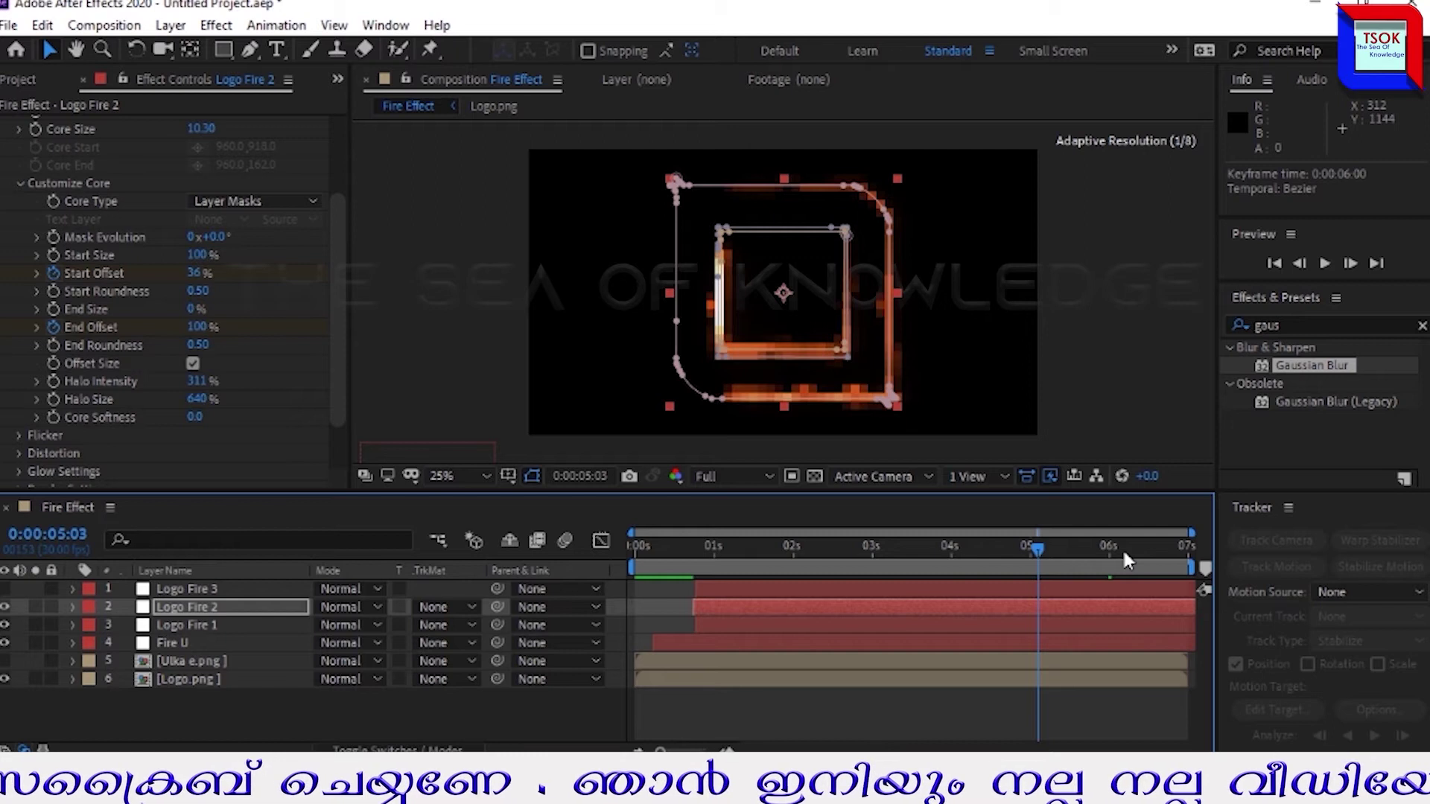
key(End)
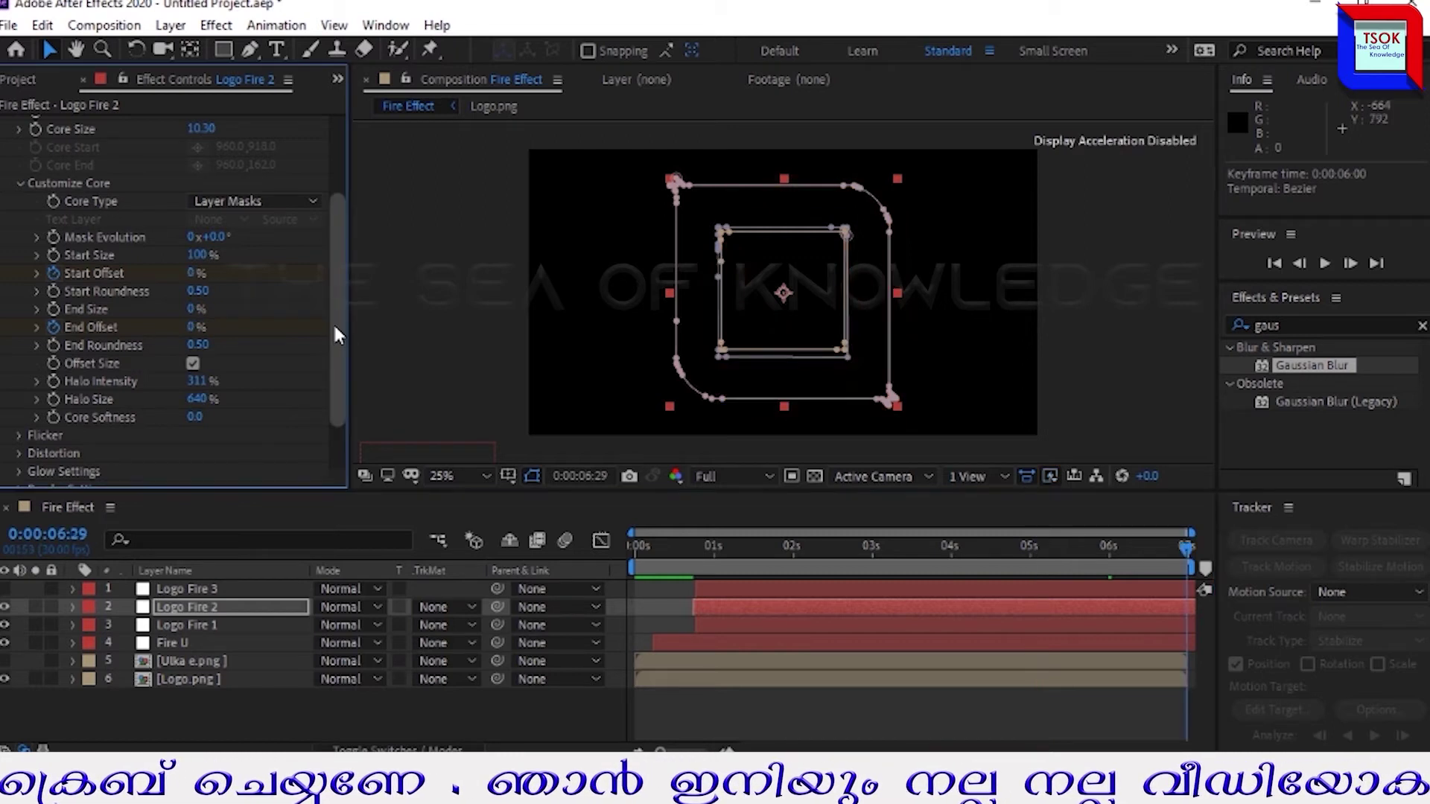
Set the Saber Composite Settings on Logo Fire 2 to Transparent and preview the animation from the beginning
scroll(332, 322, down, 3)
click(21, 423)
click(253, 477)
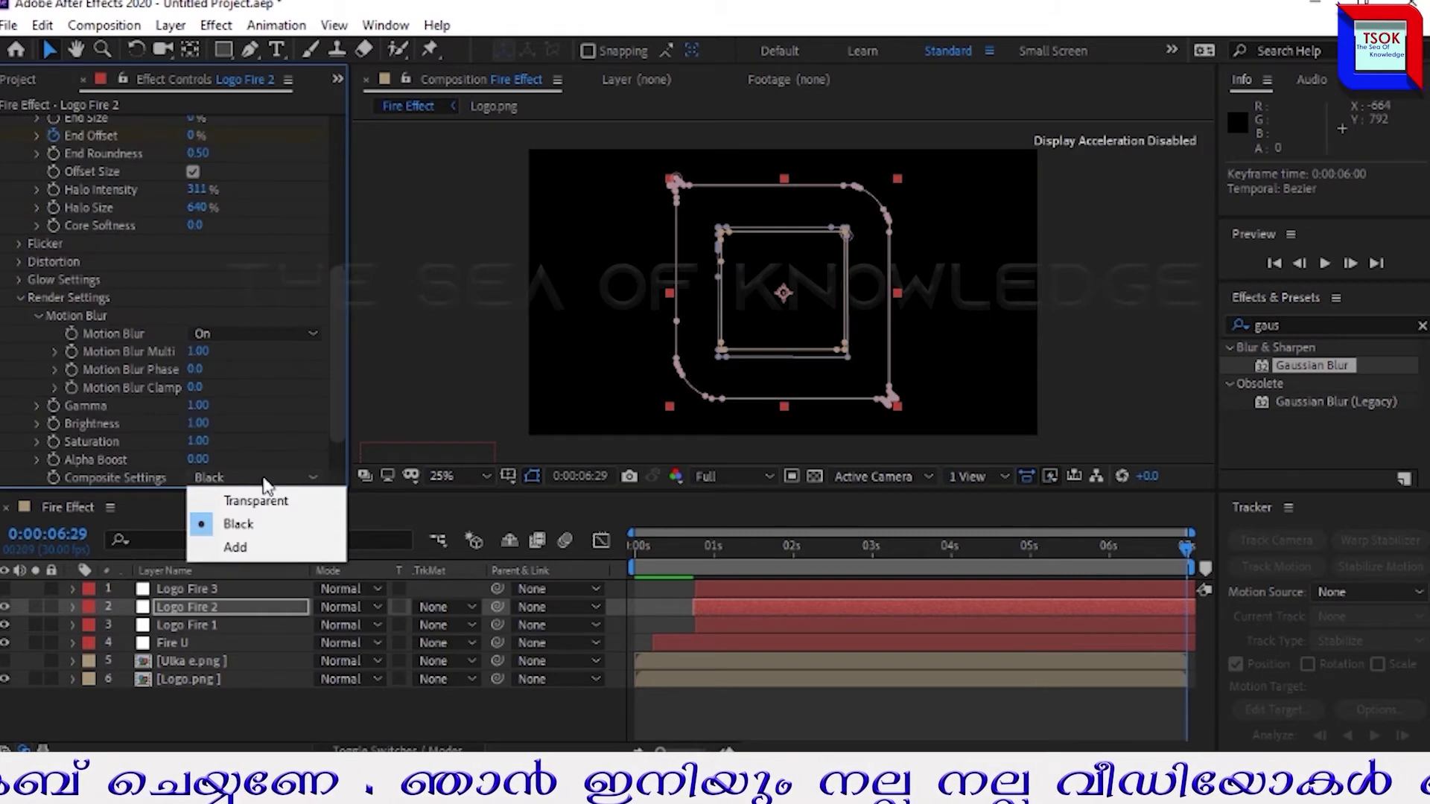
click(264, 499)
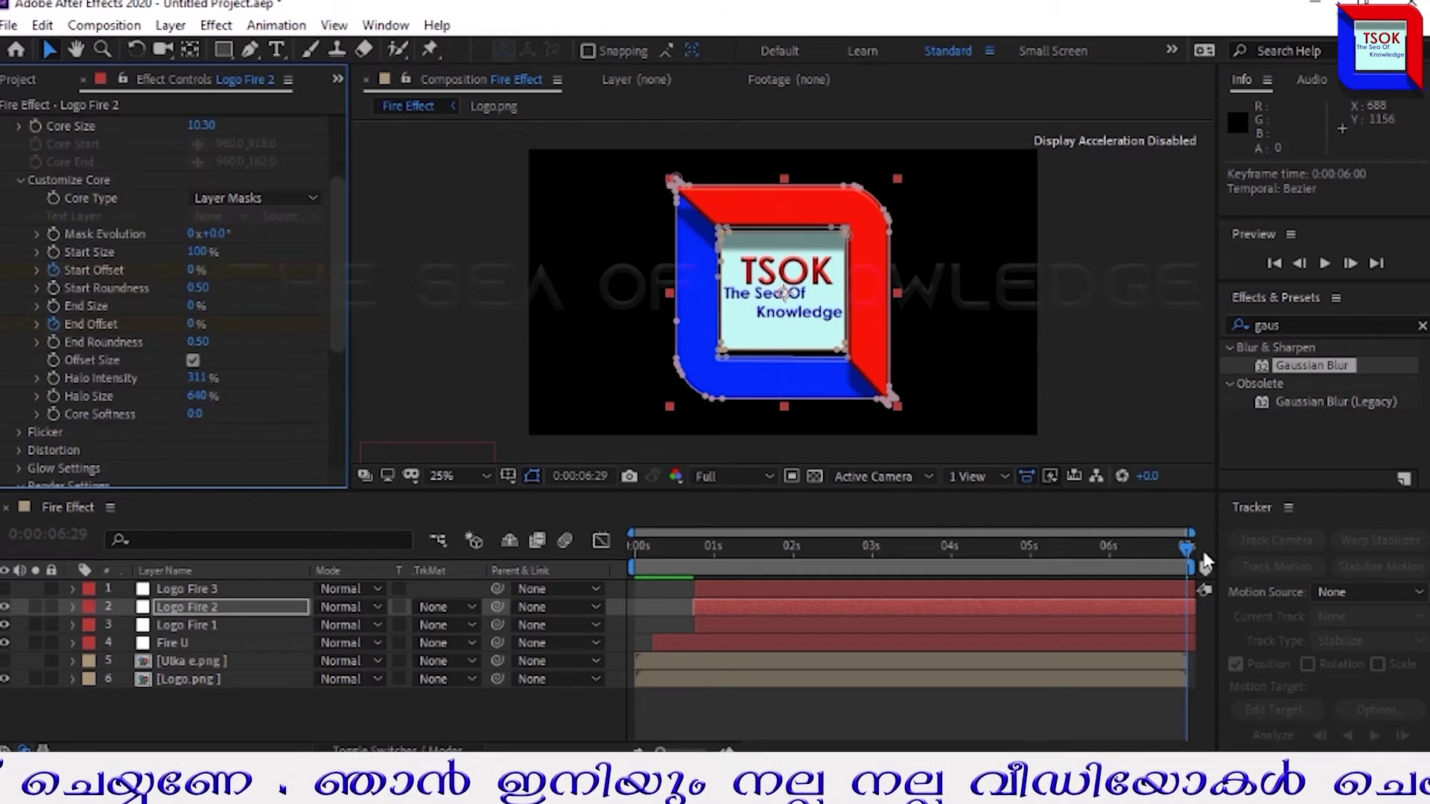
drag(1187, 548, 592, 634)
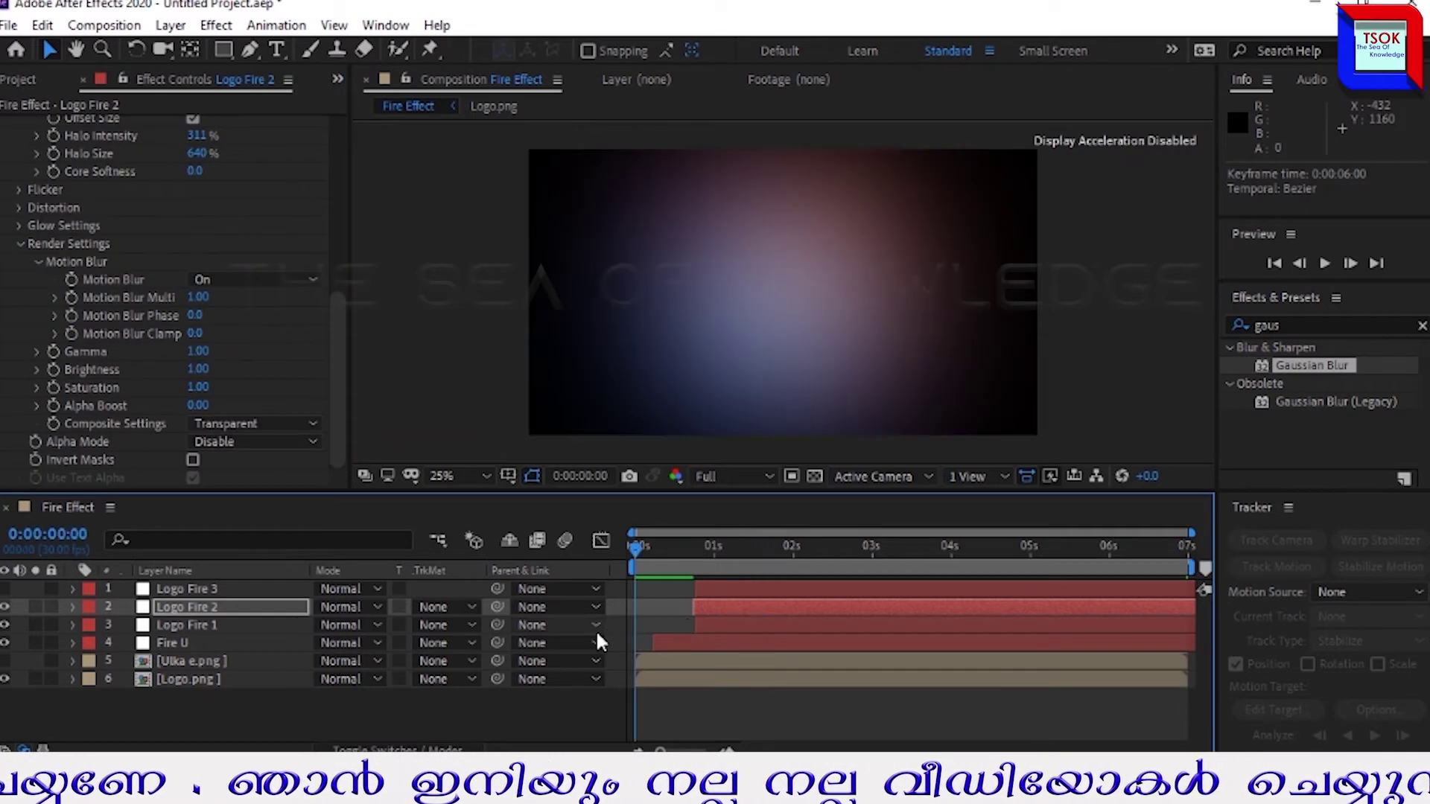
click(1322, 262)
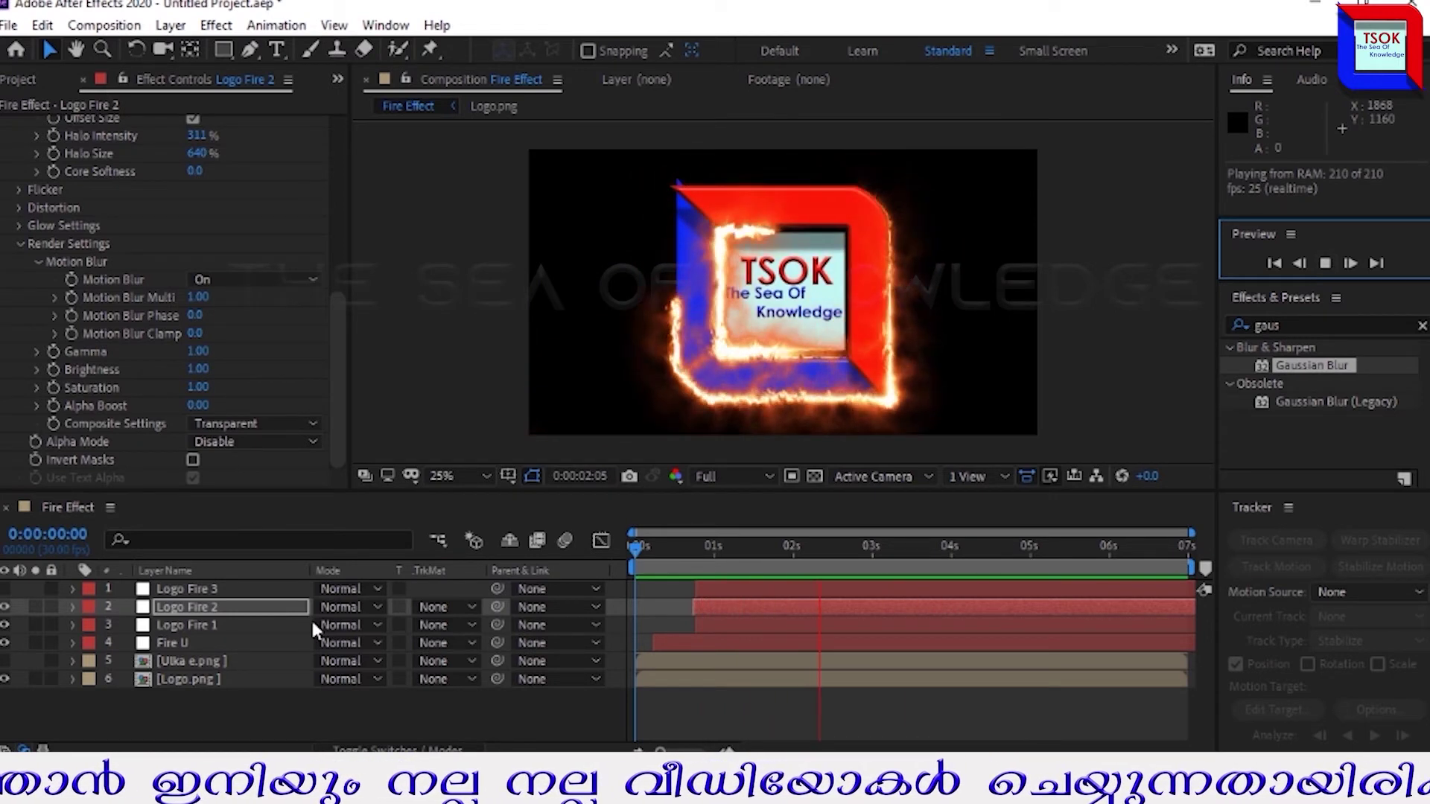
Make Logo Fire 3 visible and apply the Saber effect to it with a preset that gives a thin orange glow
click(194, 589)
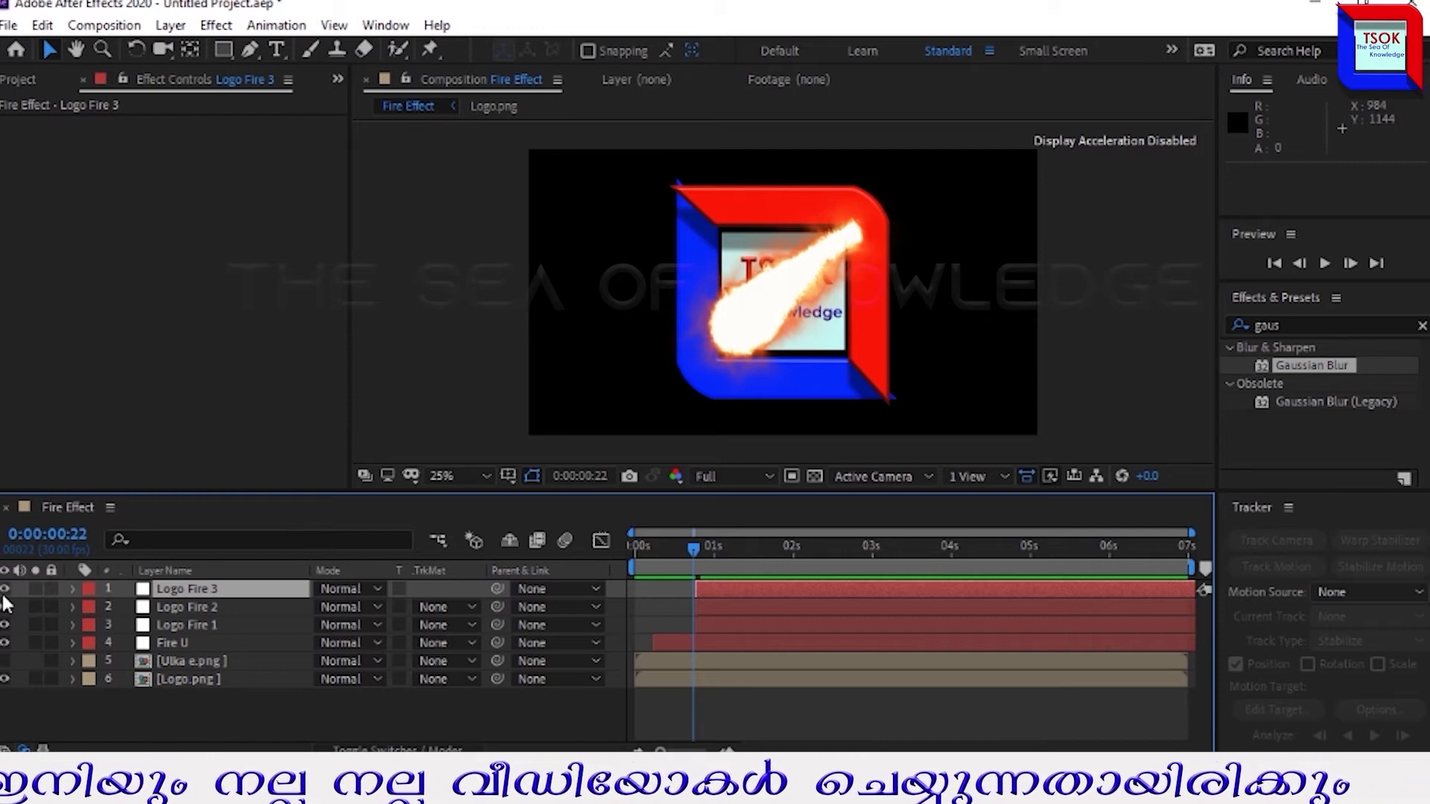
key(alt+t)
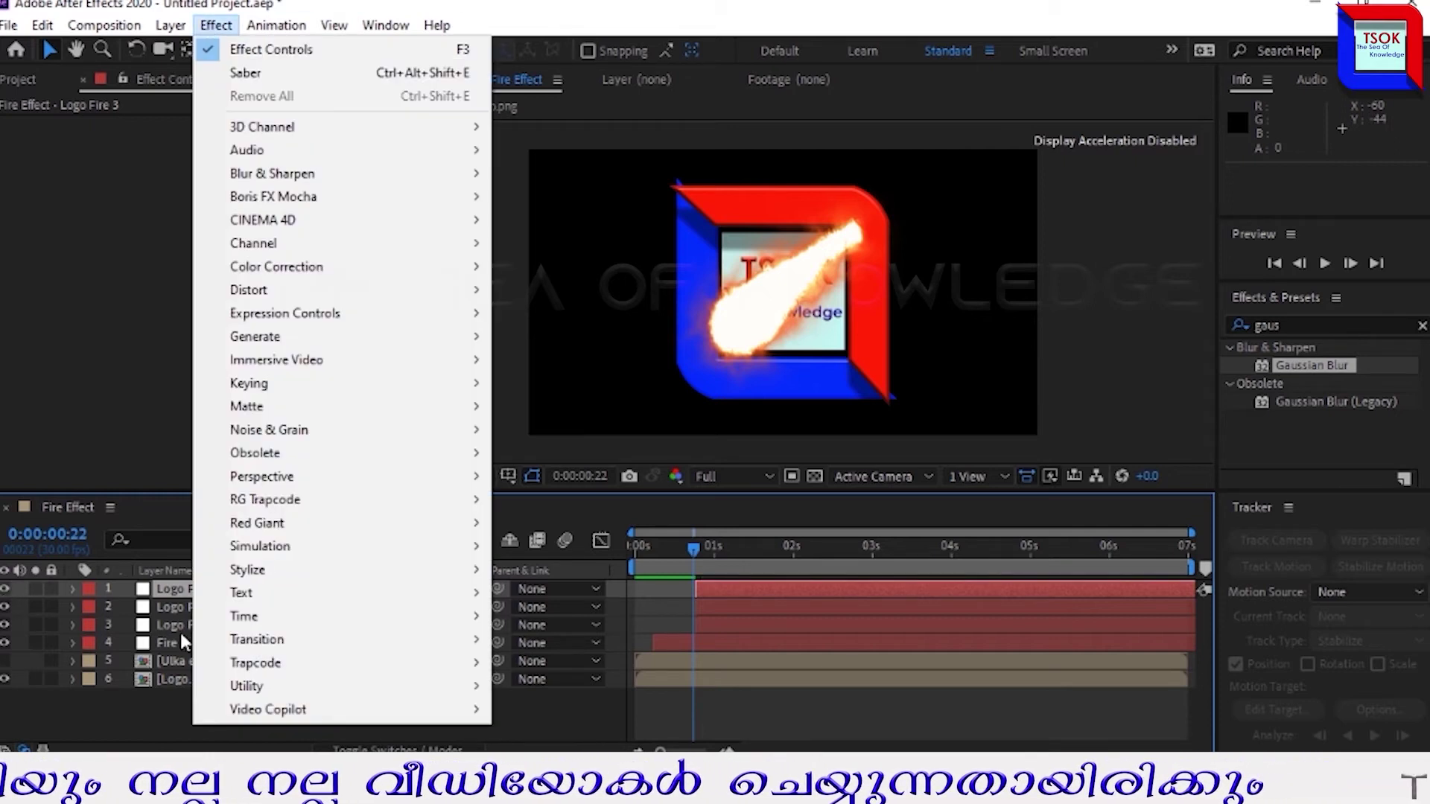
mouse_move(246, 711)
click(521, 731)
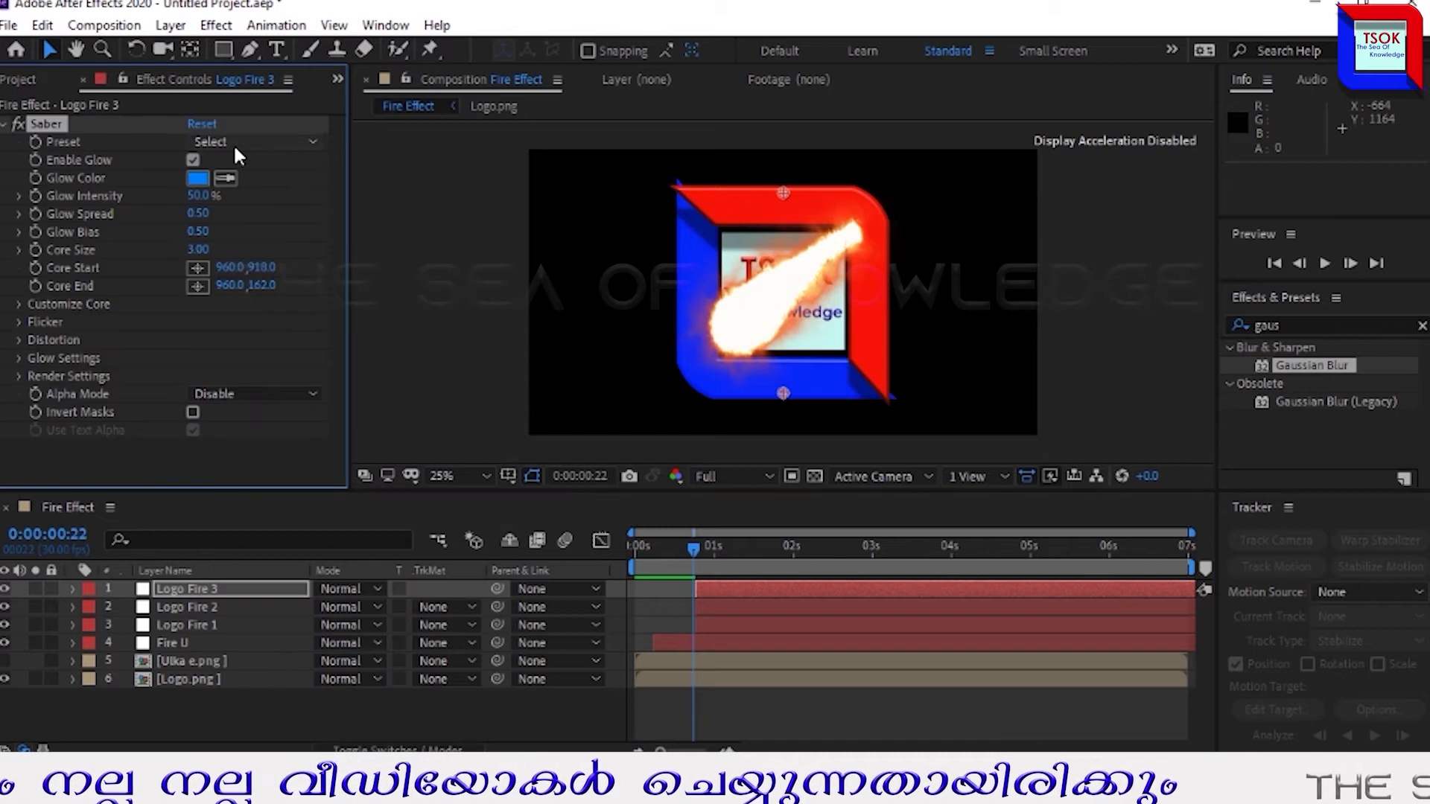
click(233, 143)
click(360, 619)
click(384, 704)
Move to 0:00:00:23 and set Logo Fire 3's Saber Core Type to Layer Masks
key(Page_Down)
click(17, 303)
scroll(155, 319, down, 2)
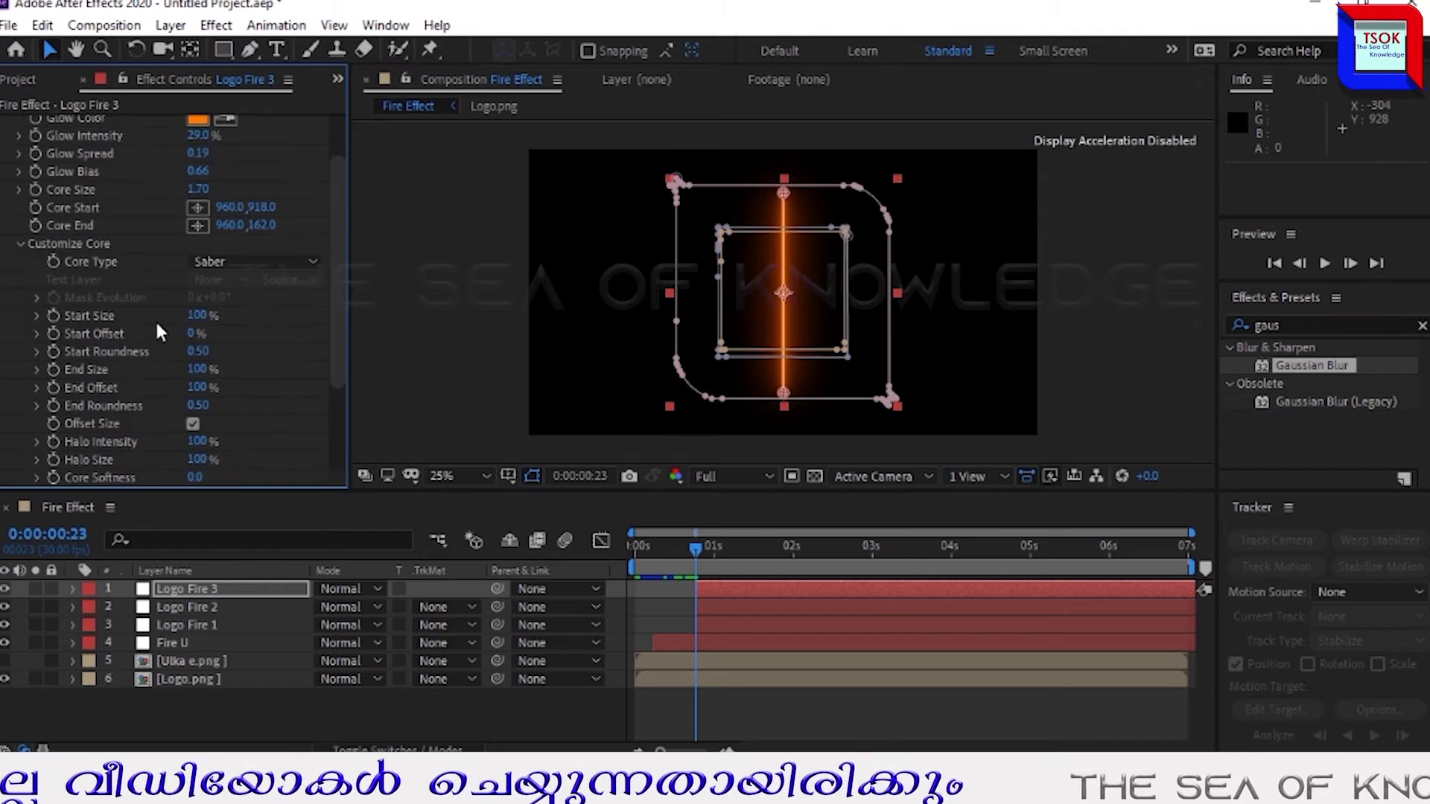
click(228, 265)
key(Escape)
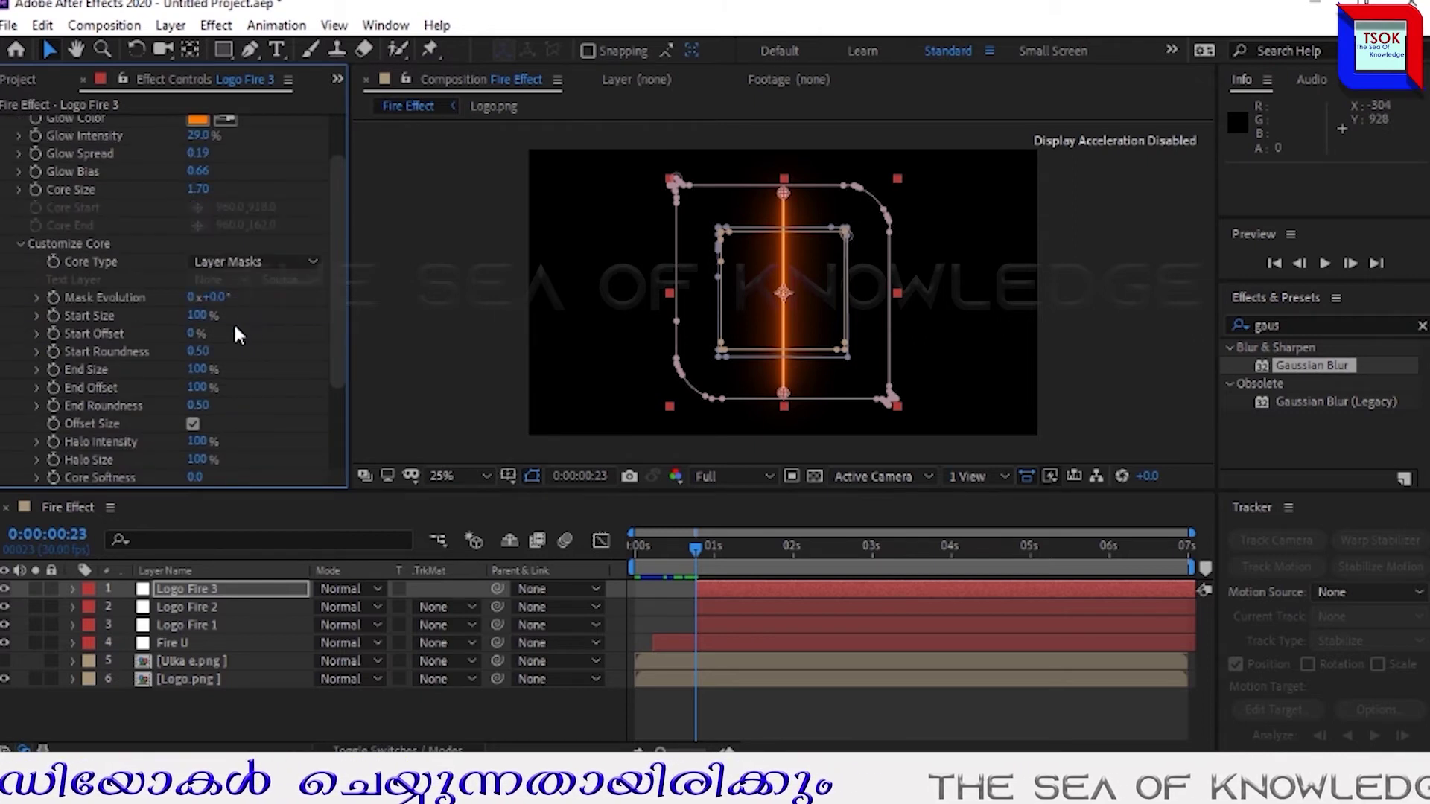
Set the Saber Glow Intensity on Logo Fire 3 to 20%
click(198, 136)
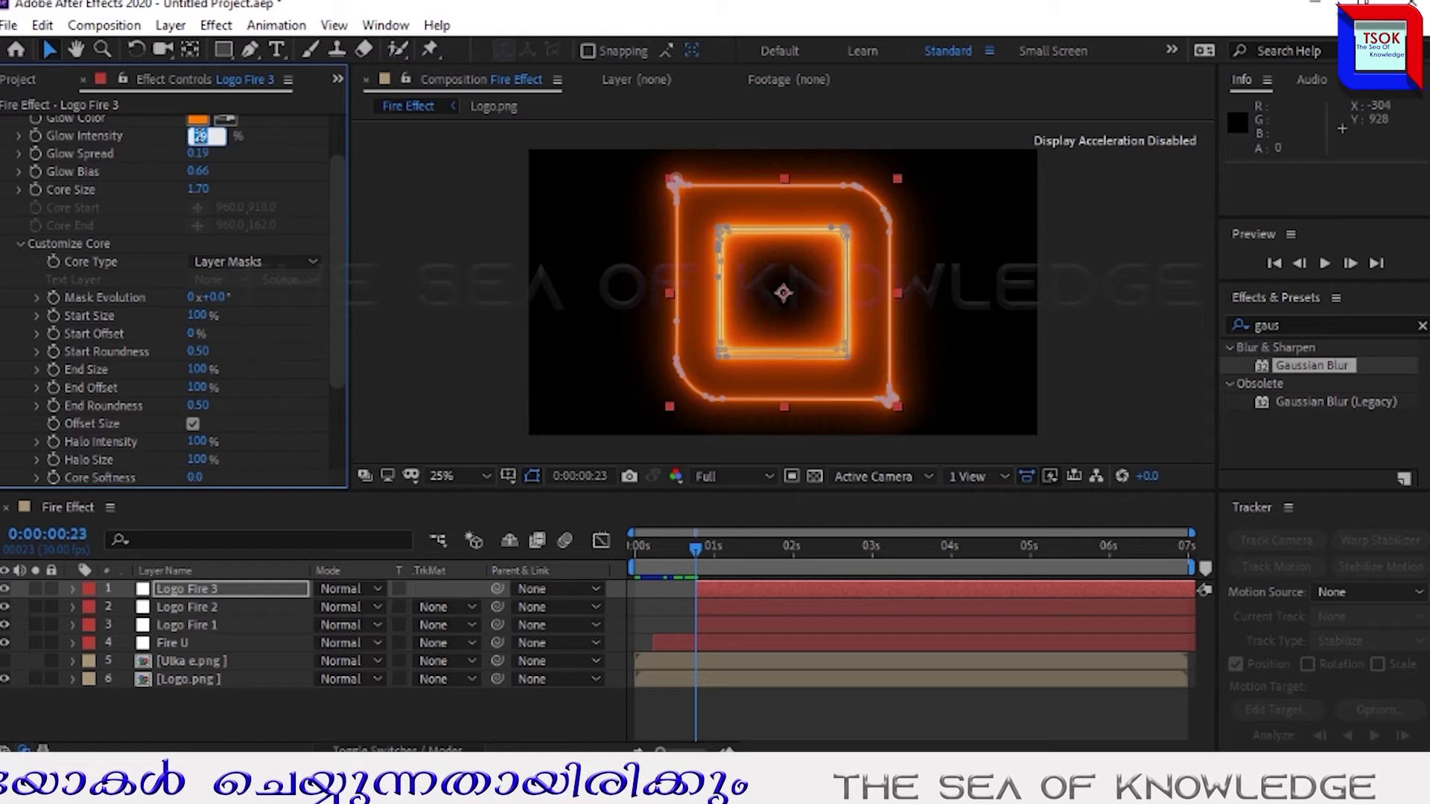
text(20)
key(Return)
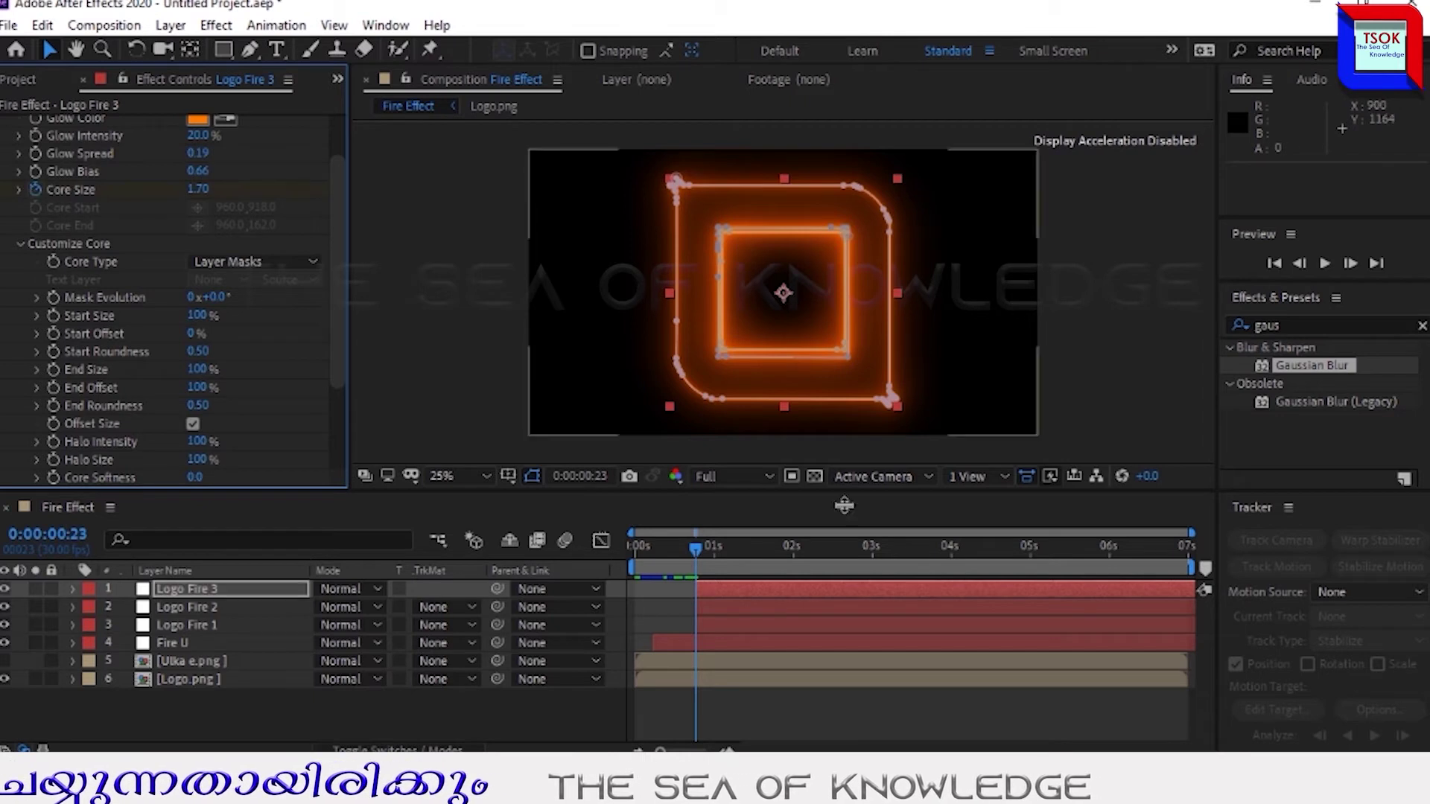
Animate Logo Fire 3's Saber Core Size from 1.70 at 0:00:00:23 to 1.50 with the second keyframe placed at 0:00:02:15
drag(696, 548, 905, 566)
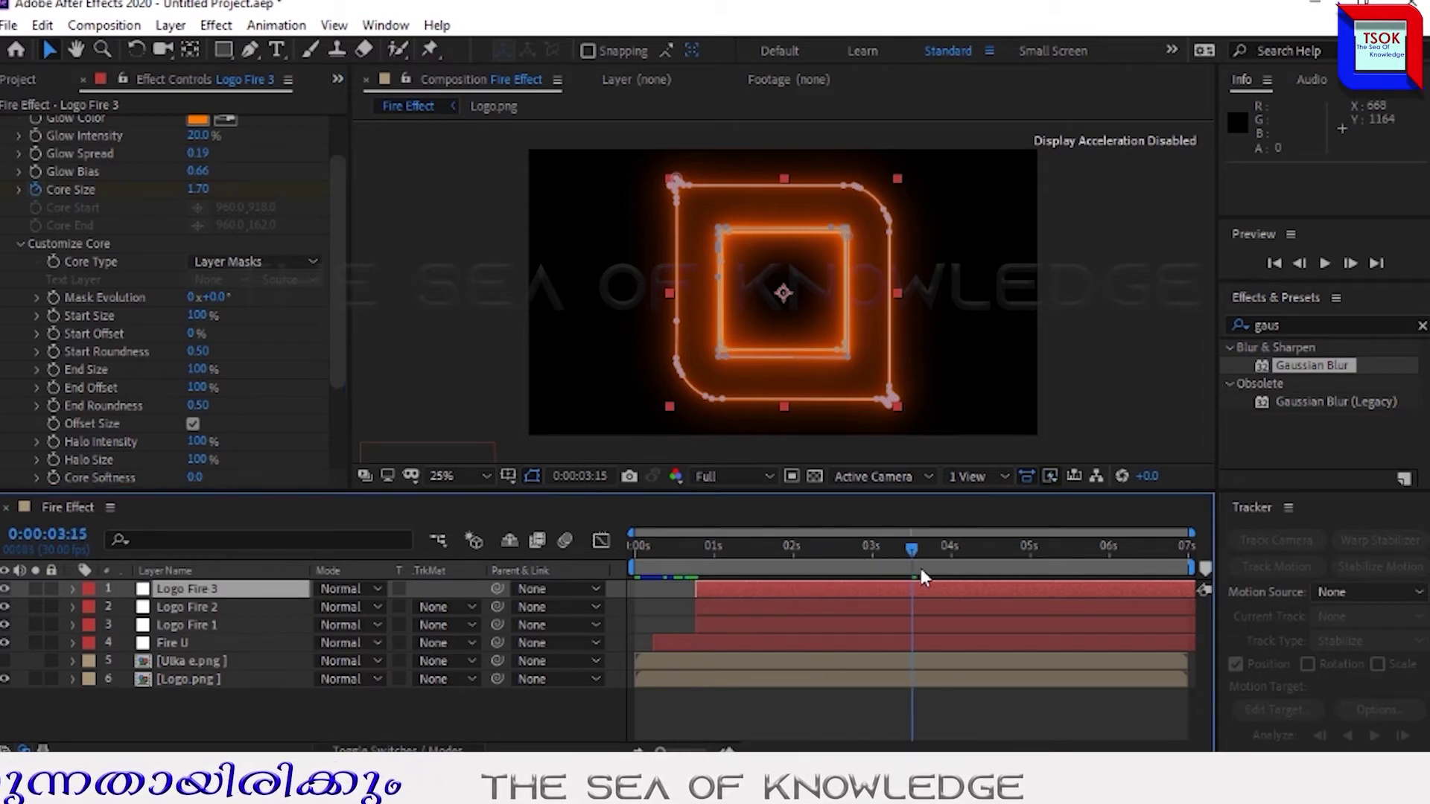
click(197, 189)
text(1.5)
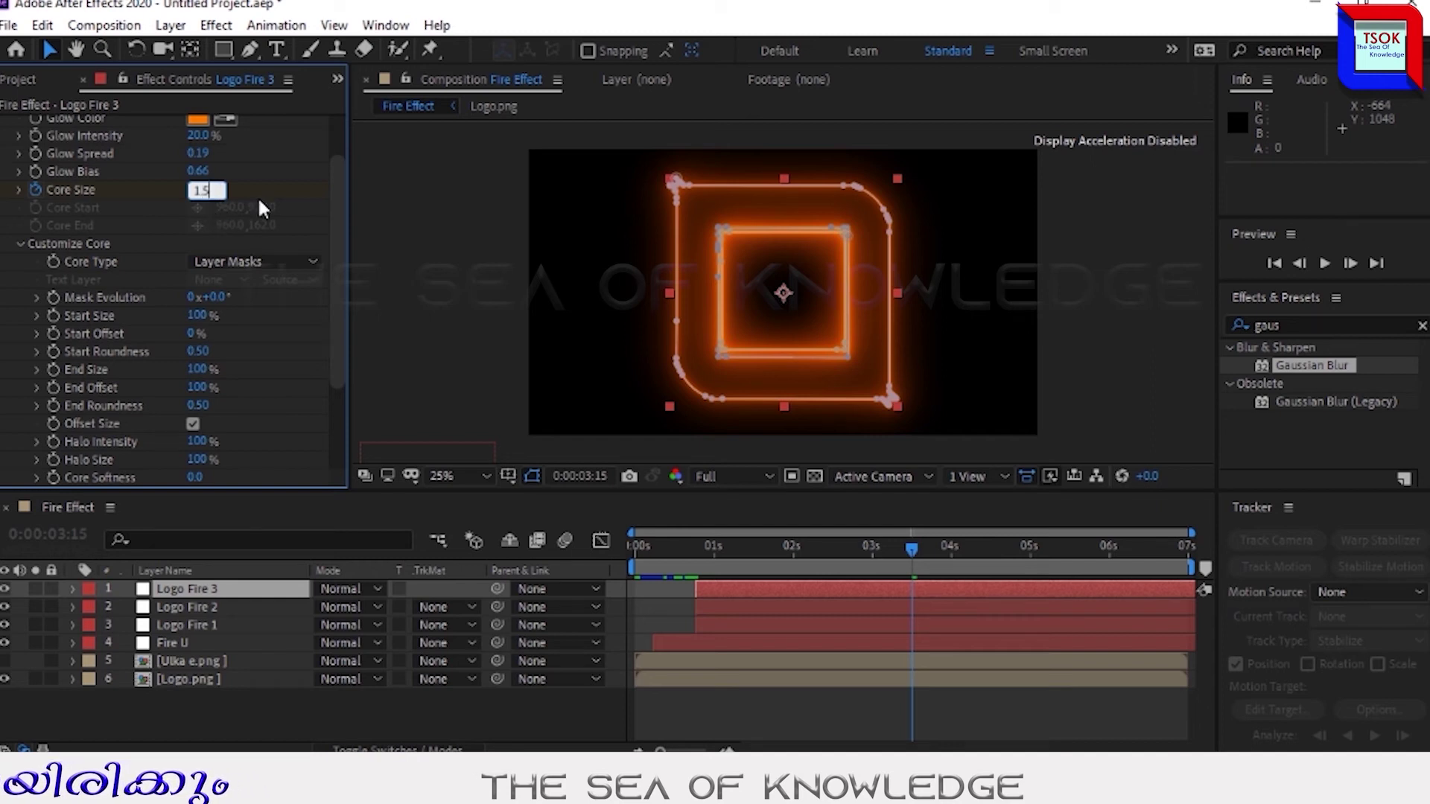
key(Return)
key(u)
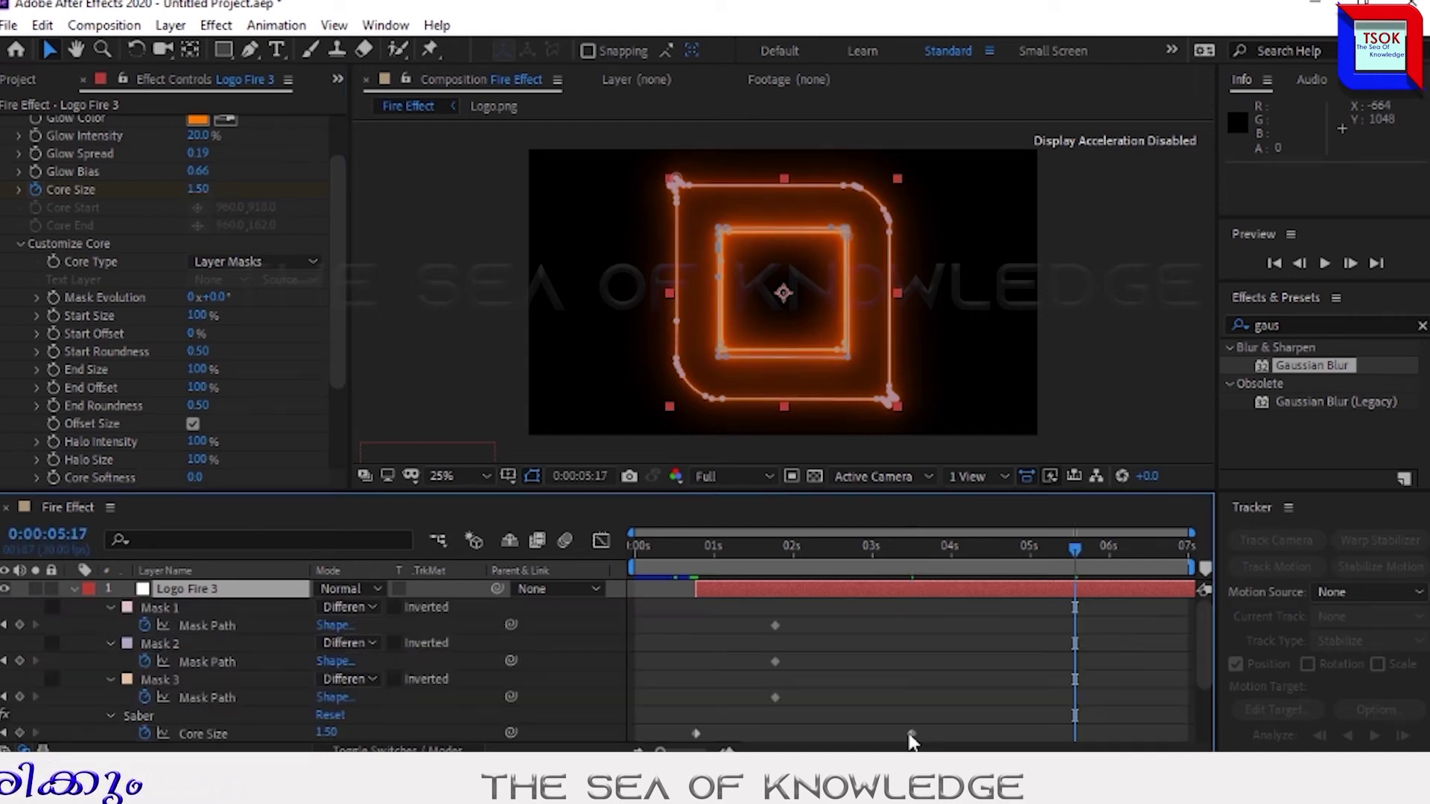
click(836, 550)
drag(912, 734, 832, 733)
click(831, 549)
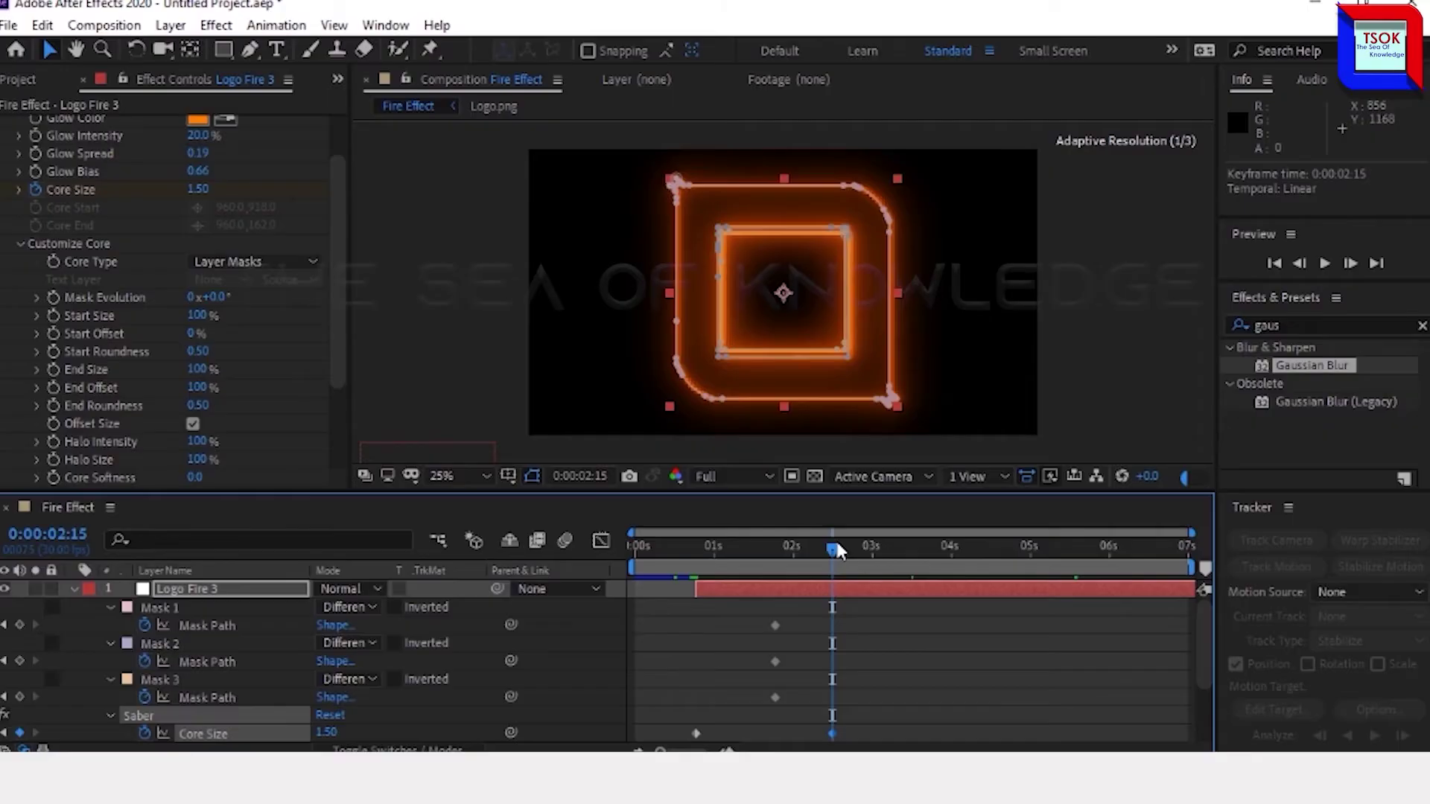
Keyframe Logo Fire 3's Core Size at 3.00 on 0:00:05:00 and at 0 on 0:00:06:29
drag(961, 563, 1030, 551)
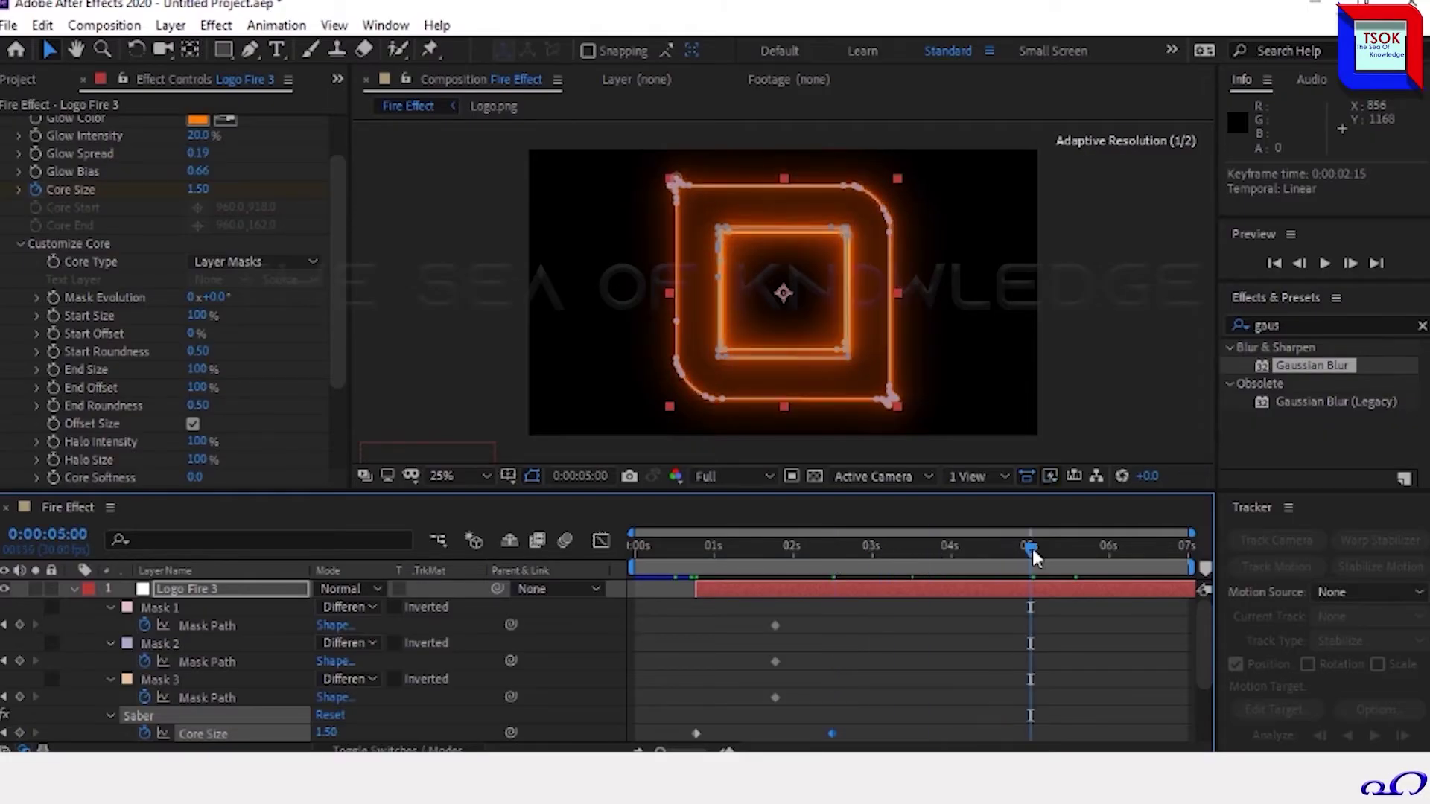
click(197, 190)
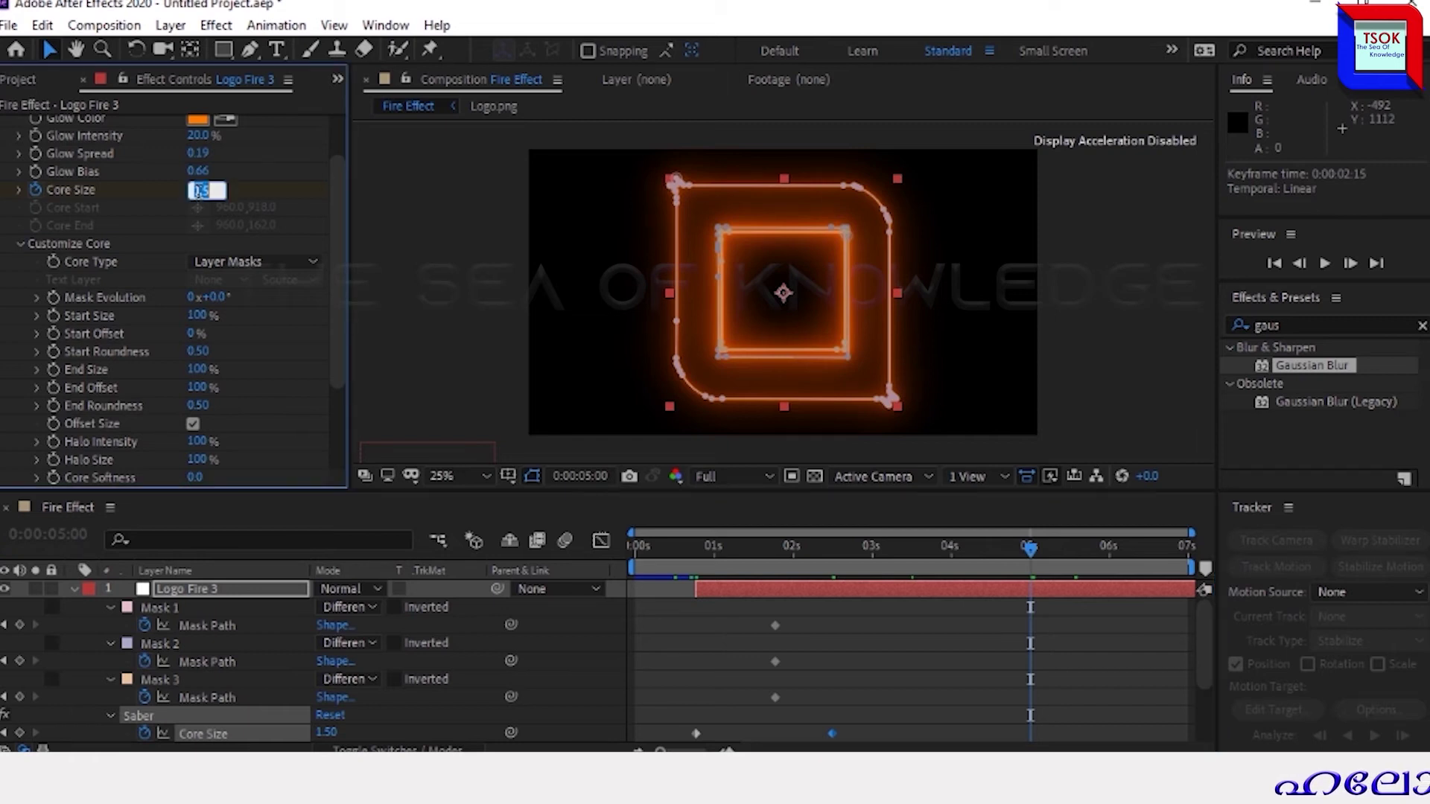
click(1079, 668)
drag(1043, 548, 1191, 547)
click(197, 190)
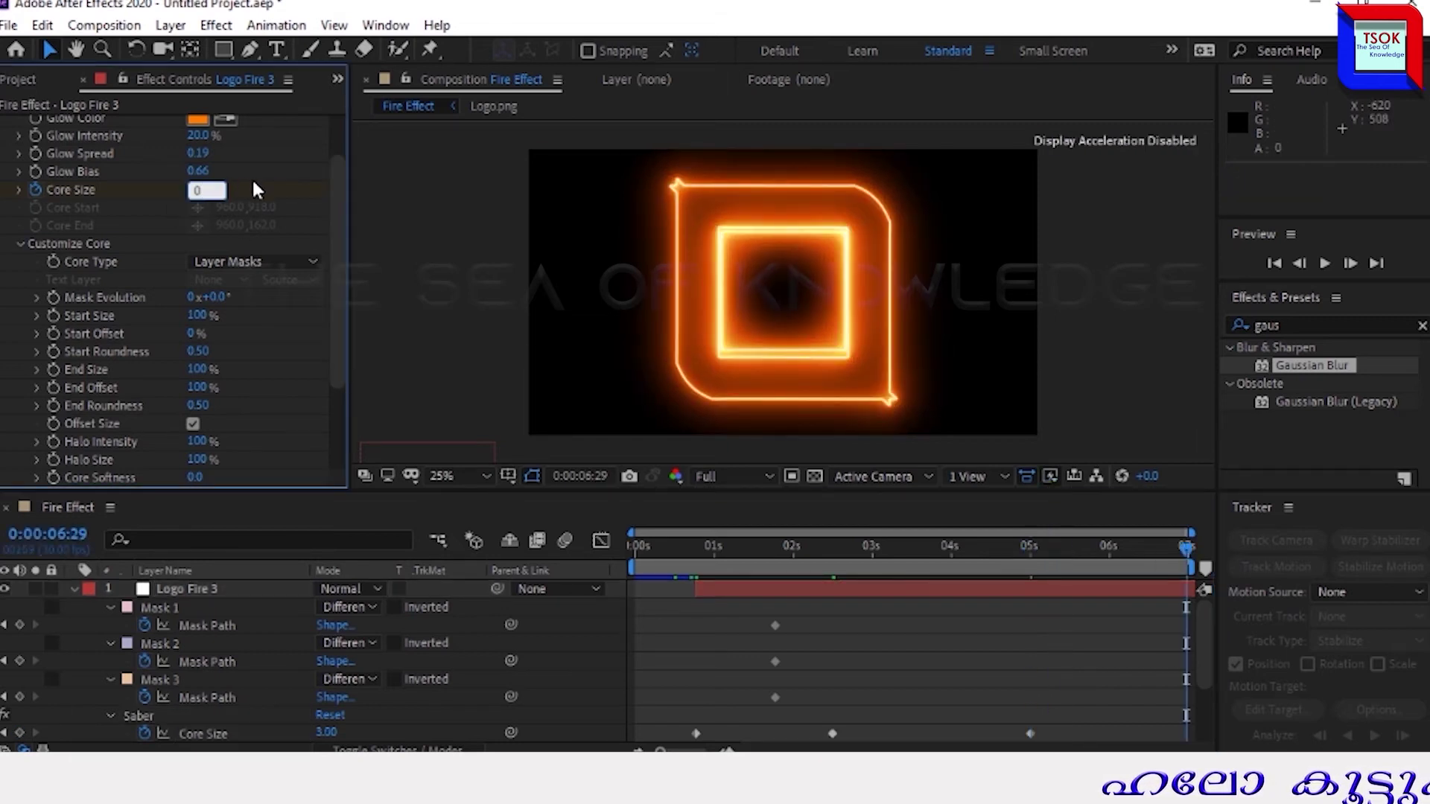
text(0)
key(Return)
Apply Easy Ease to the final Core Size keyframe on Logo Fire 3 and collapse the layer's keyframed properties
right_click(1186, 734)
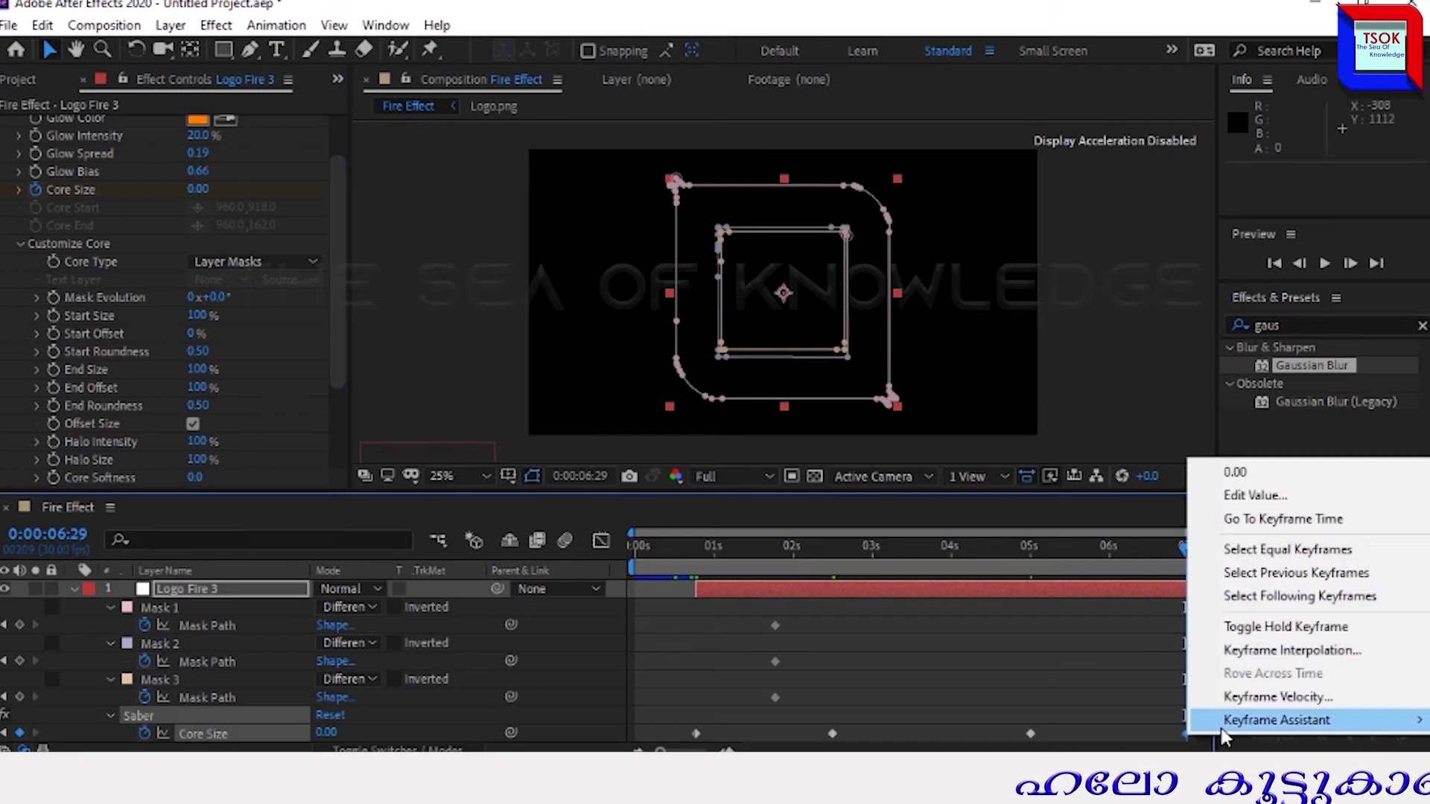
mouse_move(1277, 720)
click(921, 586)
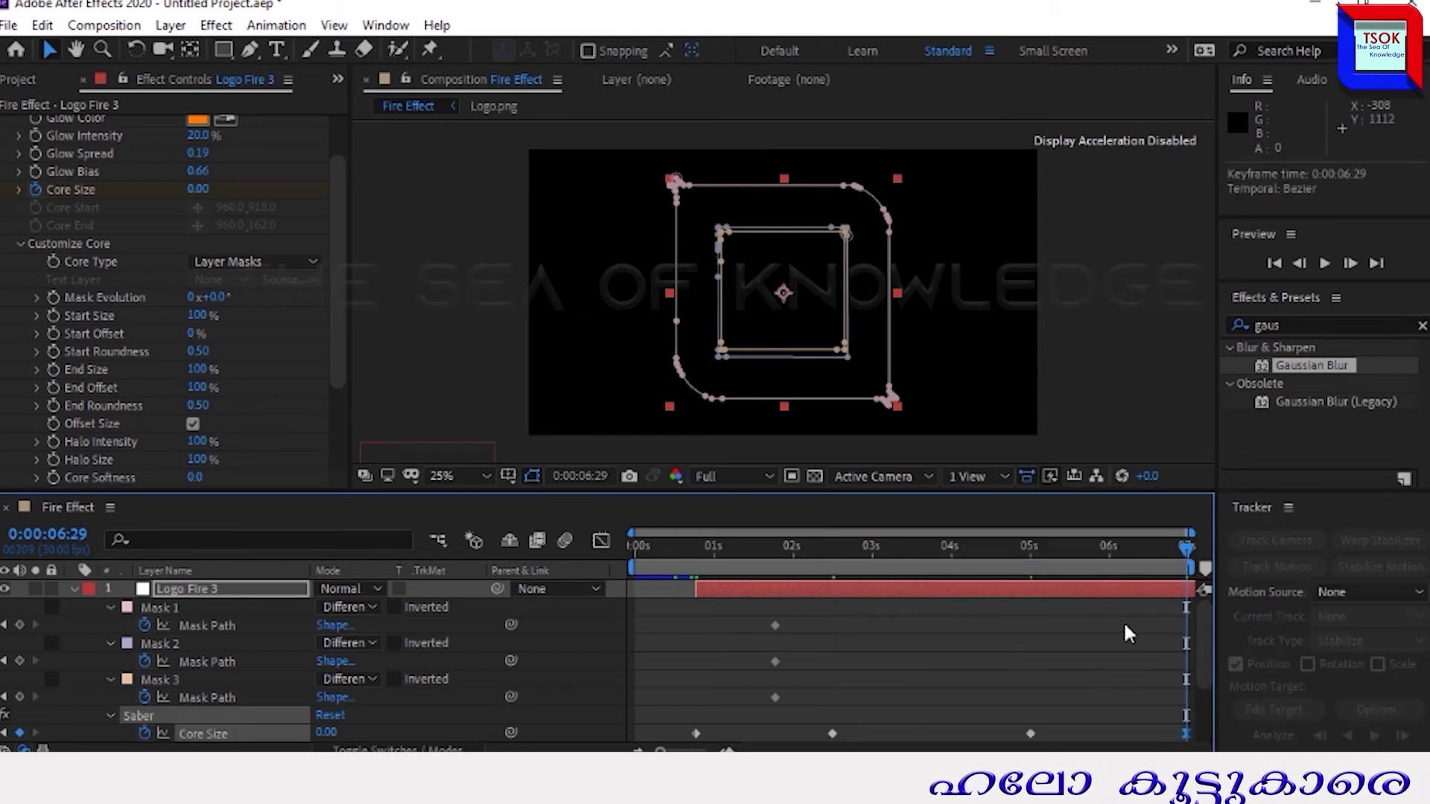
key(u)
Shift Logo Fire 3 to start at 0:00:00:19 and set its Saber Composite Settings to Transparent
drag(698, 588, 669, 592)
scroll(341, 368, down, 5)
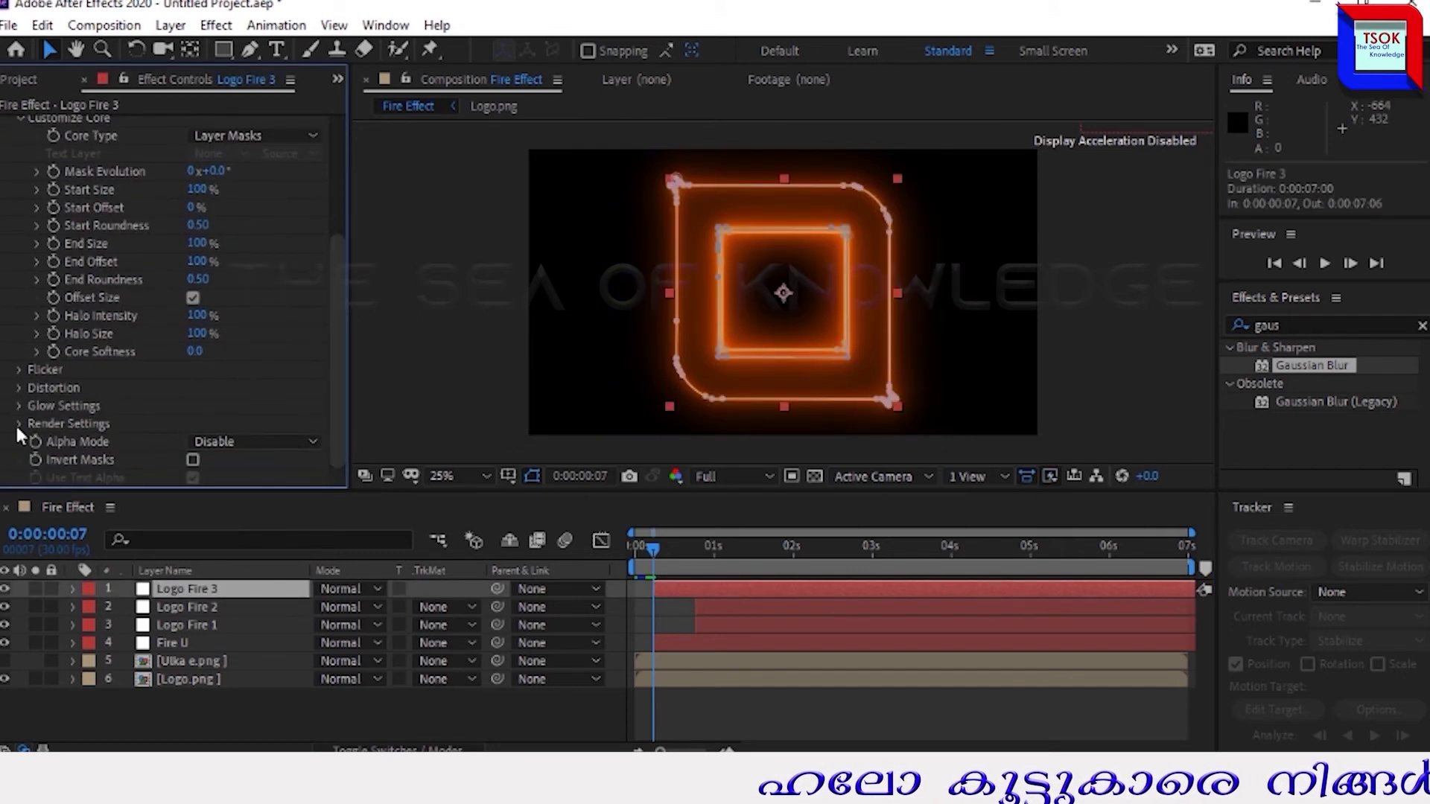
click(19, 423)
scroll(47, 423, down, 3)
click(253, 477)
click(259, 501)
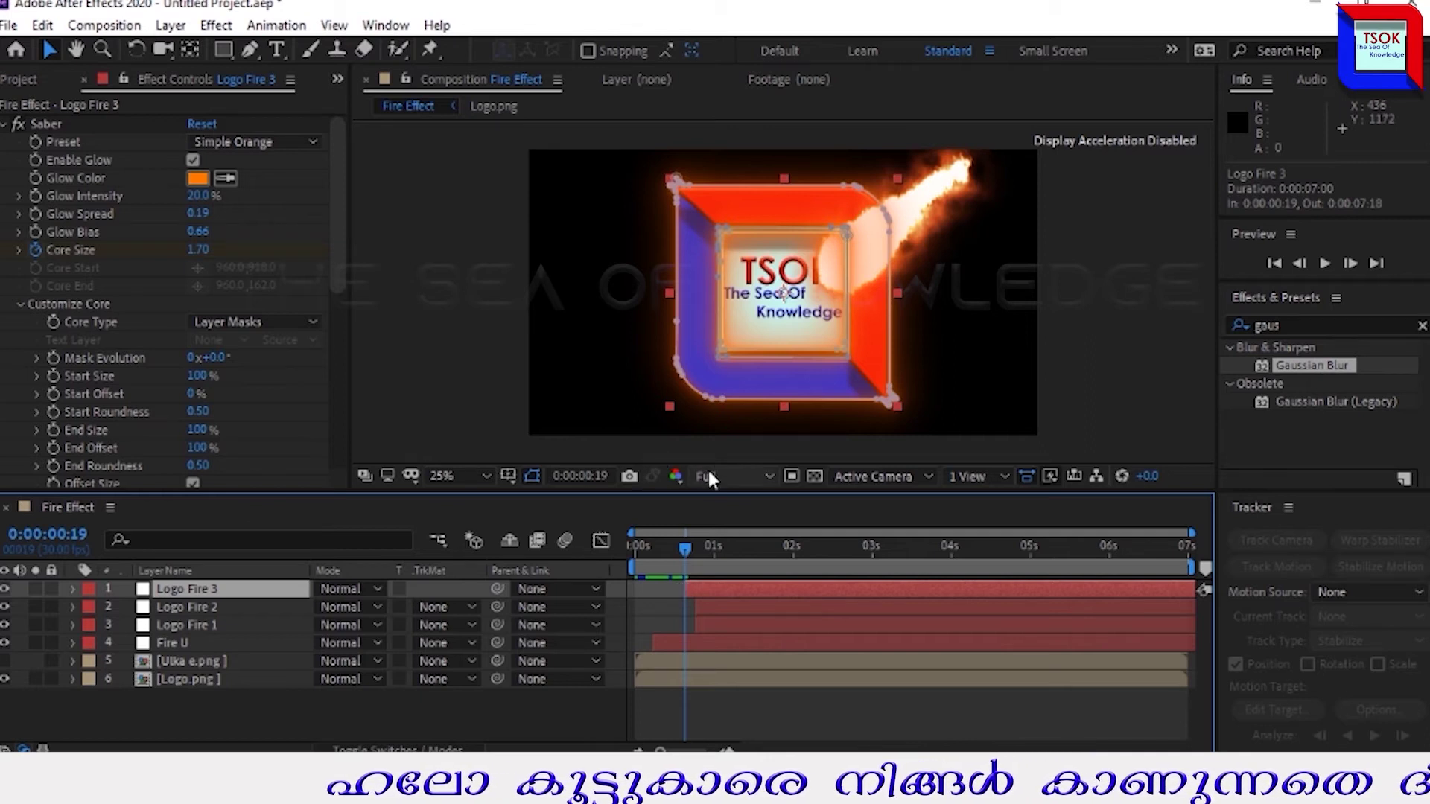
Set the Saber End Size on Logo Fire 3 to 150%
click(197, 432)
text(15)
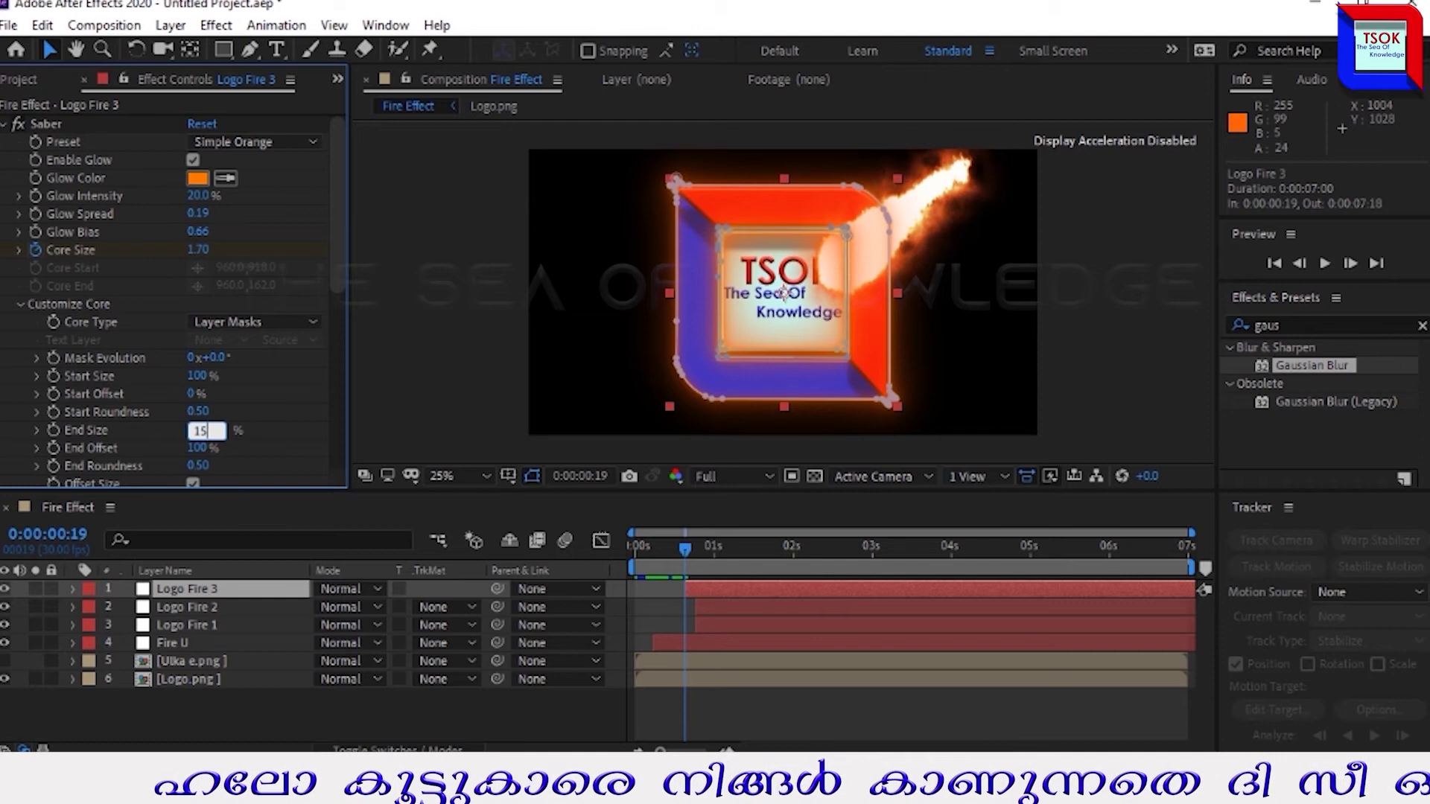
text(0)
key(Return)
Animate Logo Fire 3's Mask Evolution from 0 at 0:00:00:19 to -2 revolutions at 0:00:06:29
click(50, 356)
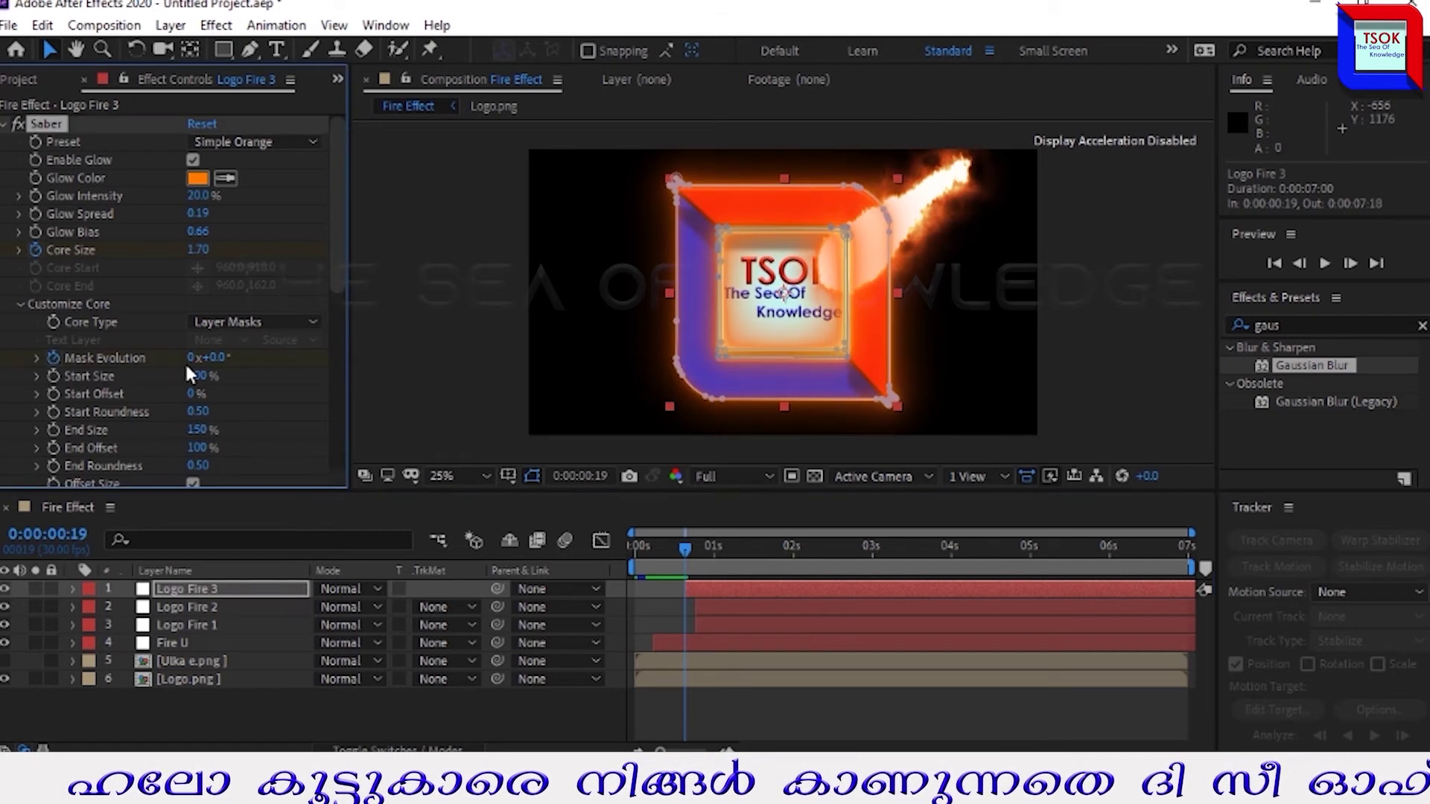
drag(685, 549, 1221, 593)
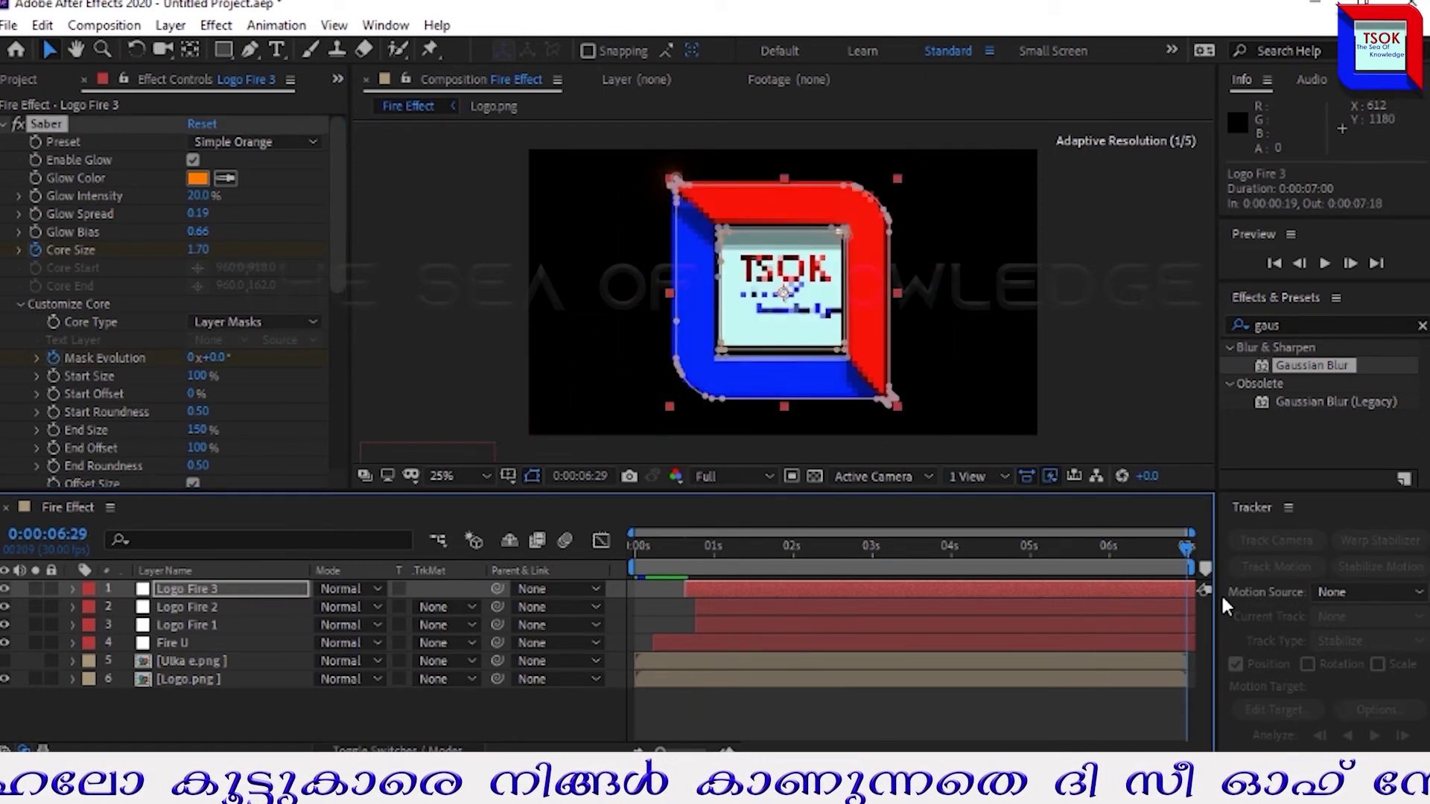
click(192, 357)
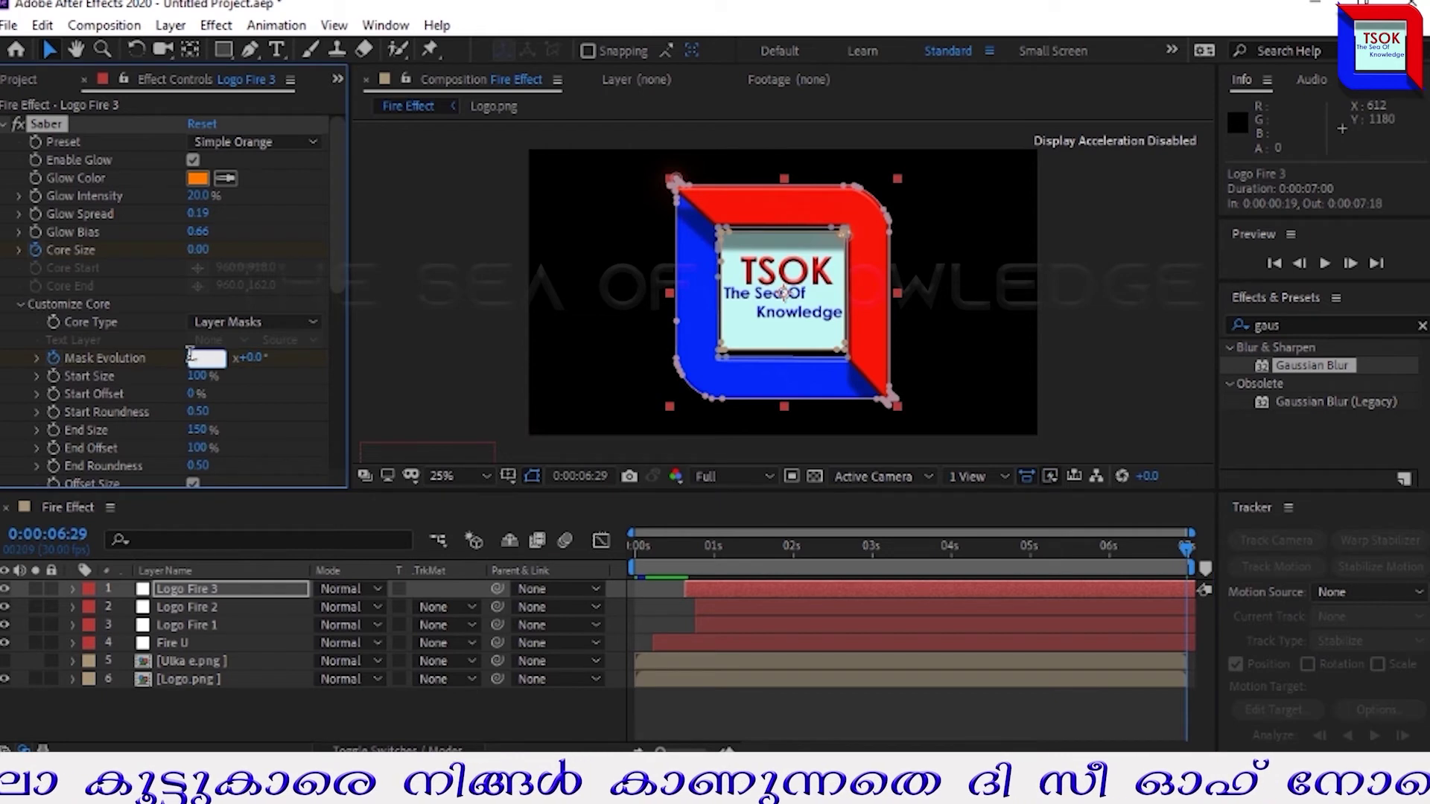
click(687, 550)
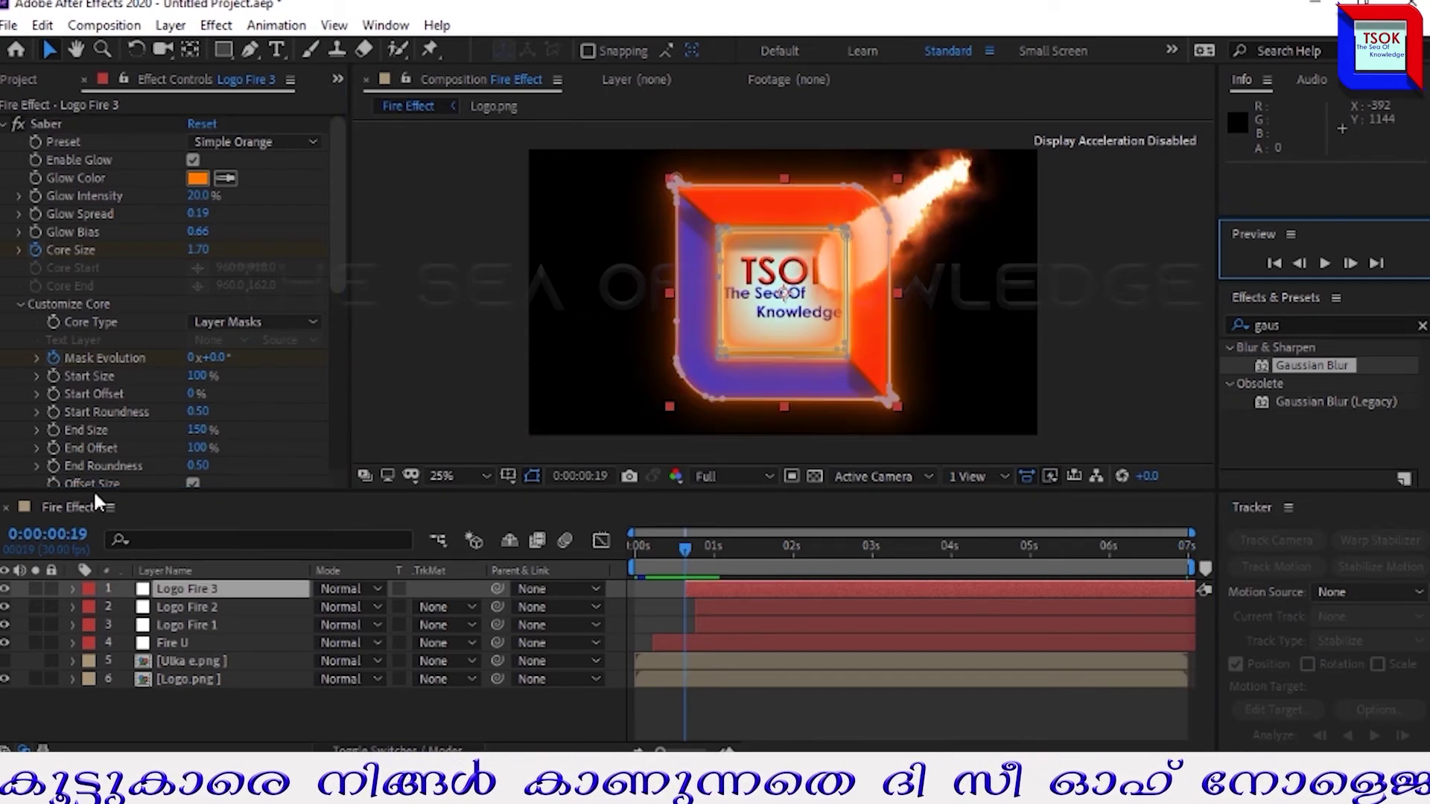
Animate Logo Fire 3's End Offset from 100% at 0:00:05:00 to 0% at 0:00:06:29
click(1030, 555)
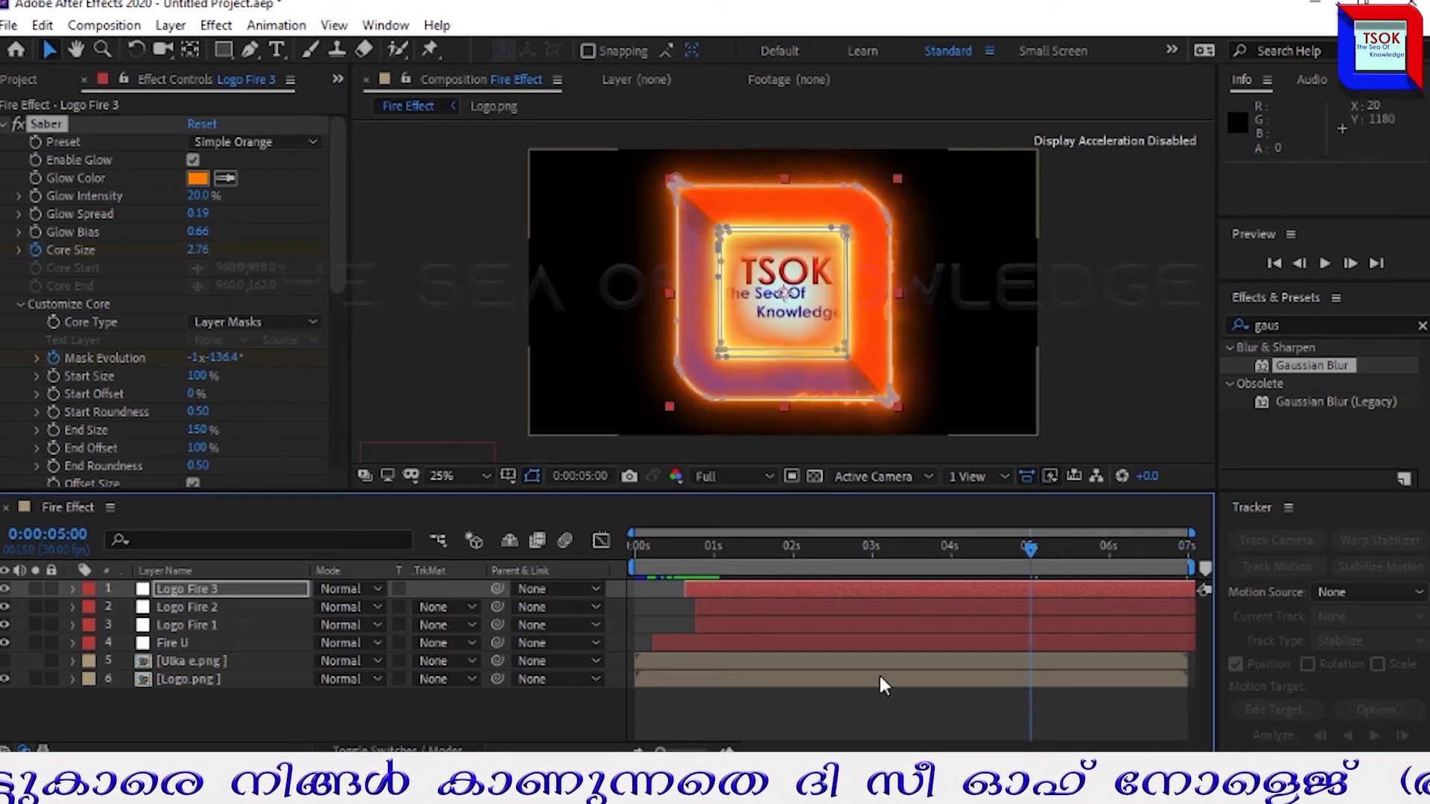
click(1185, 556)
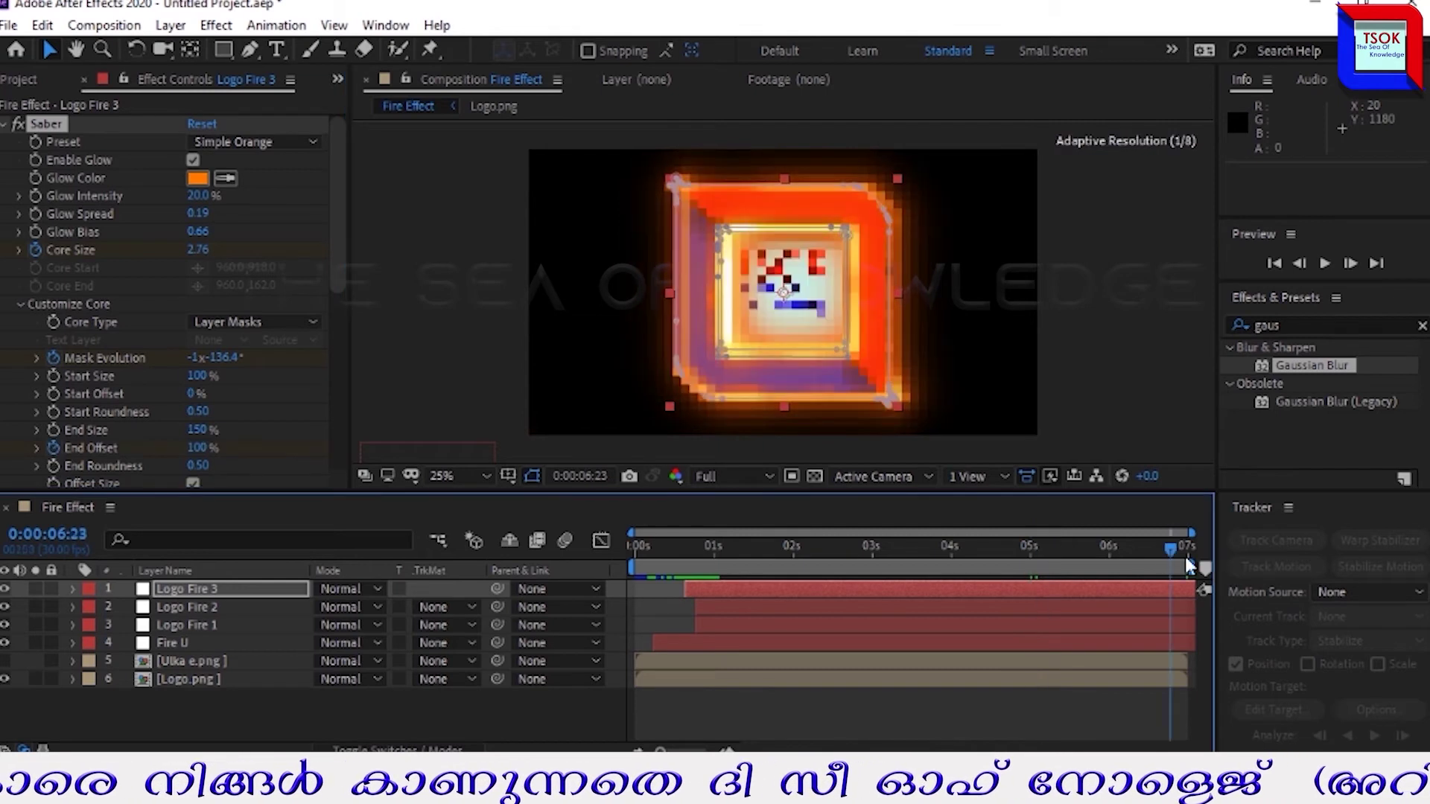
click(197, 448)
text(0)
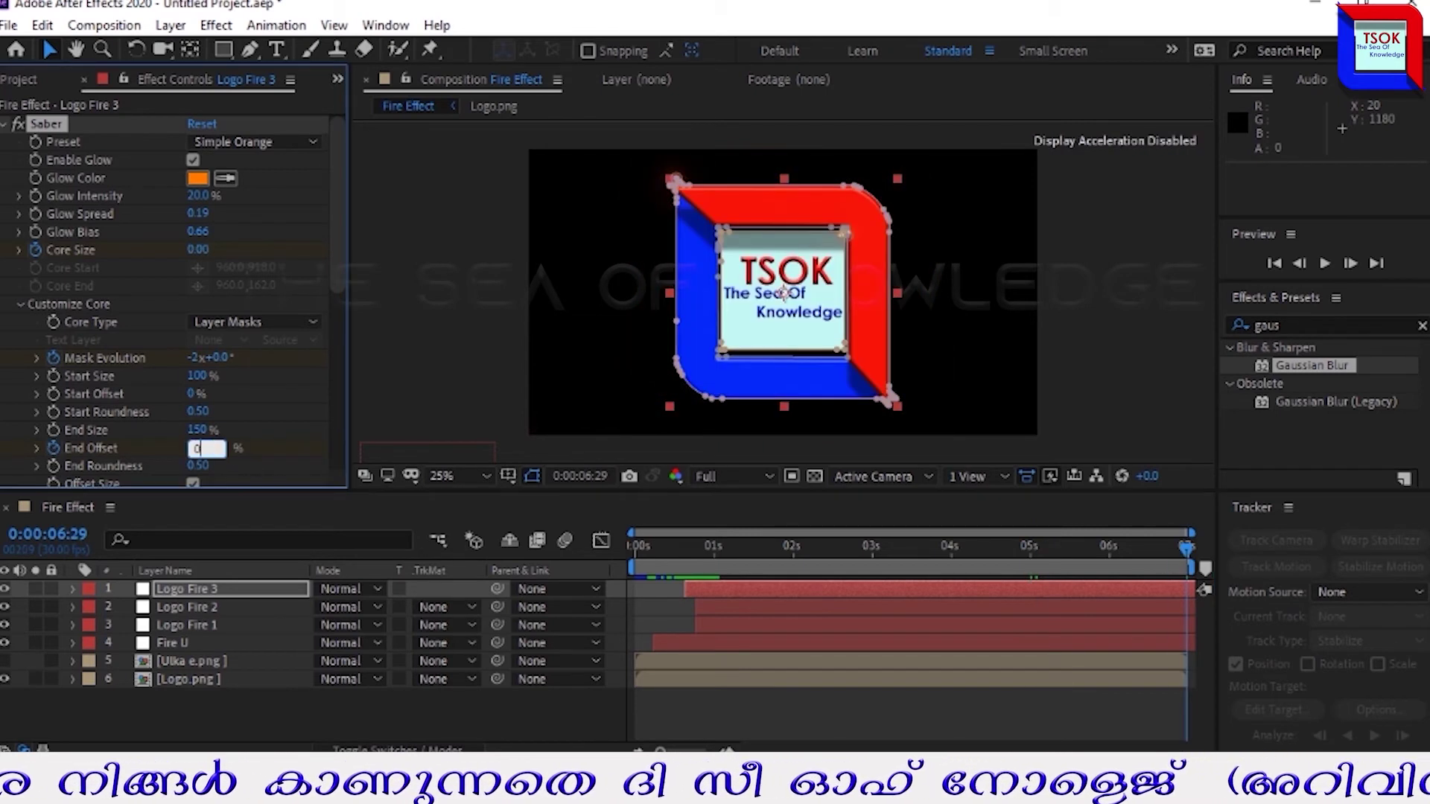
click(1017, 637)
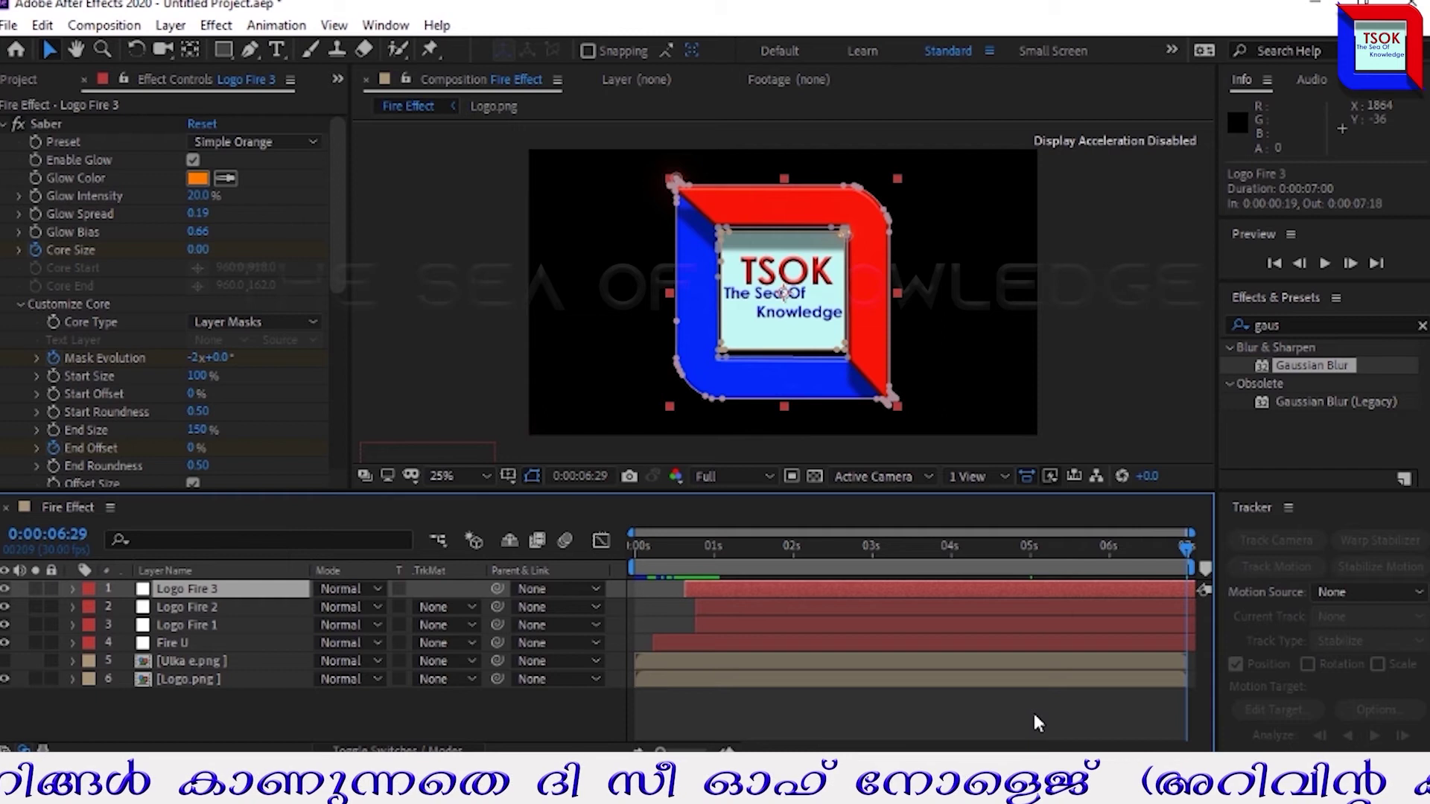
Apply Easy Ease to the End Offset keyframe at 0:00:06:29 on Logo Fire 3
key(u)
right_click(1187, 709)
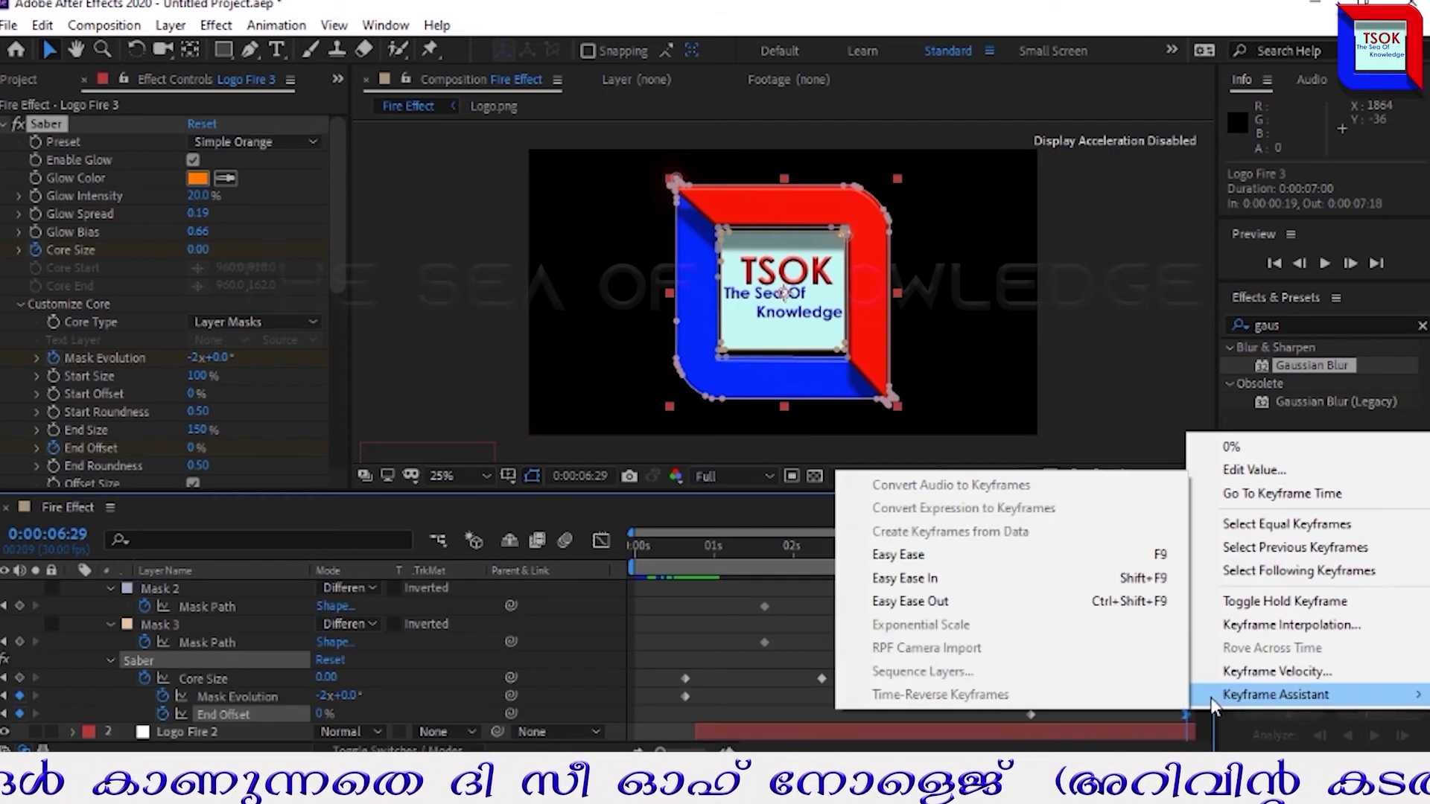
click(1080, 555)
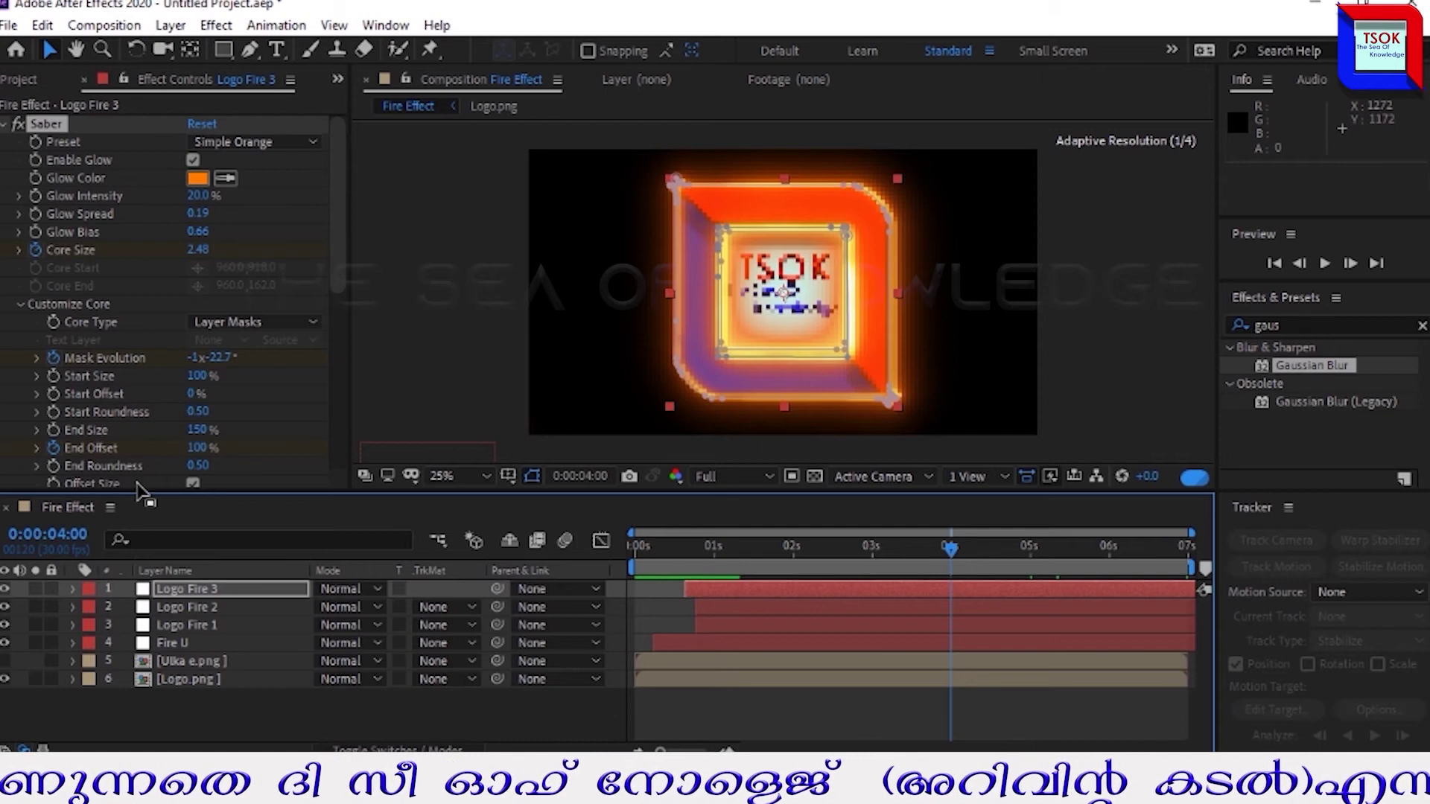
click(54, 393)
drag(1058, 553, 874, 565)
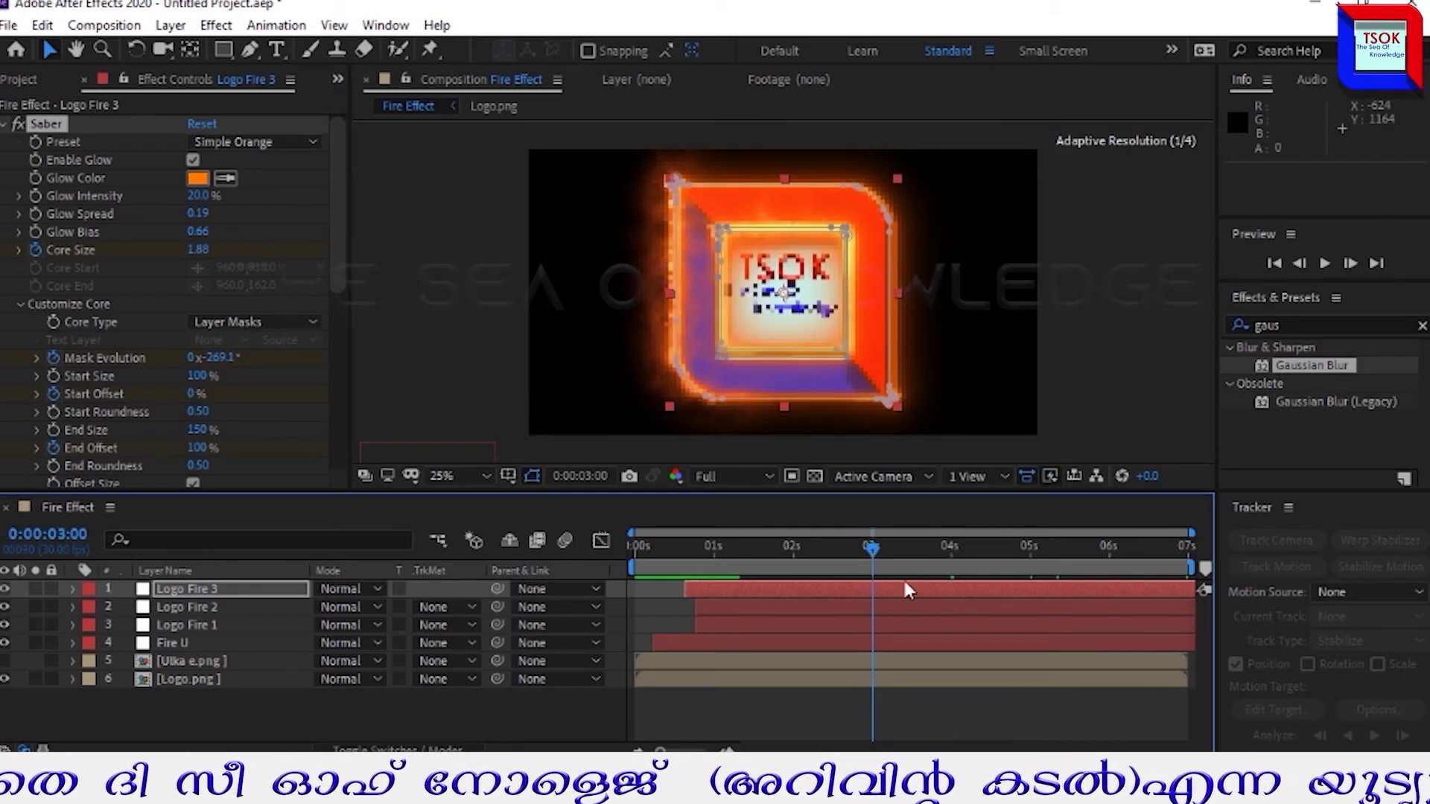
drag(192, 393, 238, 394)
key(ctrl+z)
click(875, 557)
drag(875, 554, 1115, 574)
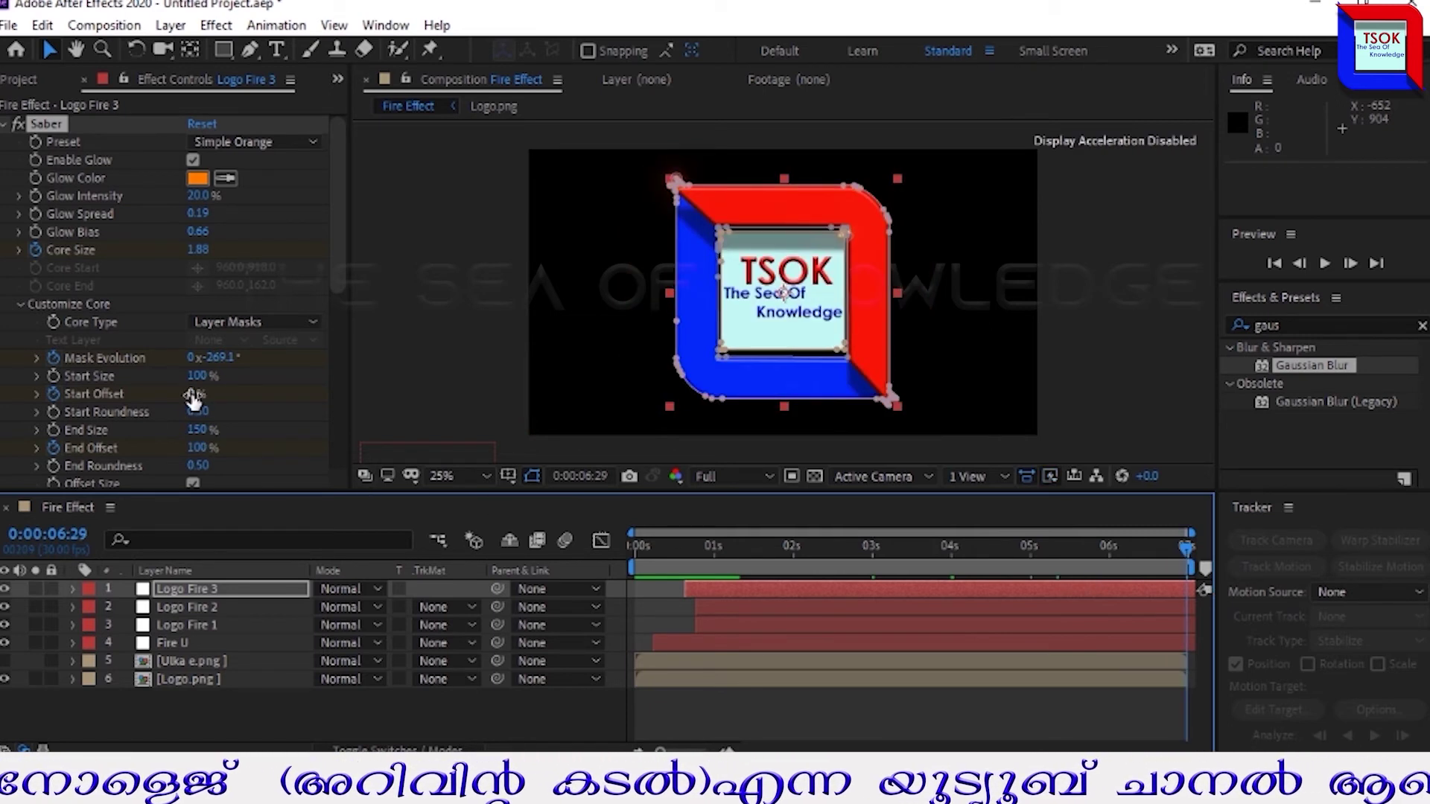
Animate Logo Fire 3's Start Offset from 100% at 0:00:00:19 to 0% at 0:00:03:00
key(i)
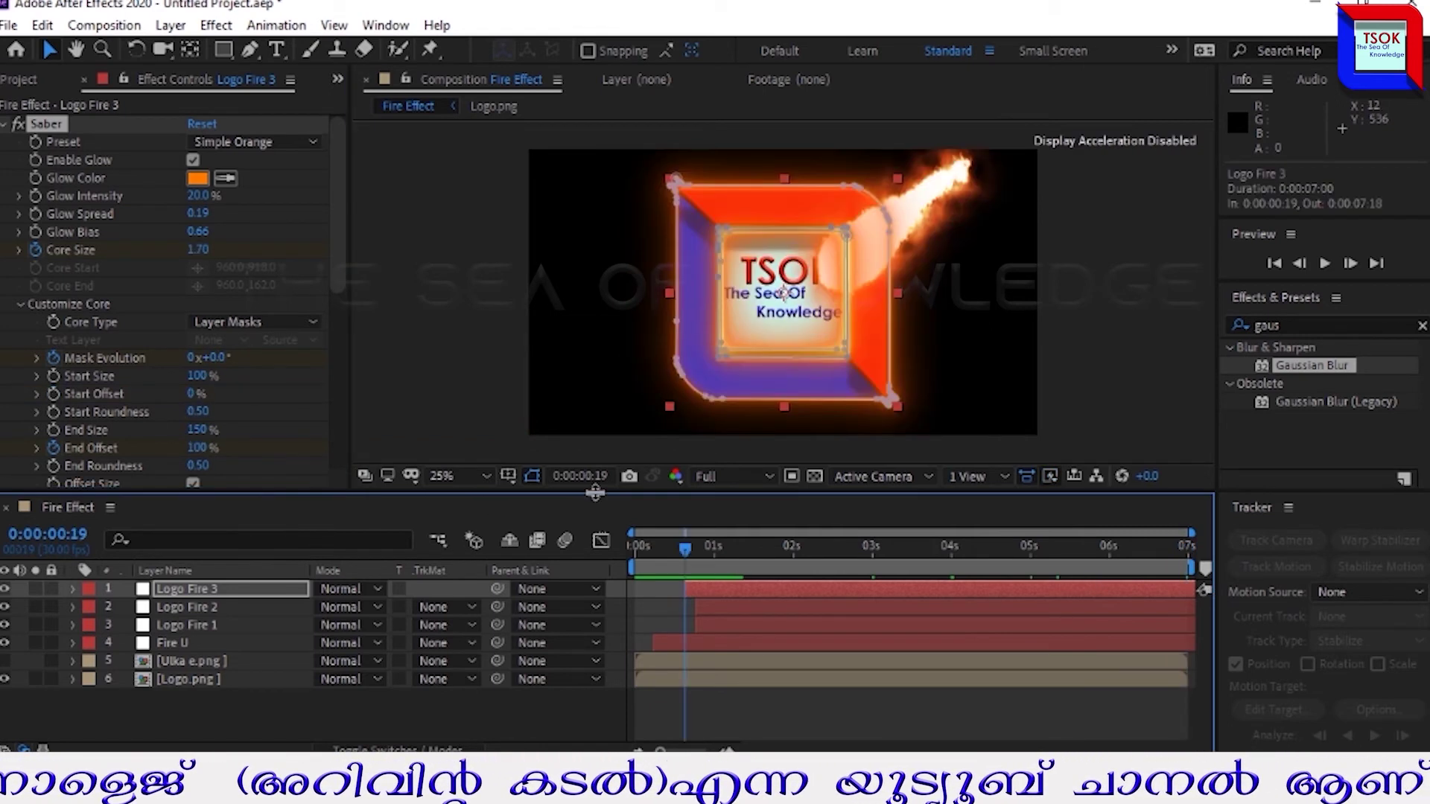
click(55, 394)
key(space)
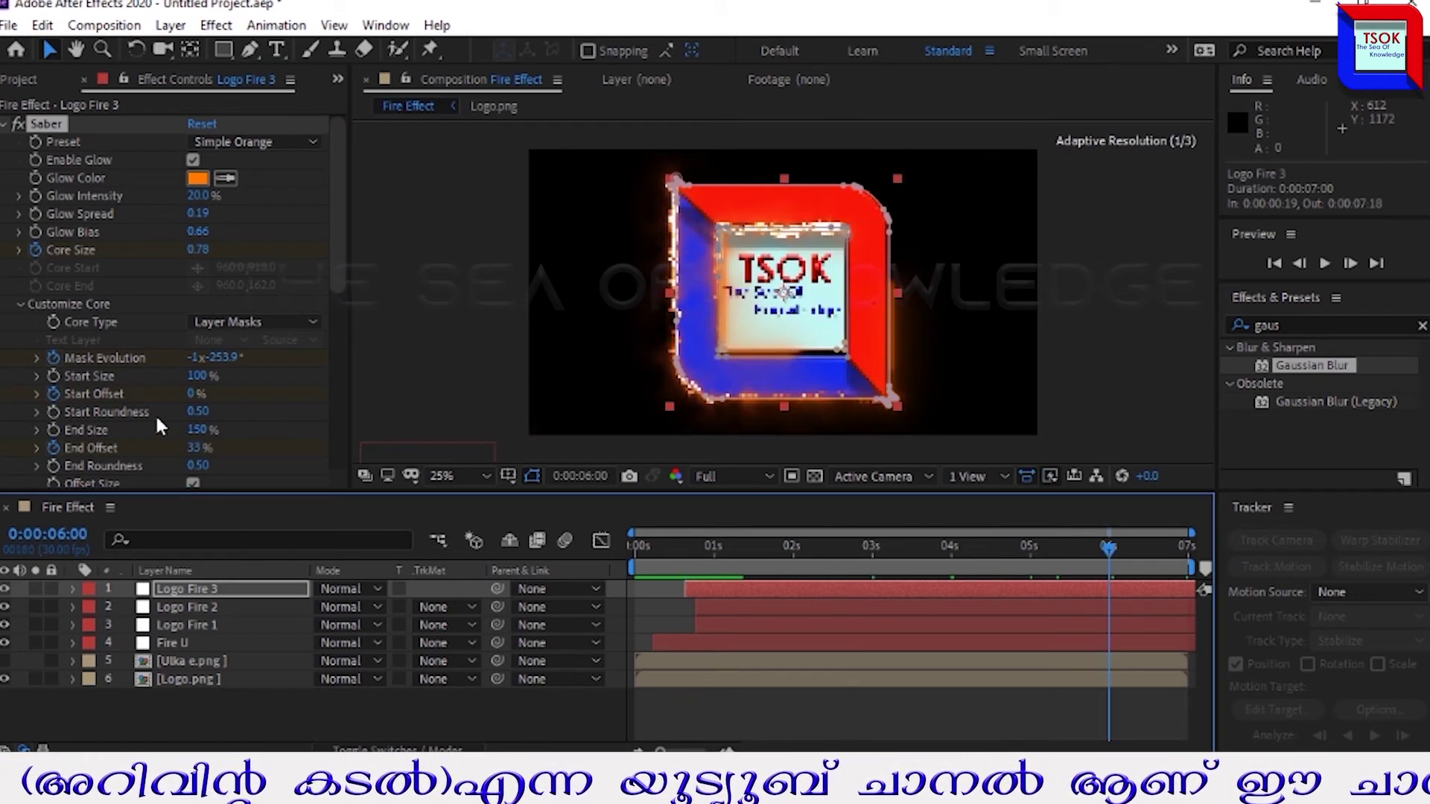
key(i)
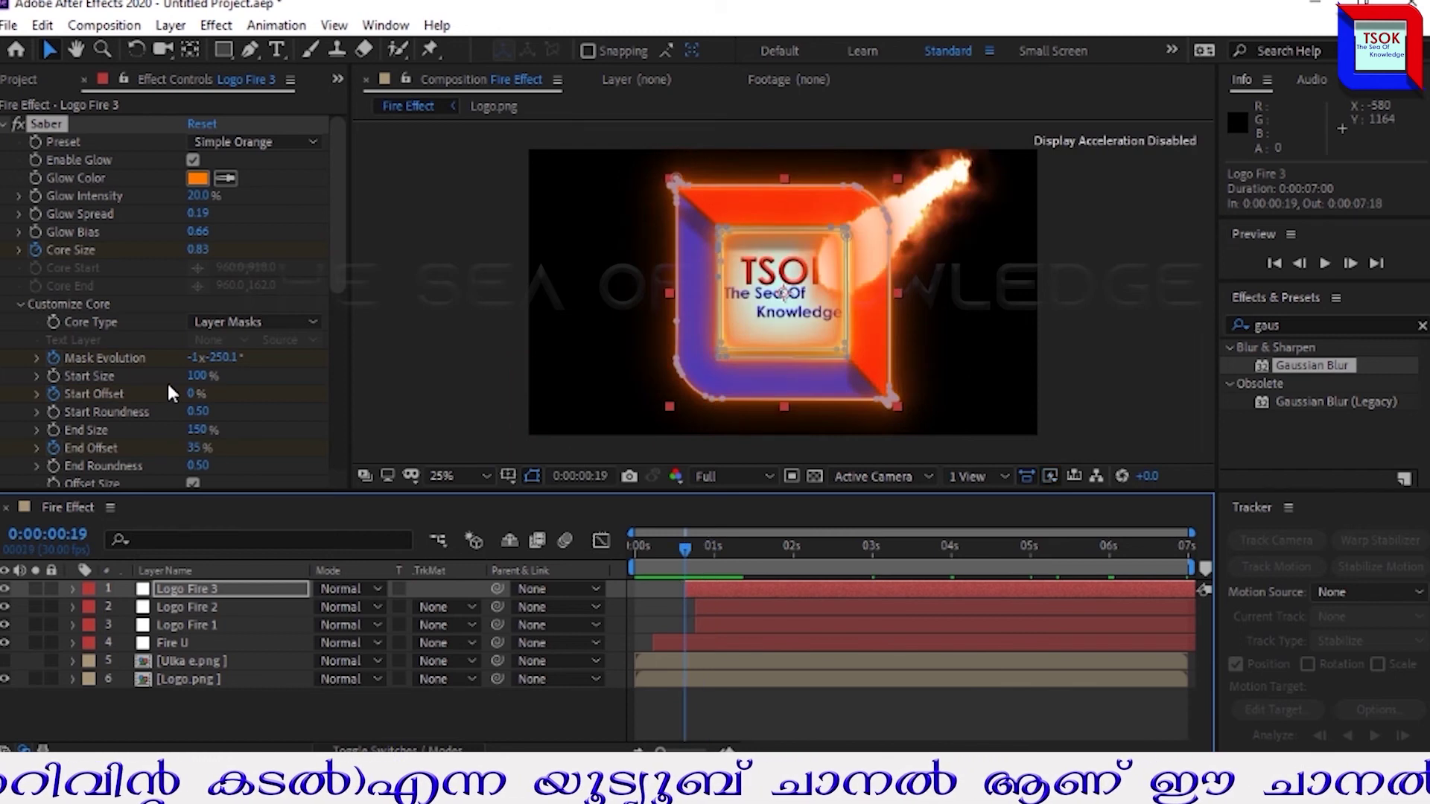
drag(198, 402, 1017, 548)
drag(712, 542, 867, 540)
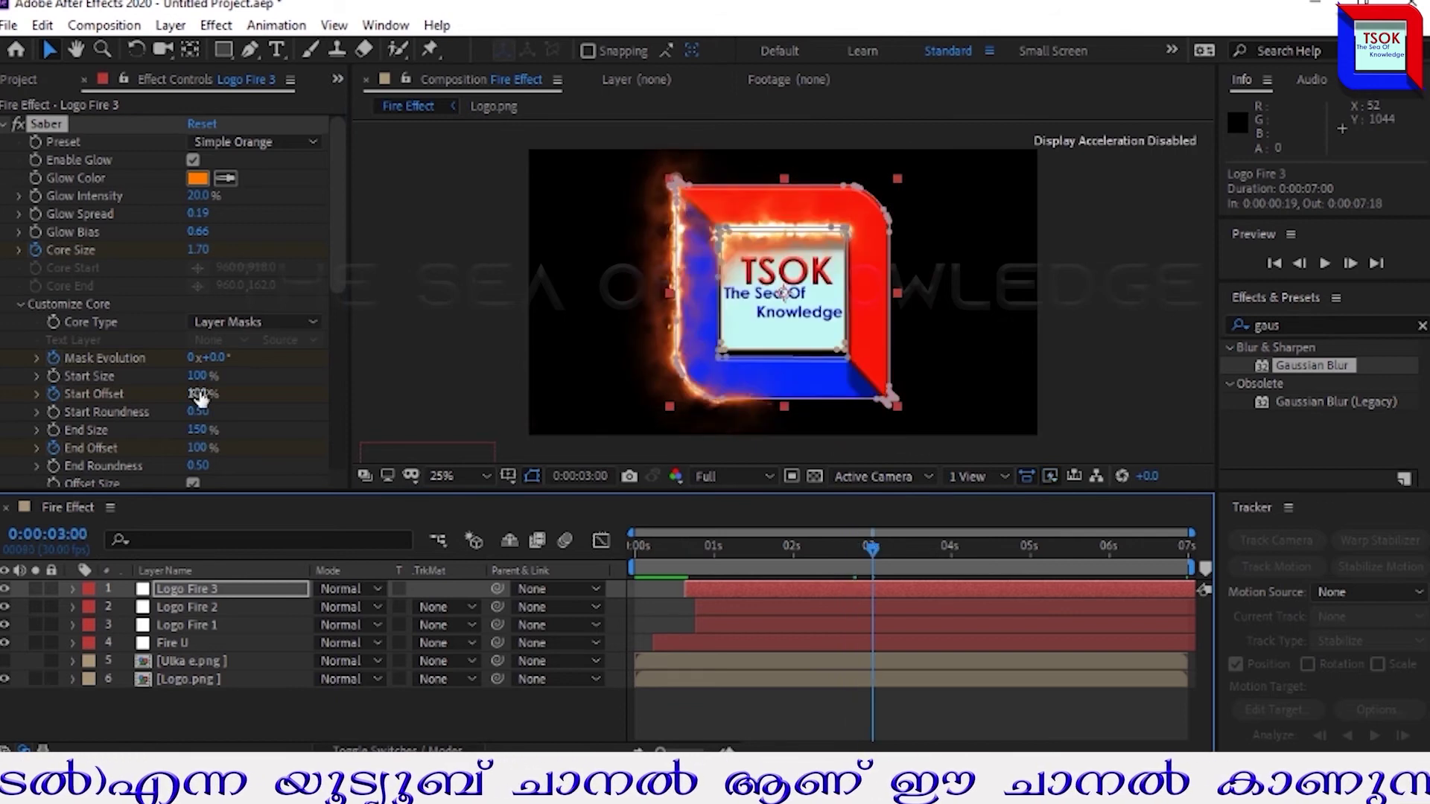
mouse_move(872, 544)
mouse_down()
mouse_move(936, 540)
mouse_move(882, 565)
mouse_up()
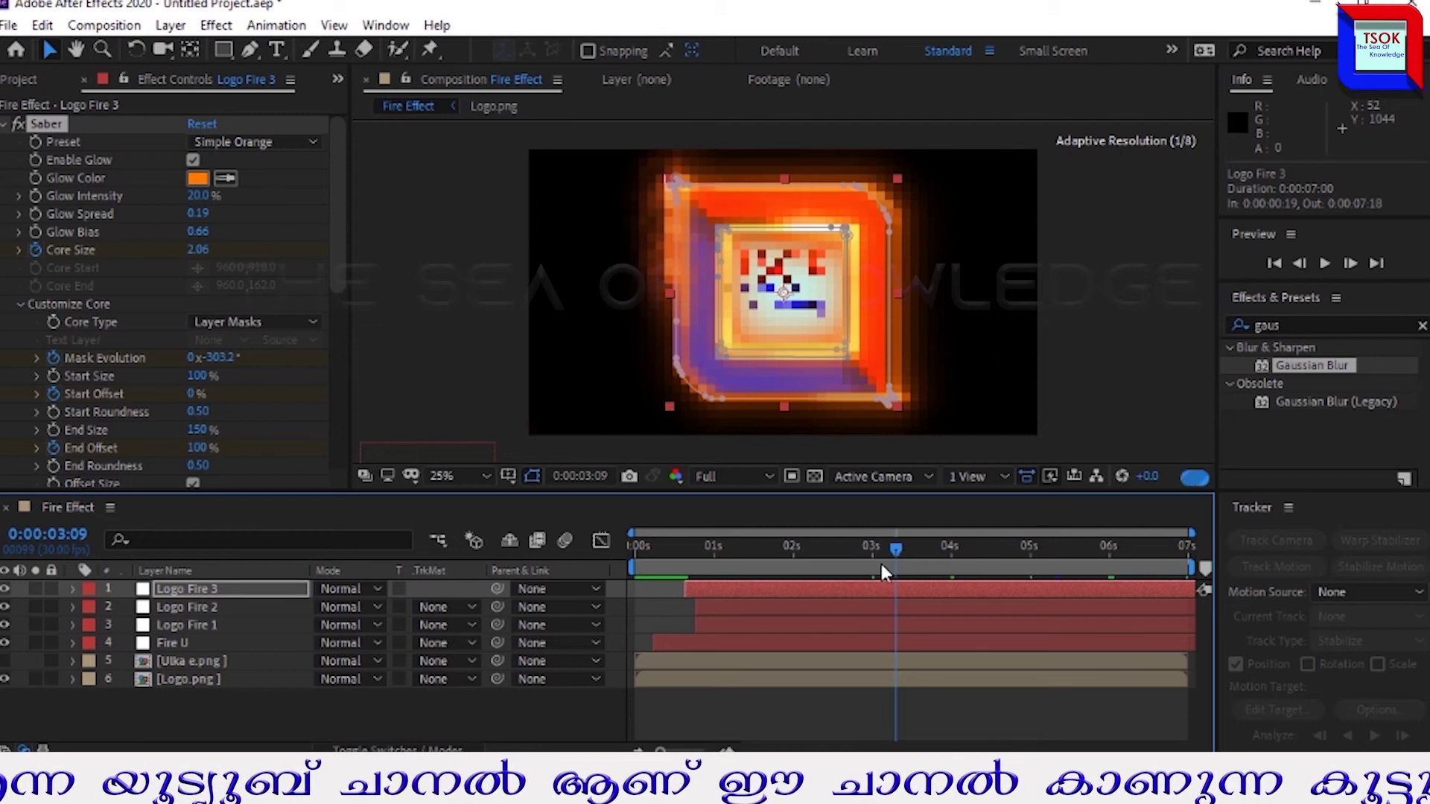
Apply Easy Ease to the Start Offset keyframe at 0:00:03:00 and preview the animation from the beginning
key(u)
right_click(869, 722)
mouse_move(927, 715)
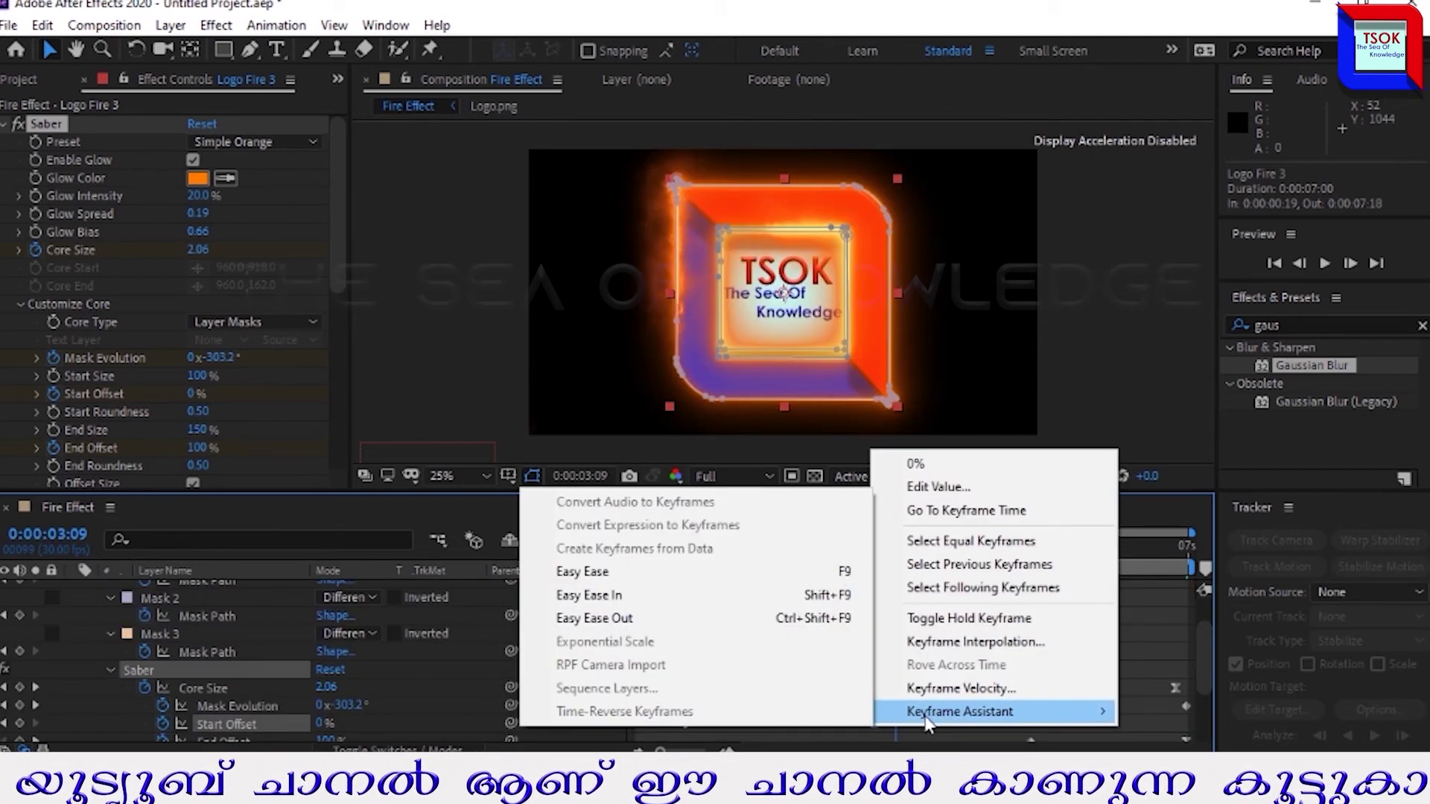
click(573, 572)
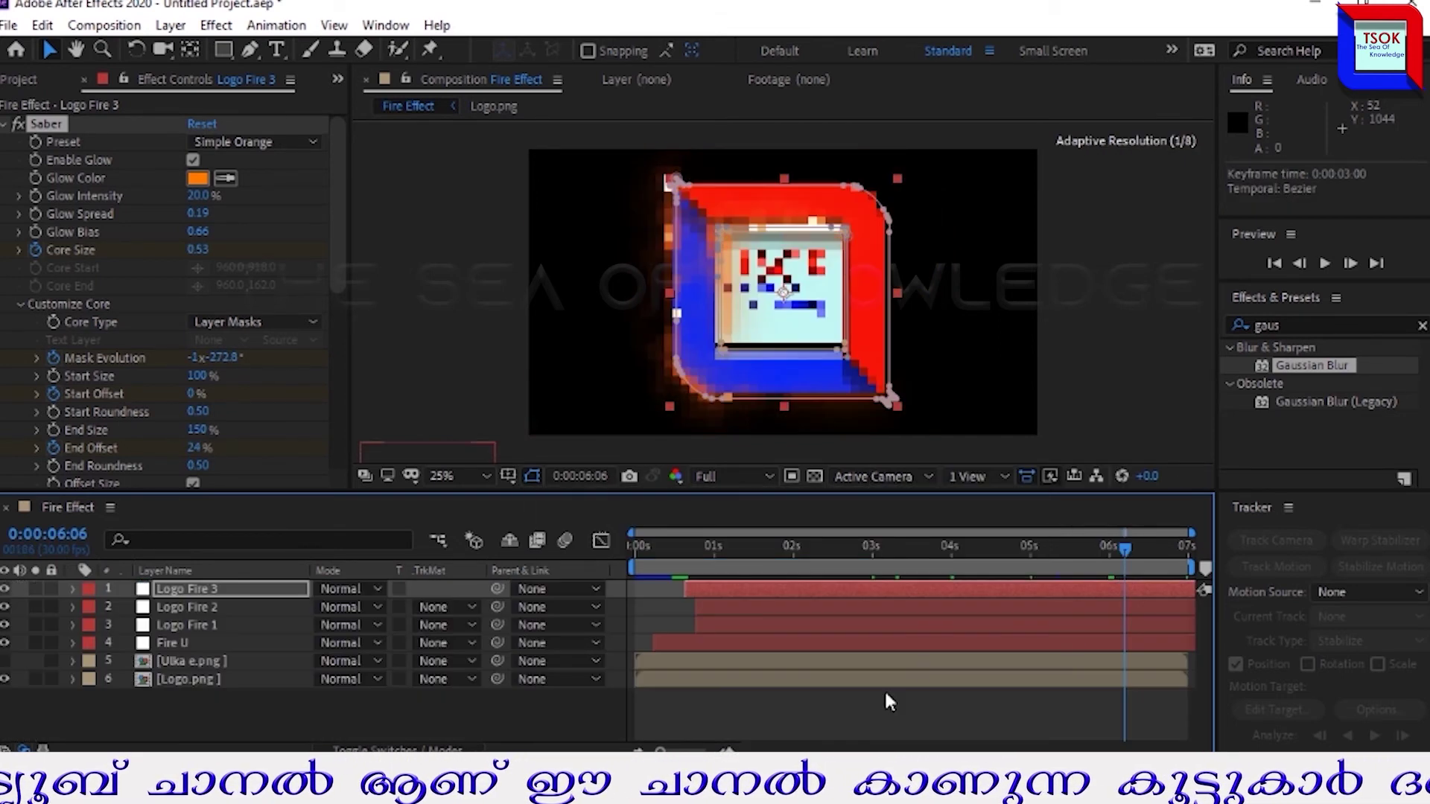
key(space)
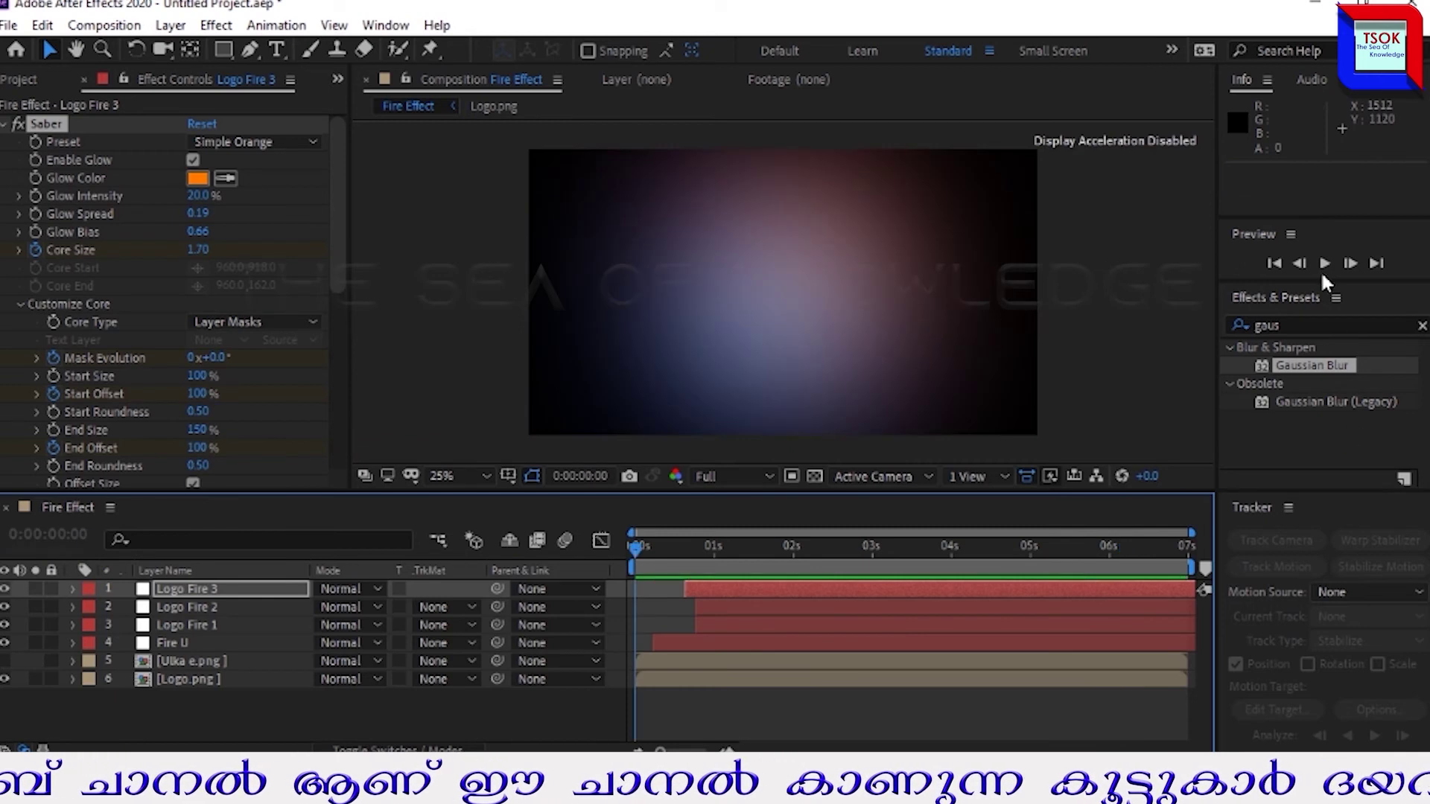
click(1325, 264)
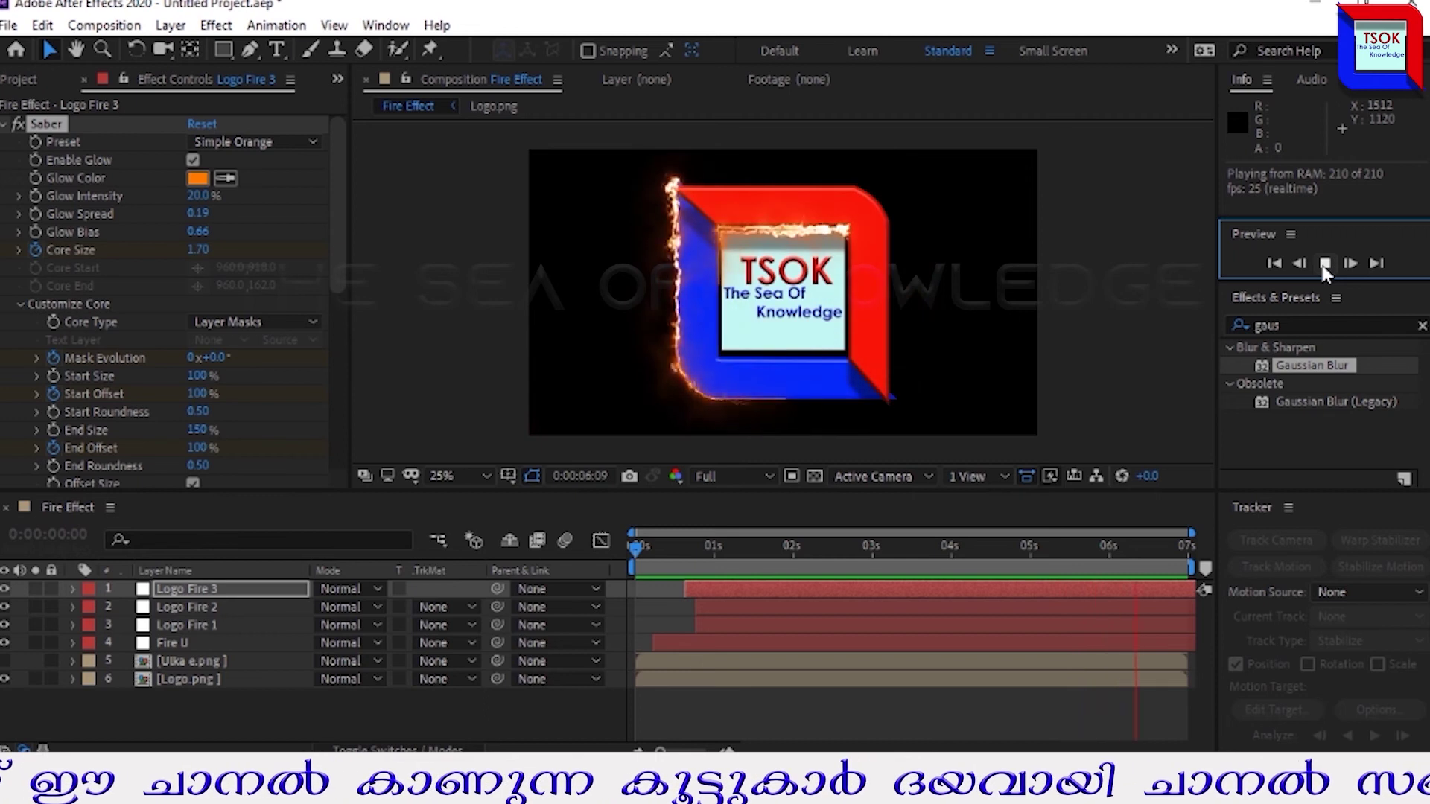
Pre-compose all six layers of Fire Effect into a composition named "Logo Fire effct", moving all attributes into it
click(633, 548)
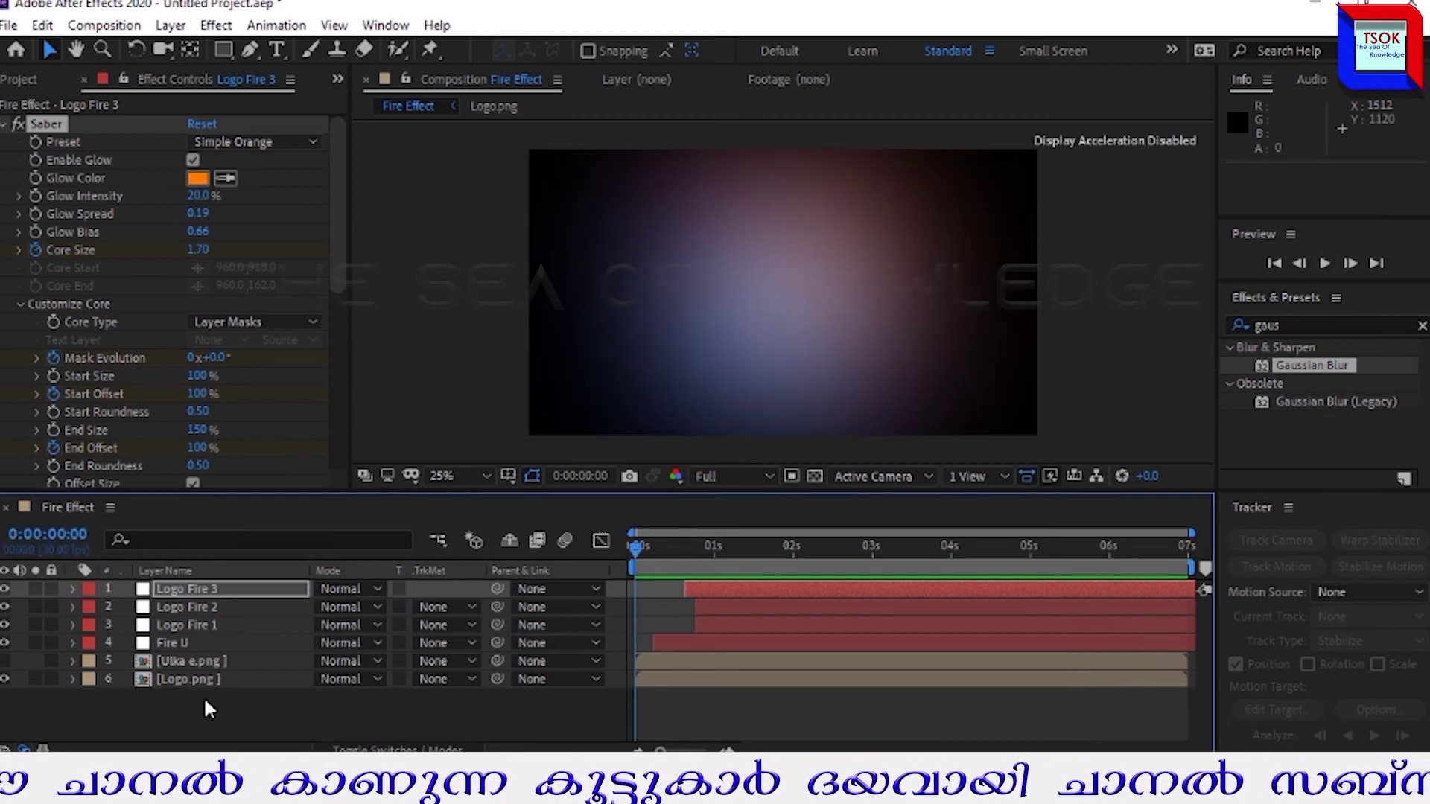
drag(210, 695, 206, 587)
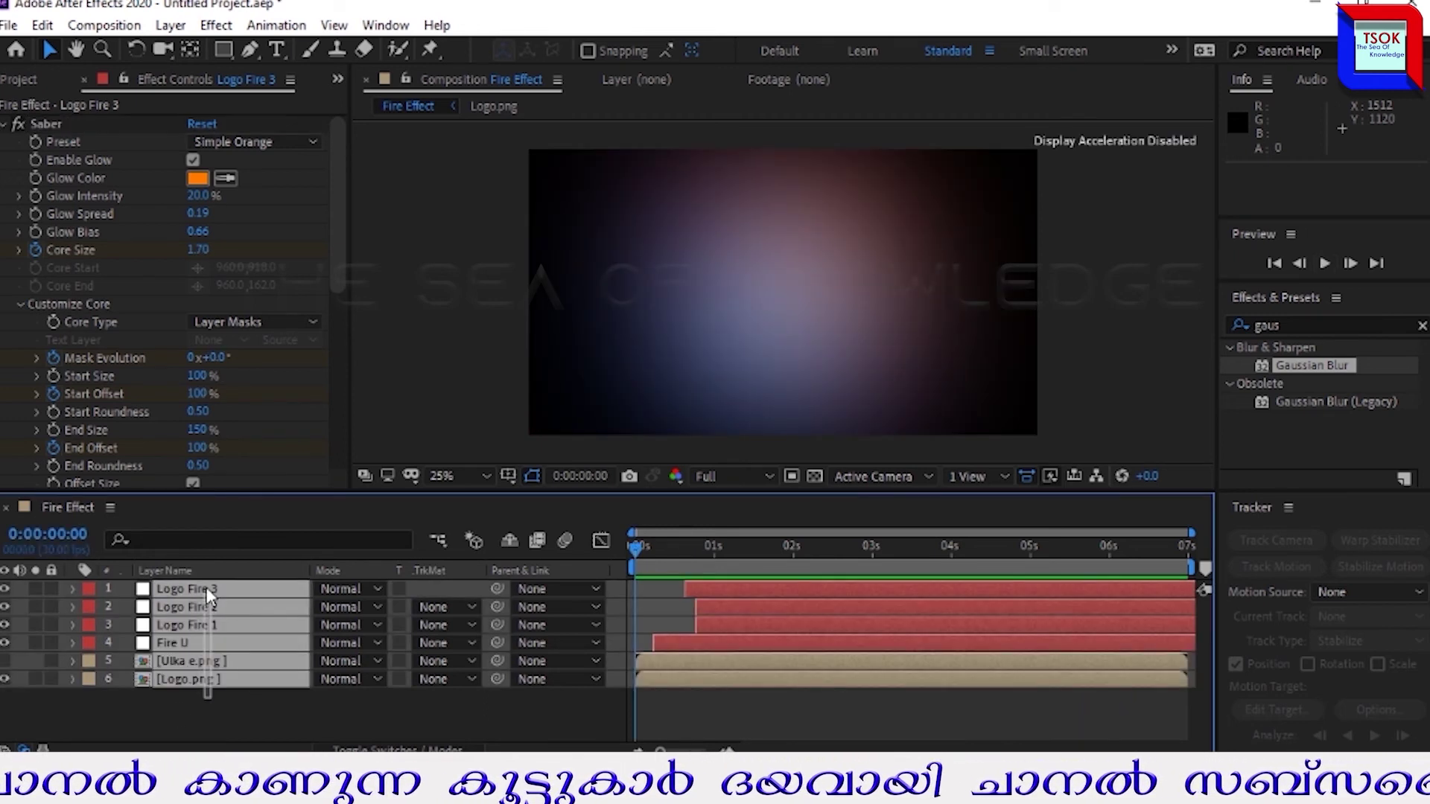
right_click(205, 587)
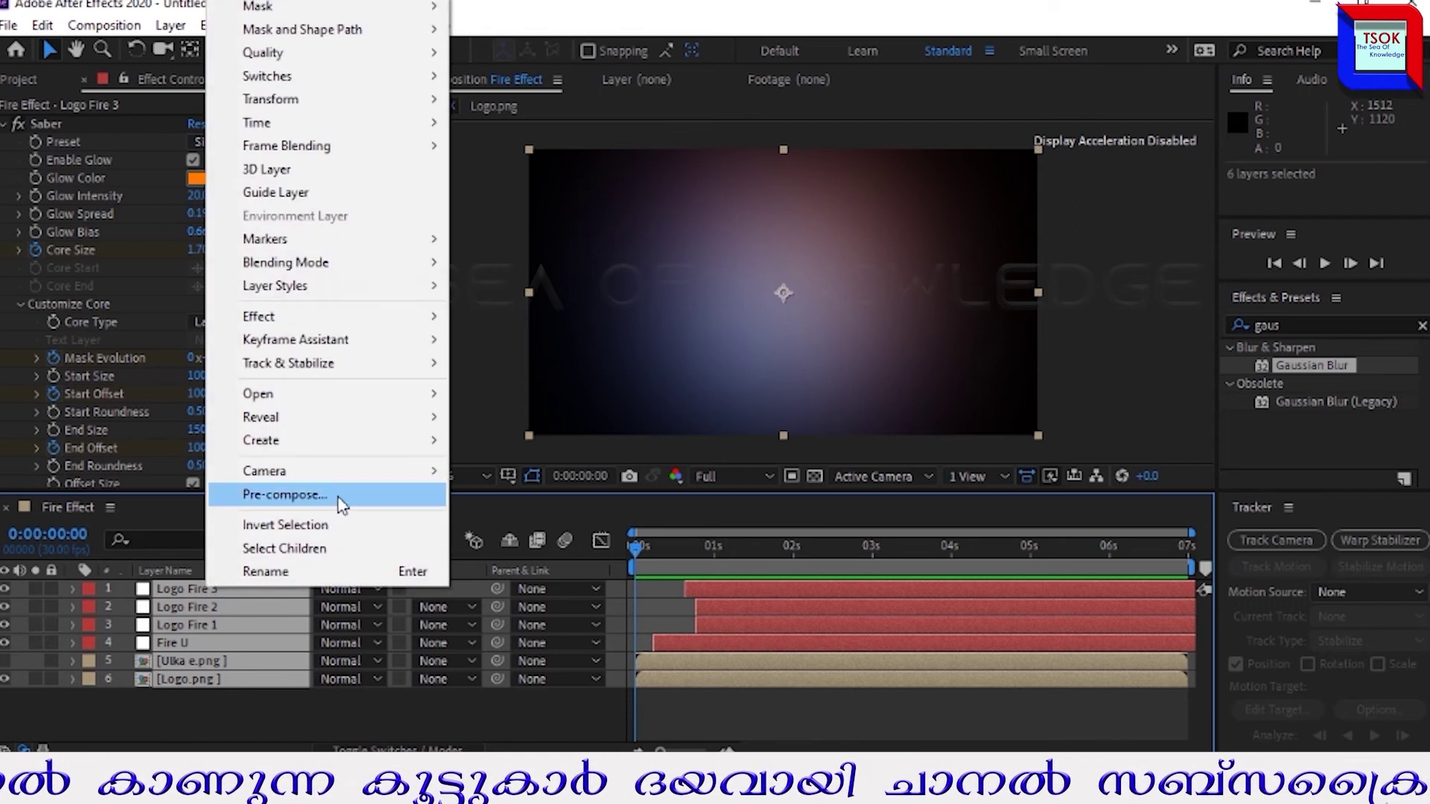
click(336, 493)
text(Logo Fire effct)
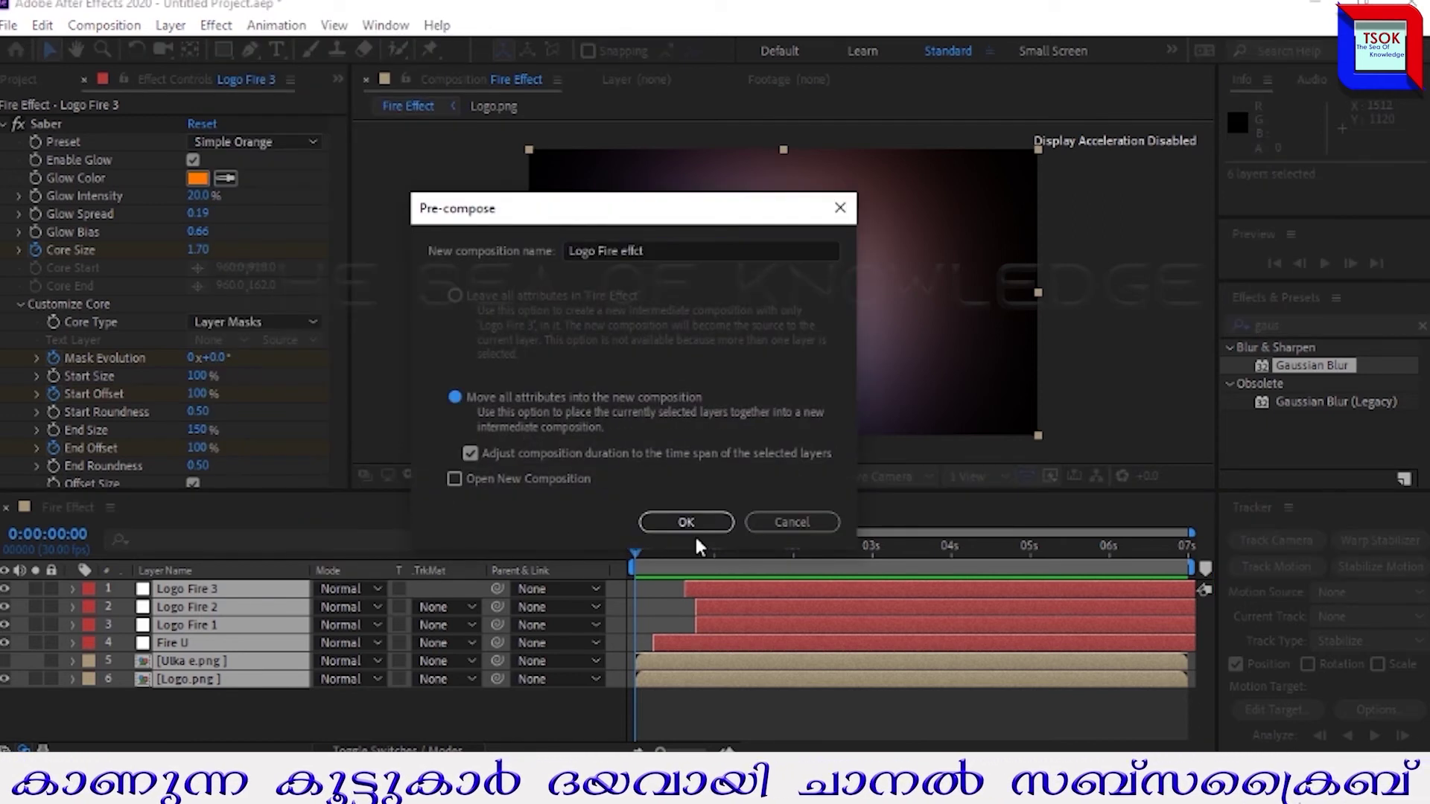
click(693, 525)
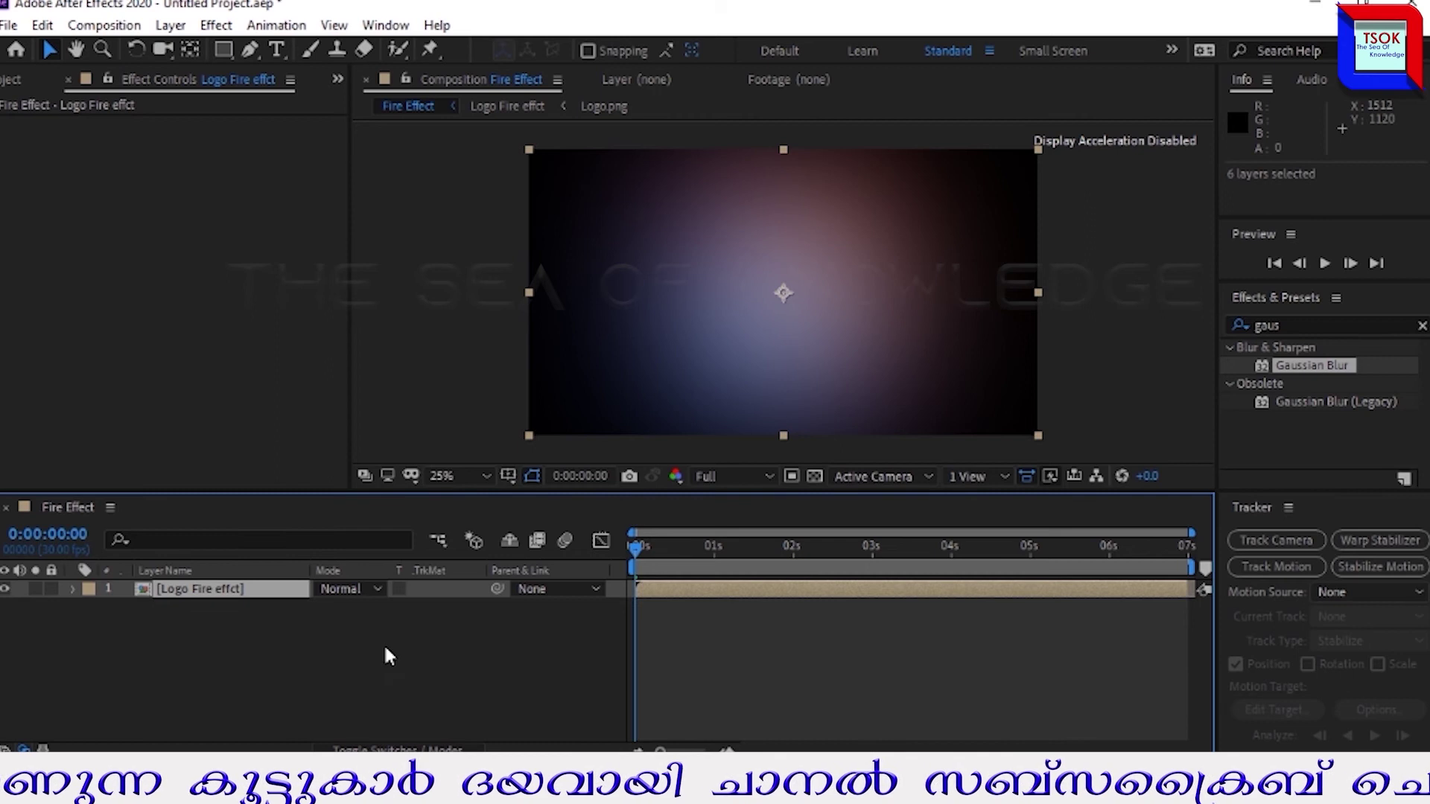
Create a black 1920 × 1080 px solid named "LB" and place it below the Logo Fire effct layer
right_click(385, 635)
mouse_move(595, 397)
click(717, 447)
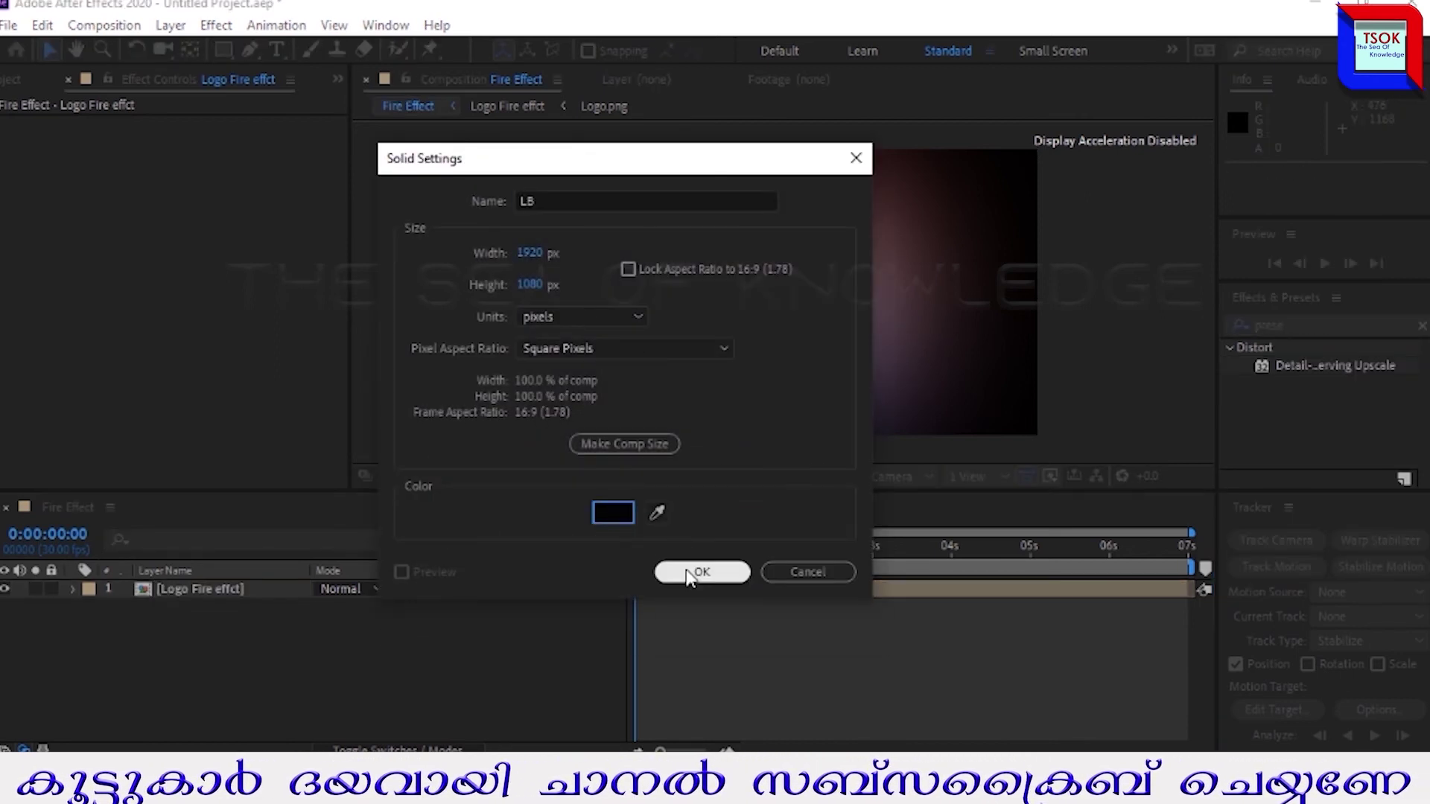
click(684, 570)
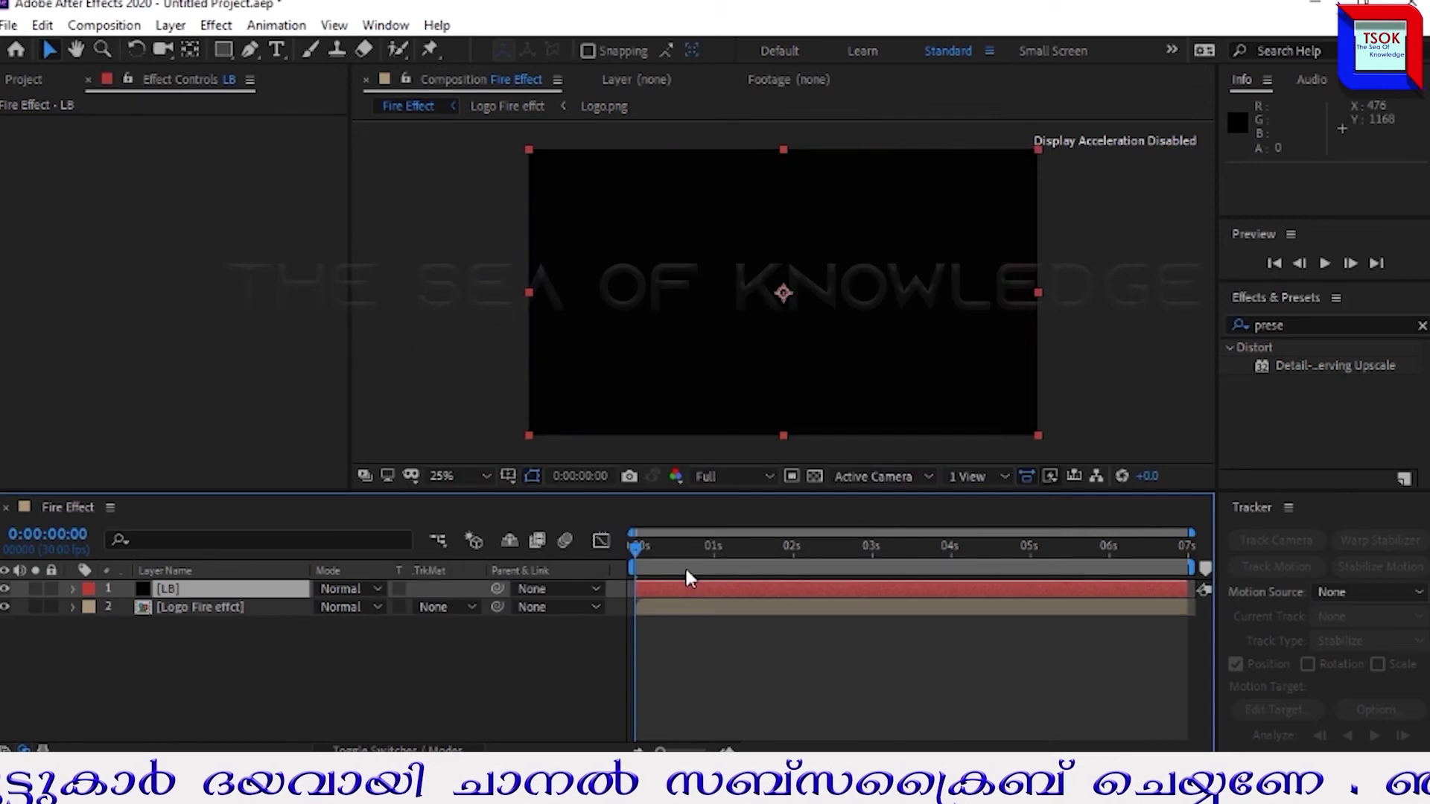
drag(191, 592, 187, 631)
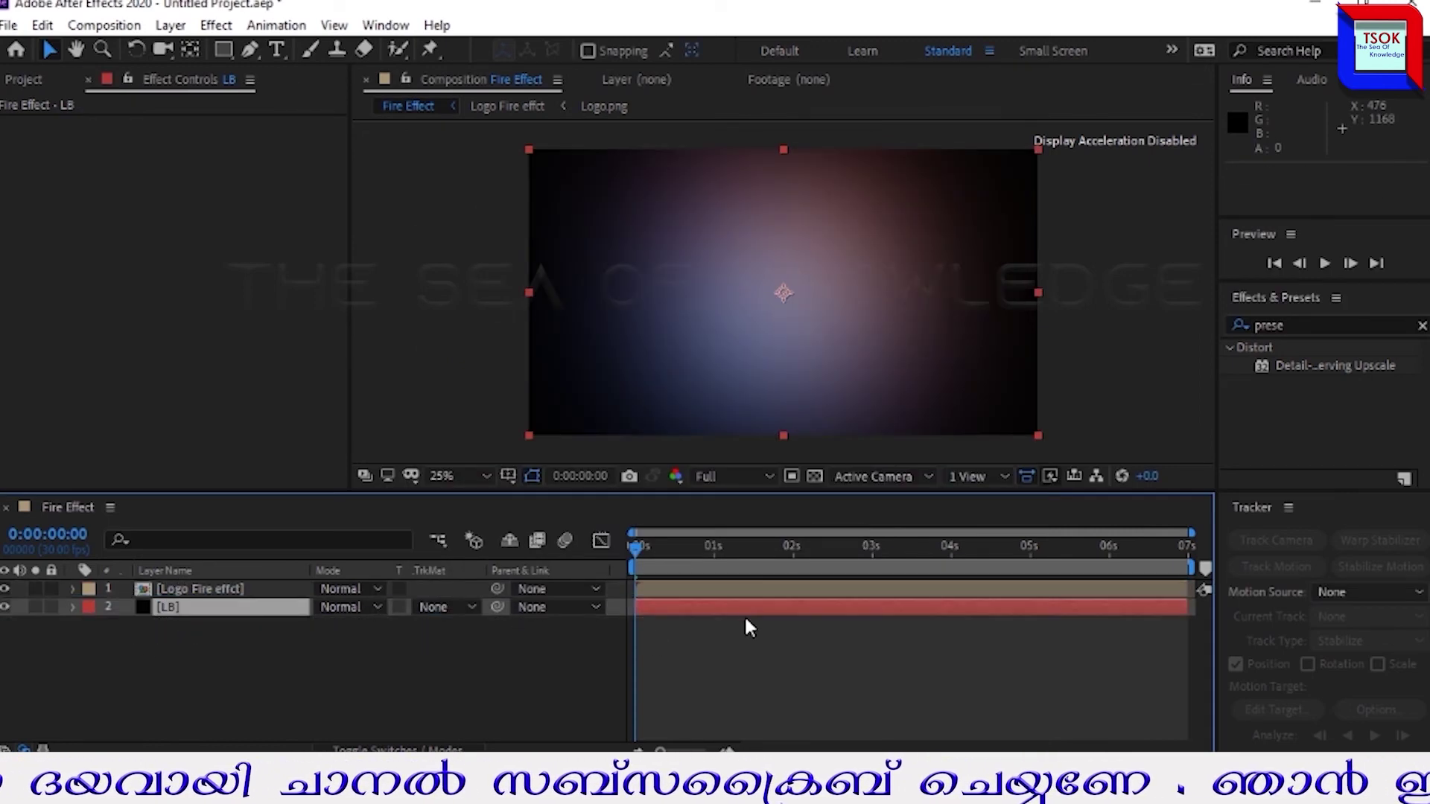
Find the Gradient Ramp effect and apply it to the LB solid
click(1422, 325)
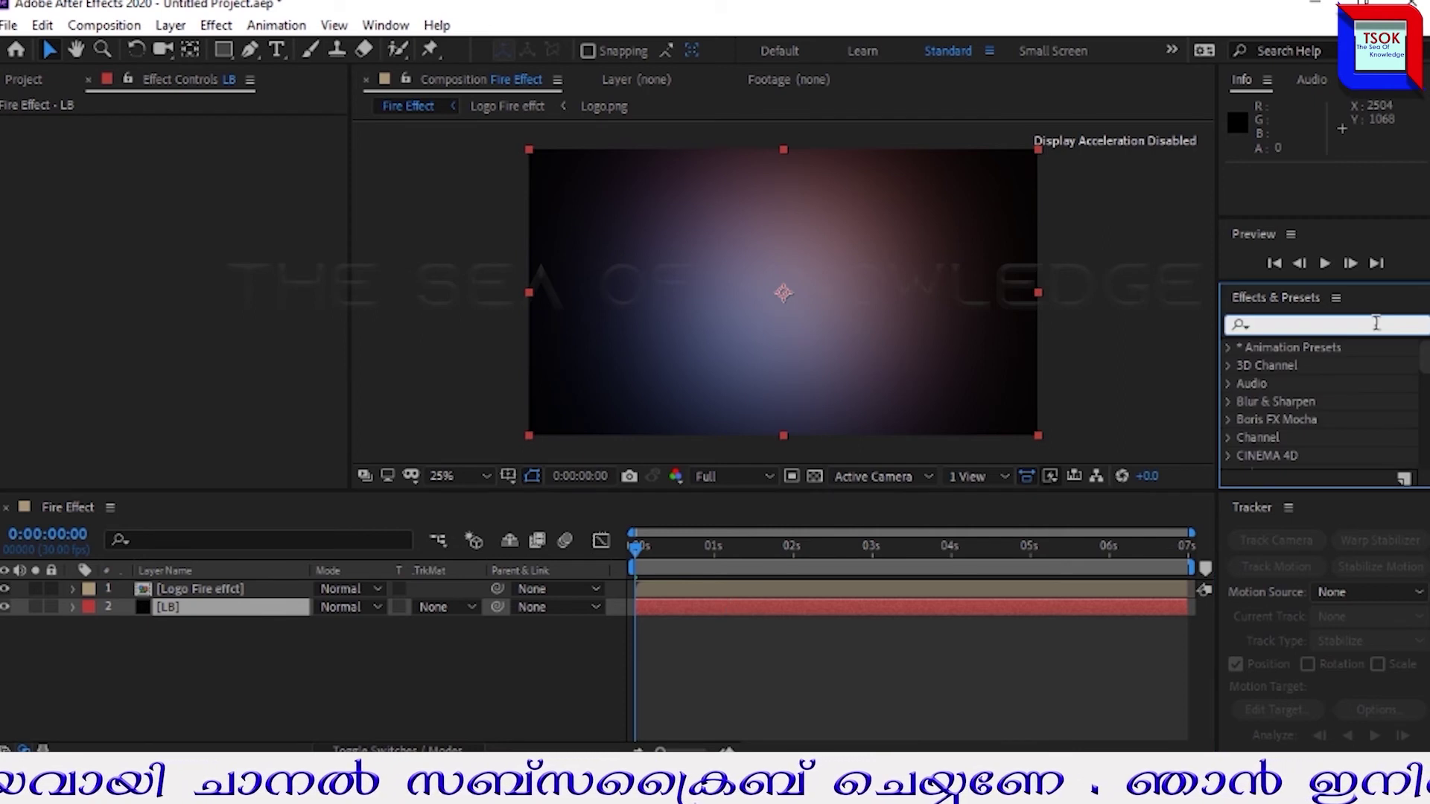
text(ramp)
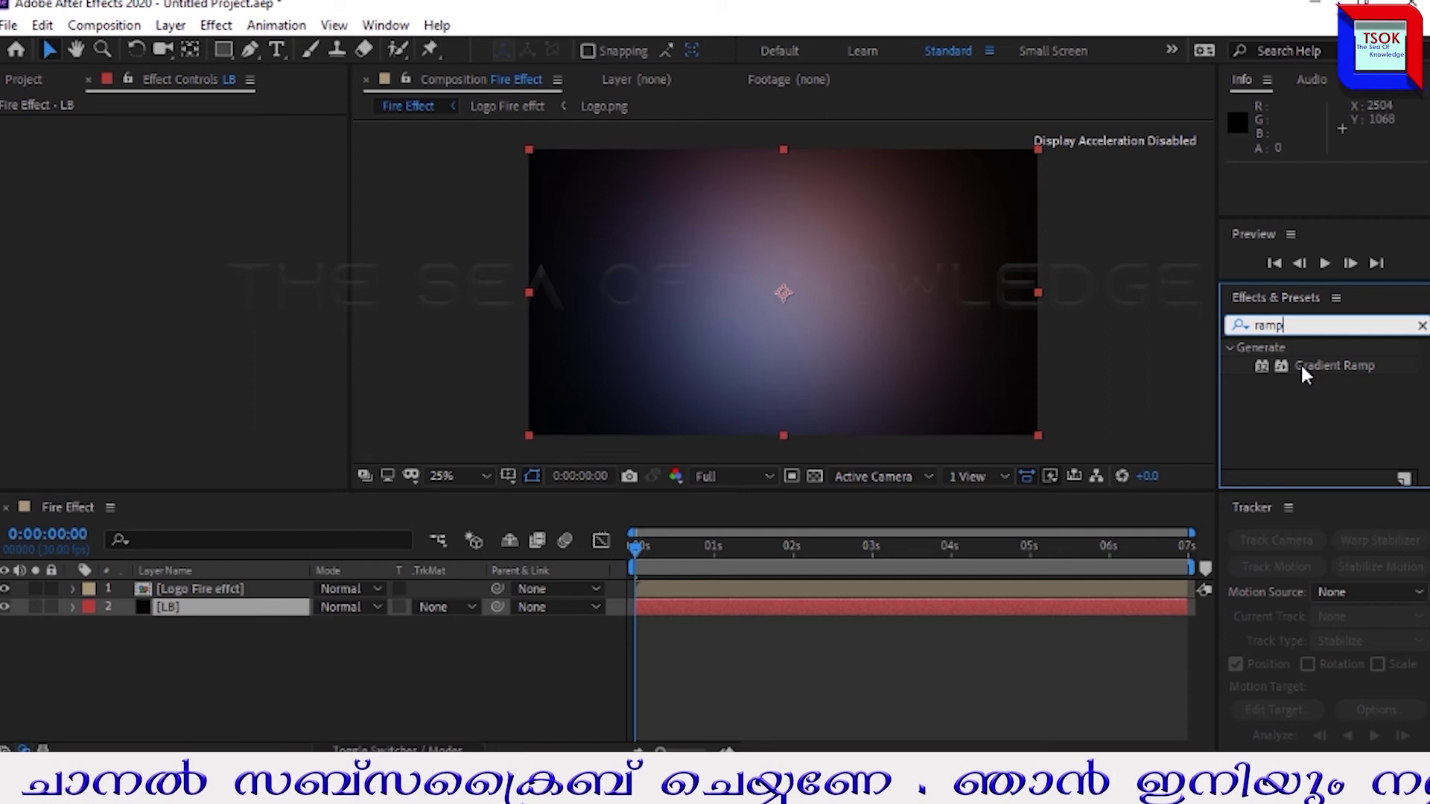
drag(1315, 365, 201, 608)
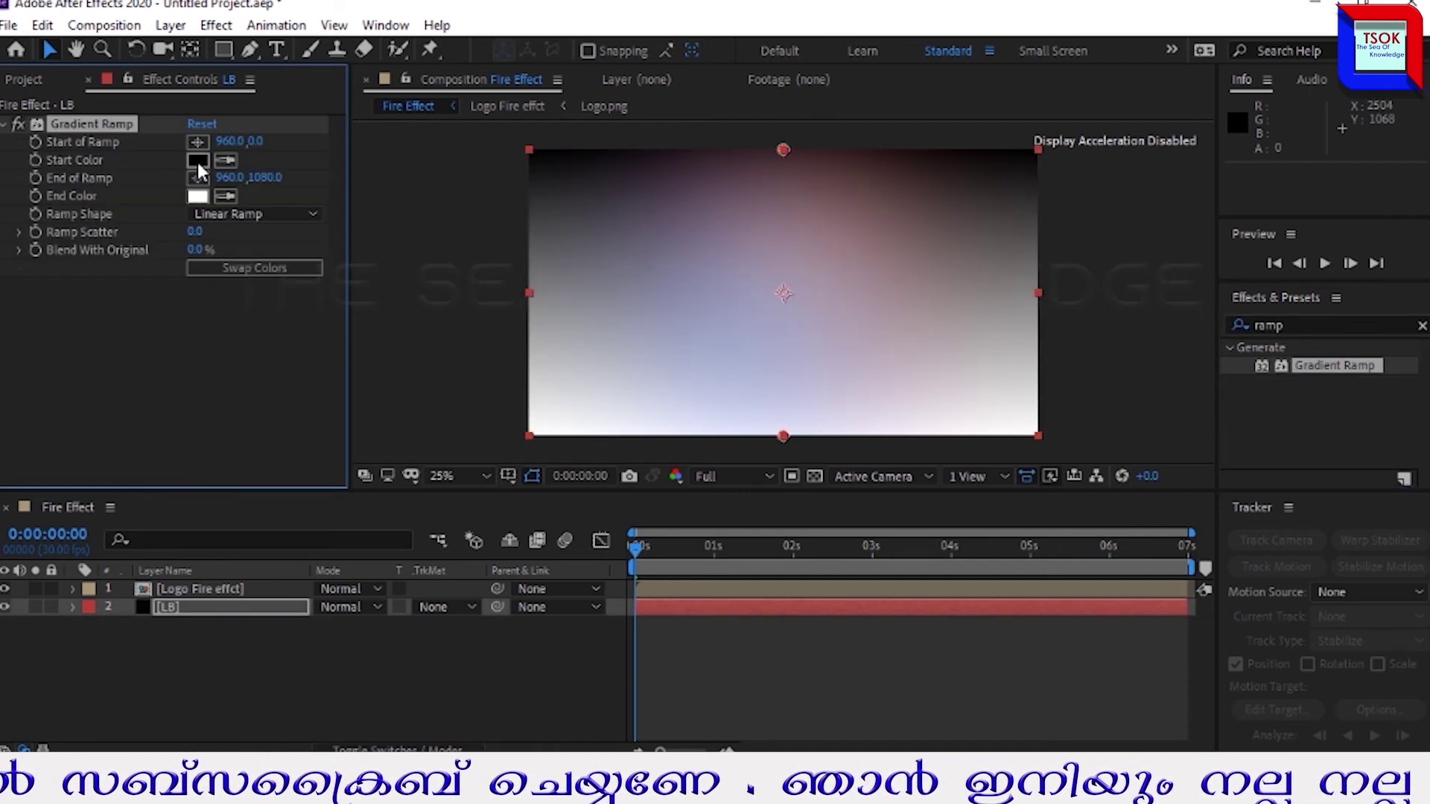
Set the Gradient Ramp's Start Color to purple 956BEA and its End Color to grey, and check the background behind the burning logo
click(198, 161)
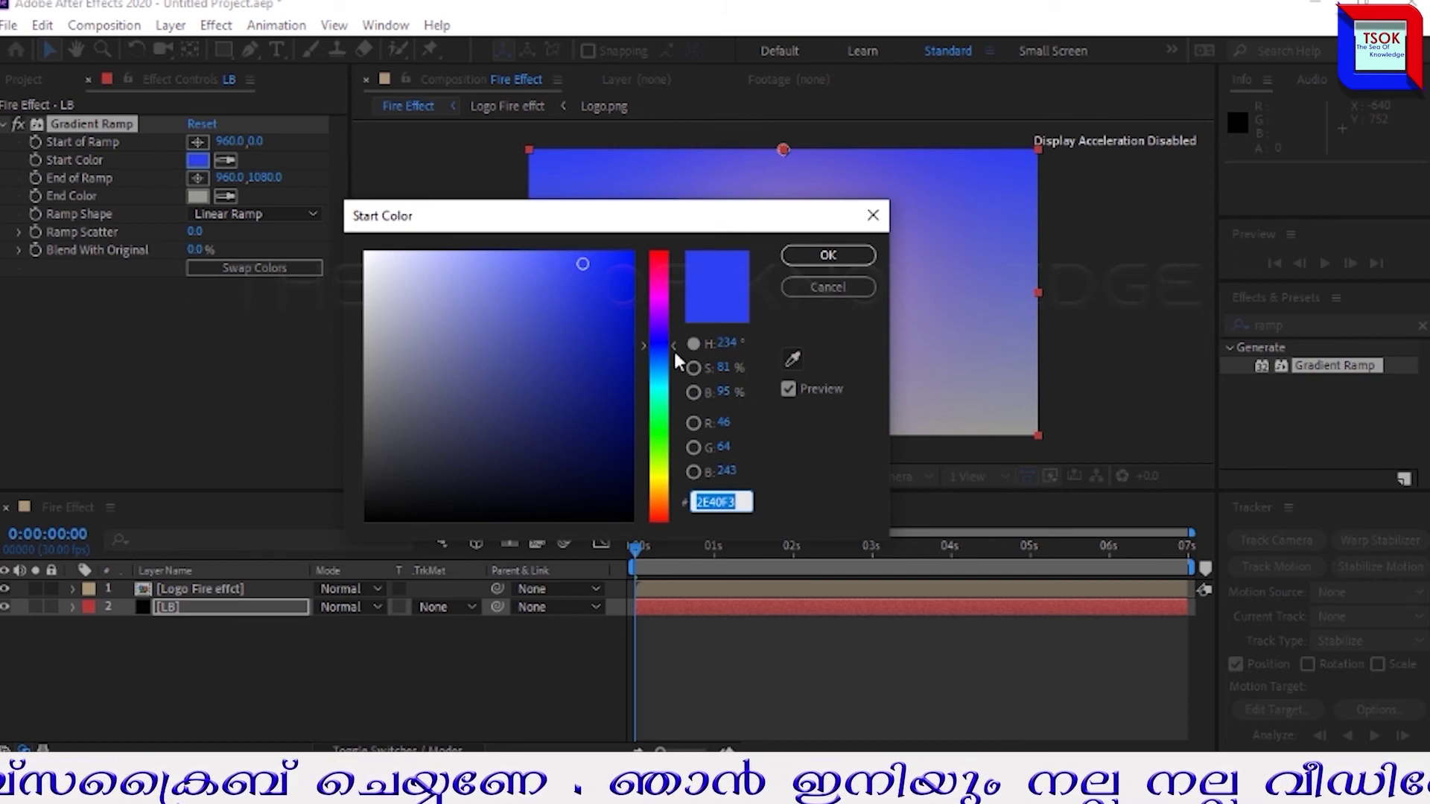
click(663, 325)
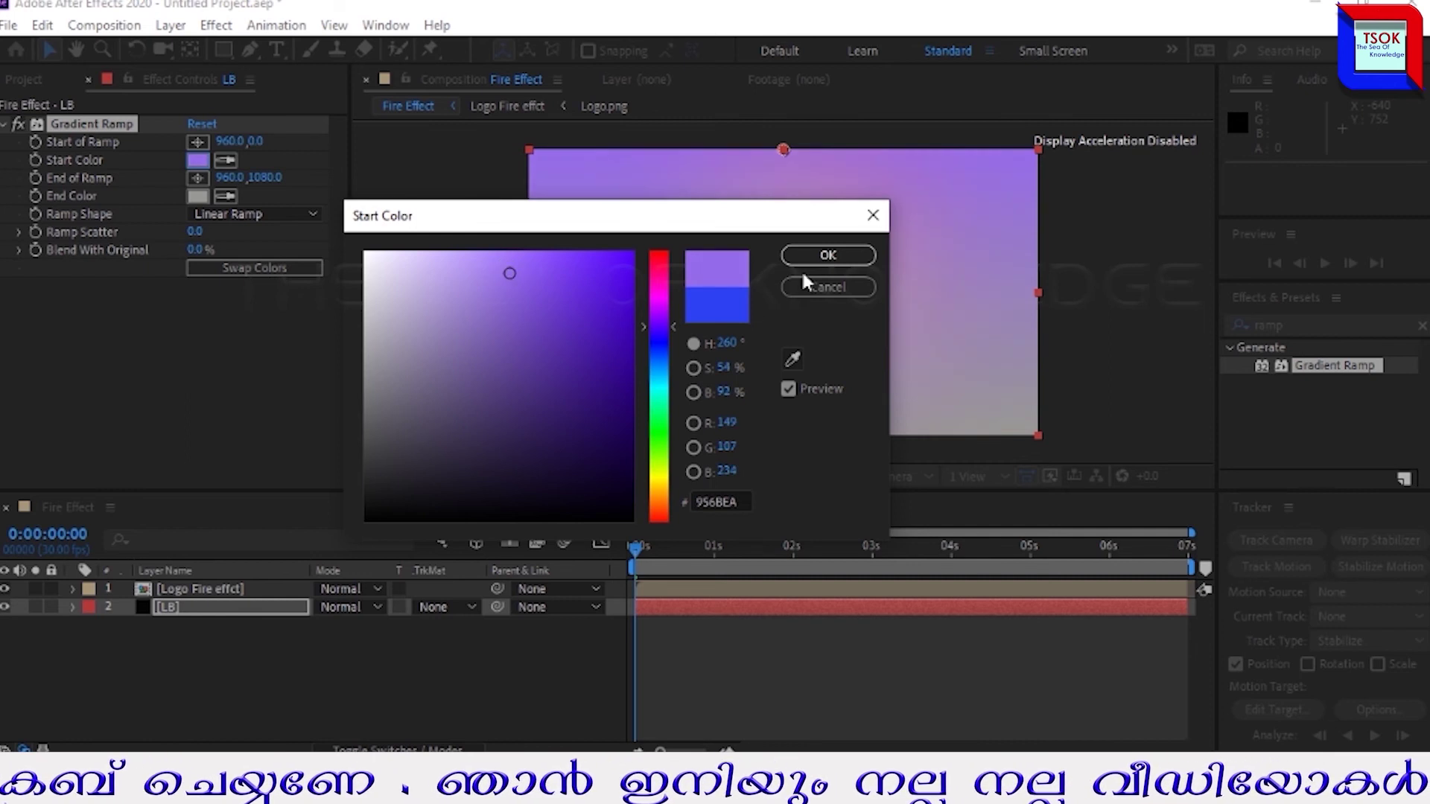
click(818, 256)
drag(641, 548, 849, 574)
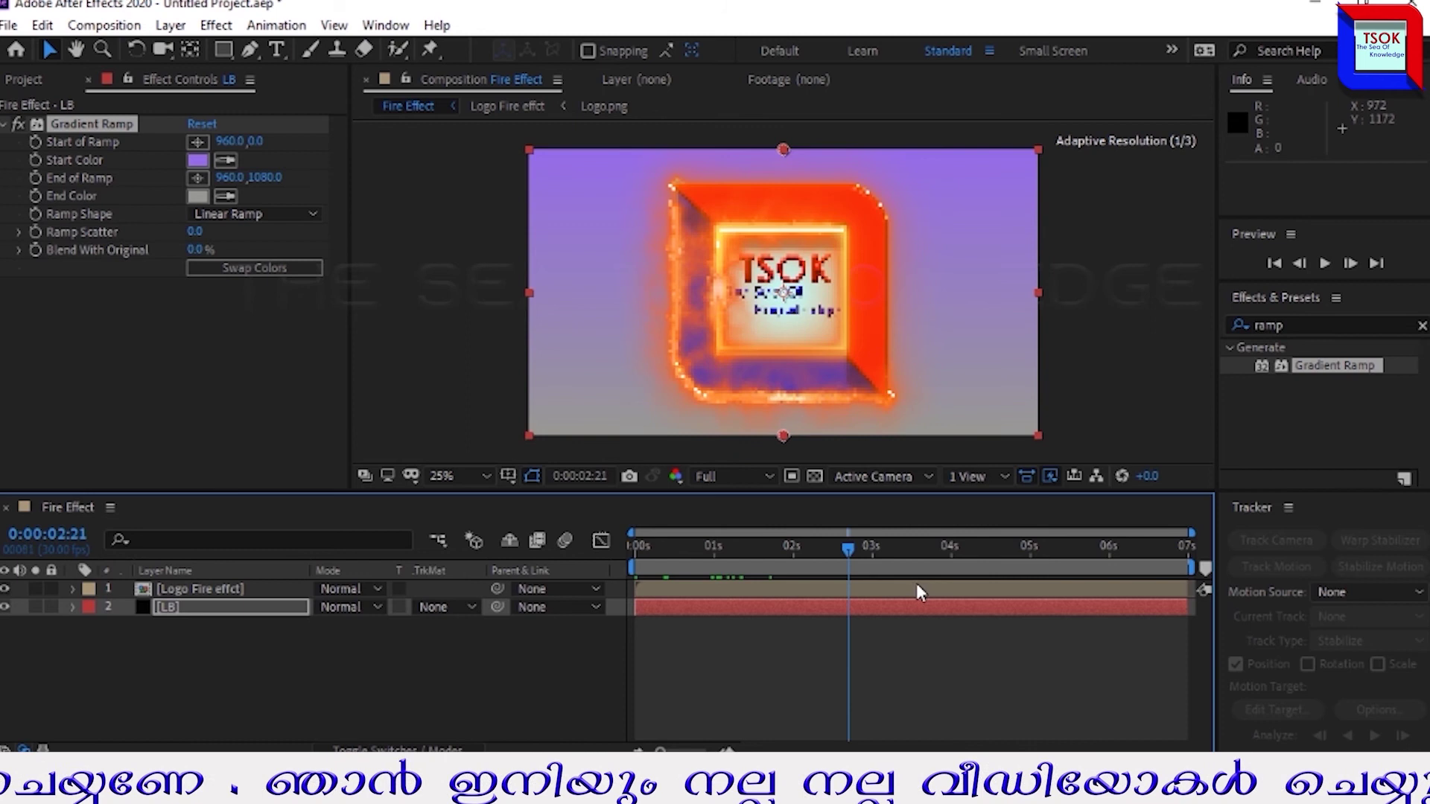
Pre-compose the Logo Fire effct and LB layers into a composition named "LOGO", moving all attributes into it
key(Home)
ctrl+click(167, 592)
right_click(171, 589)
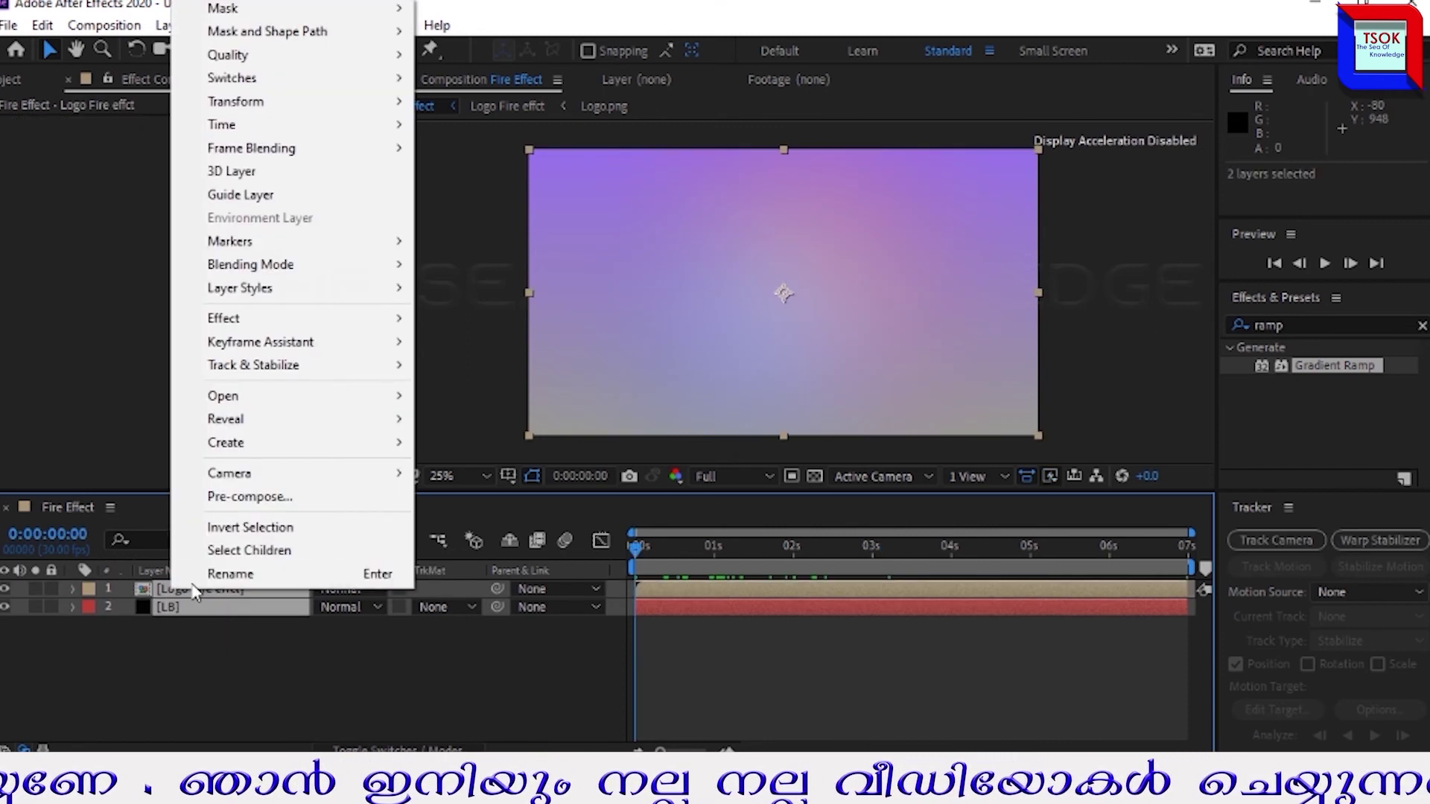
click(297, 496)
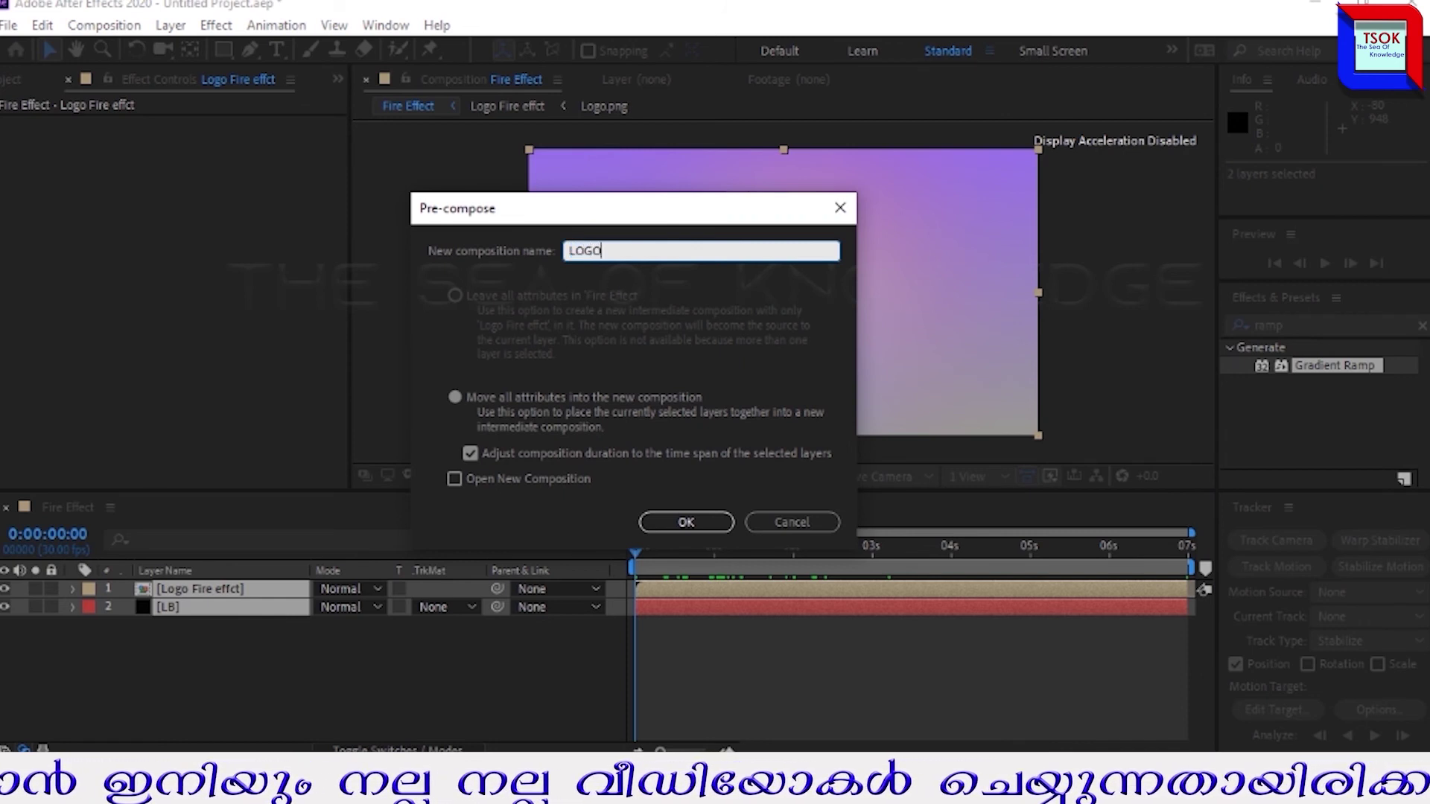
click(455, 397)
click(686, 522)
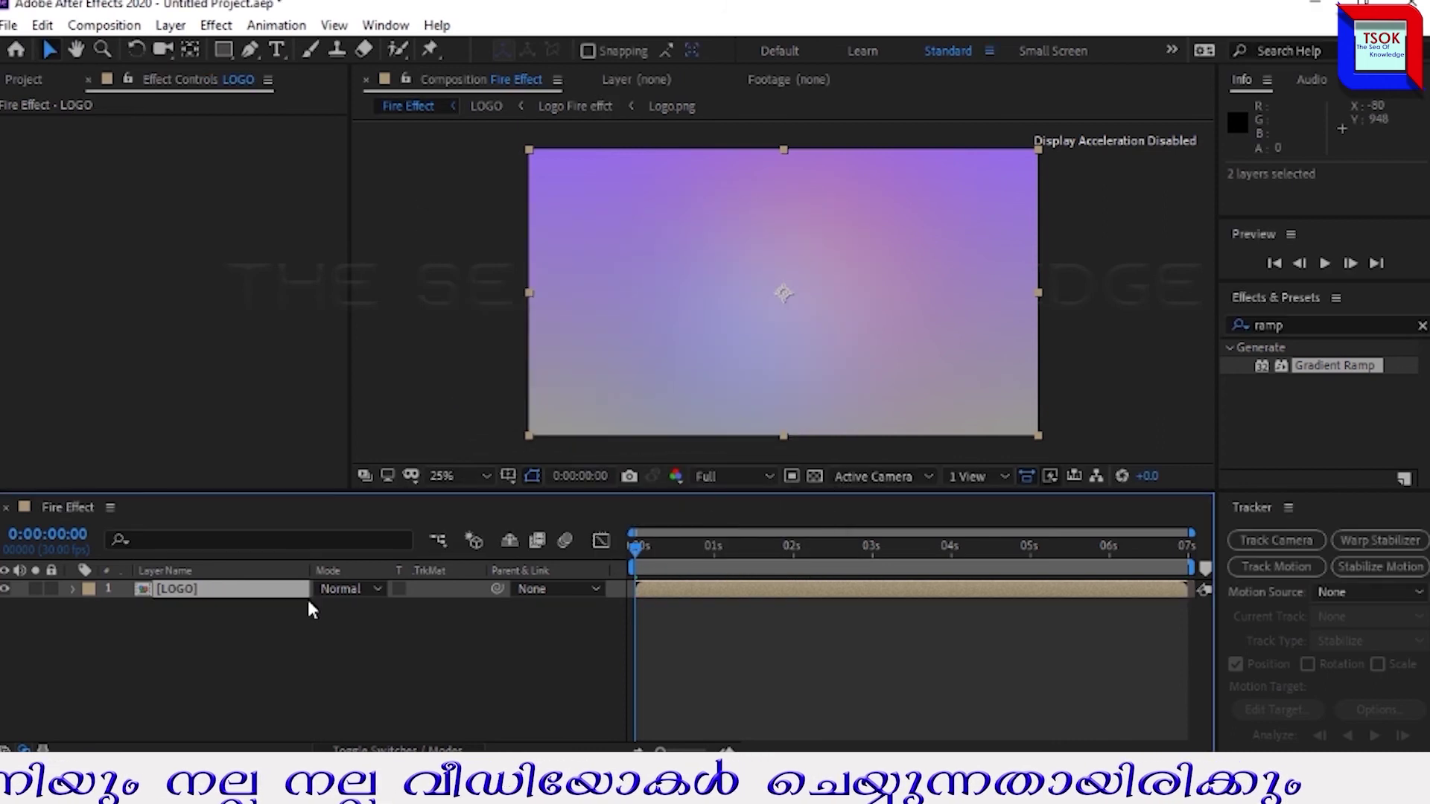
Animate the LOGO layer's Opacity from 100% at 0:00:06:20 to 0% at 0:00:06:29, and preview the animation from the beginning
key(t)
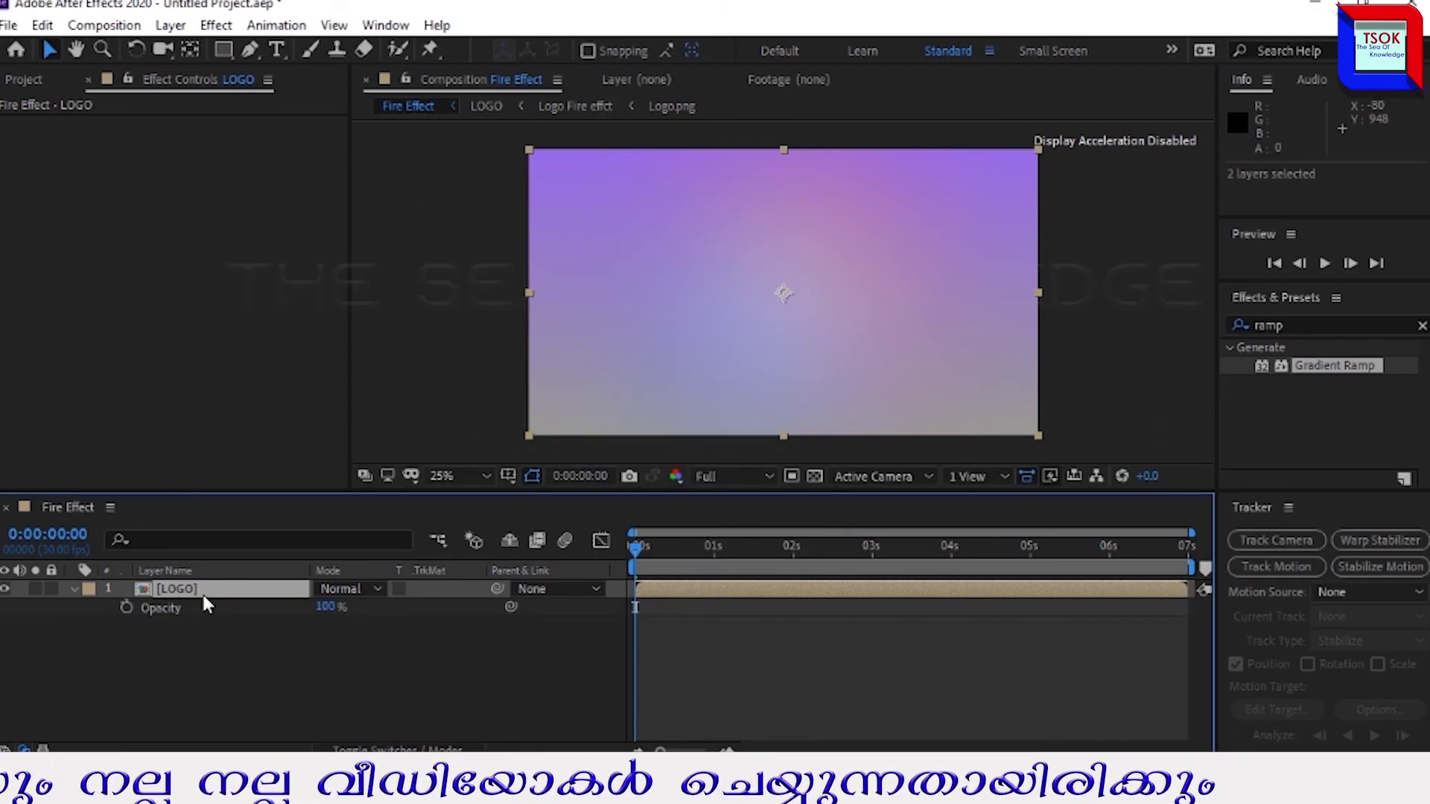
drag(627, 545, 1161, 548)
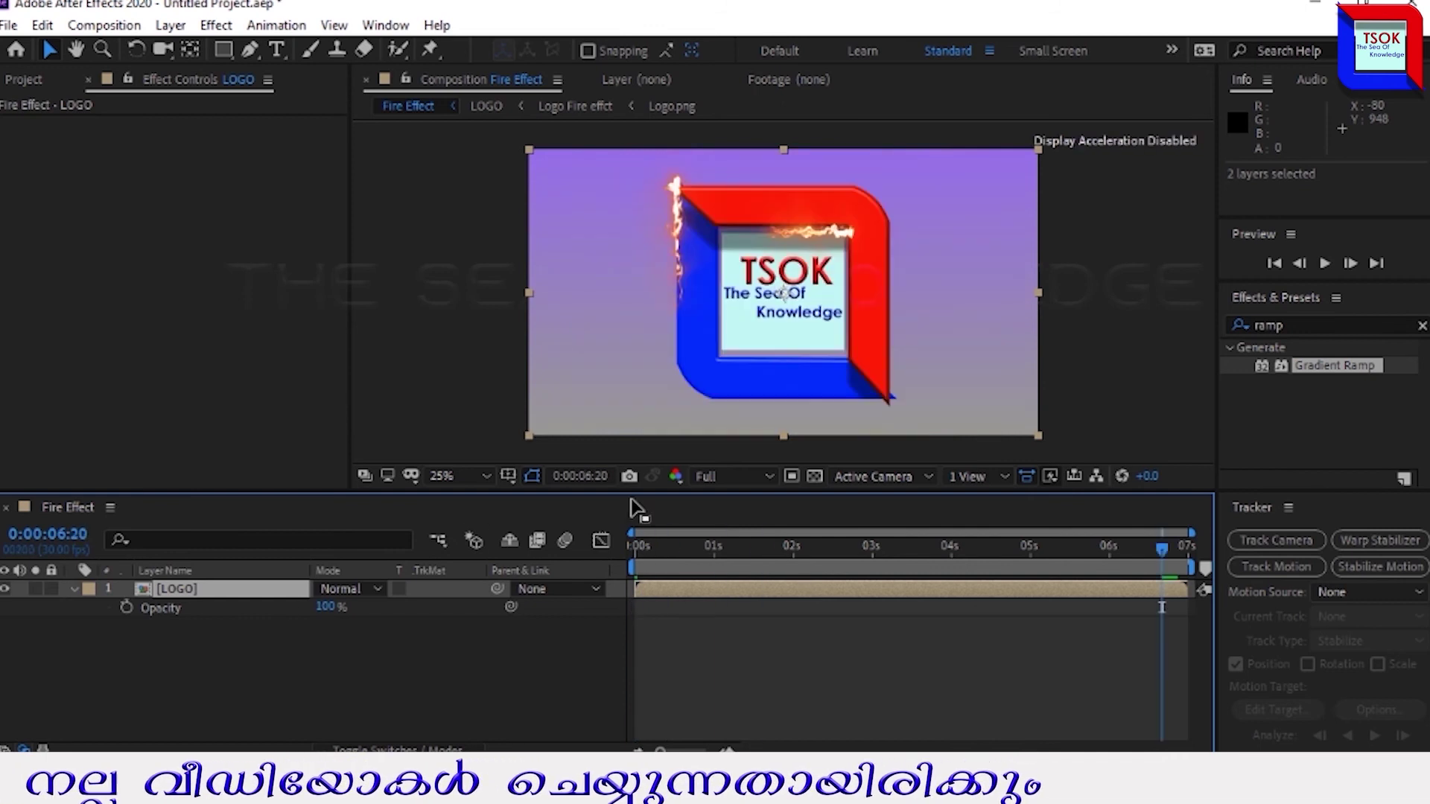
click(126, 607)
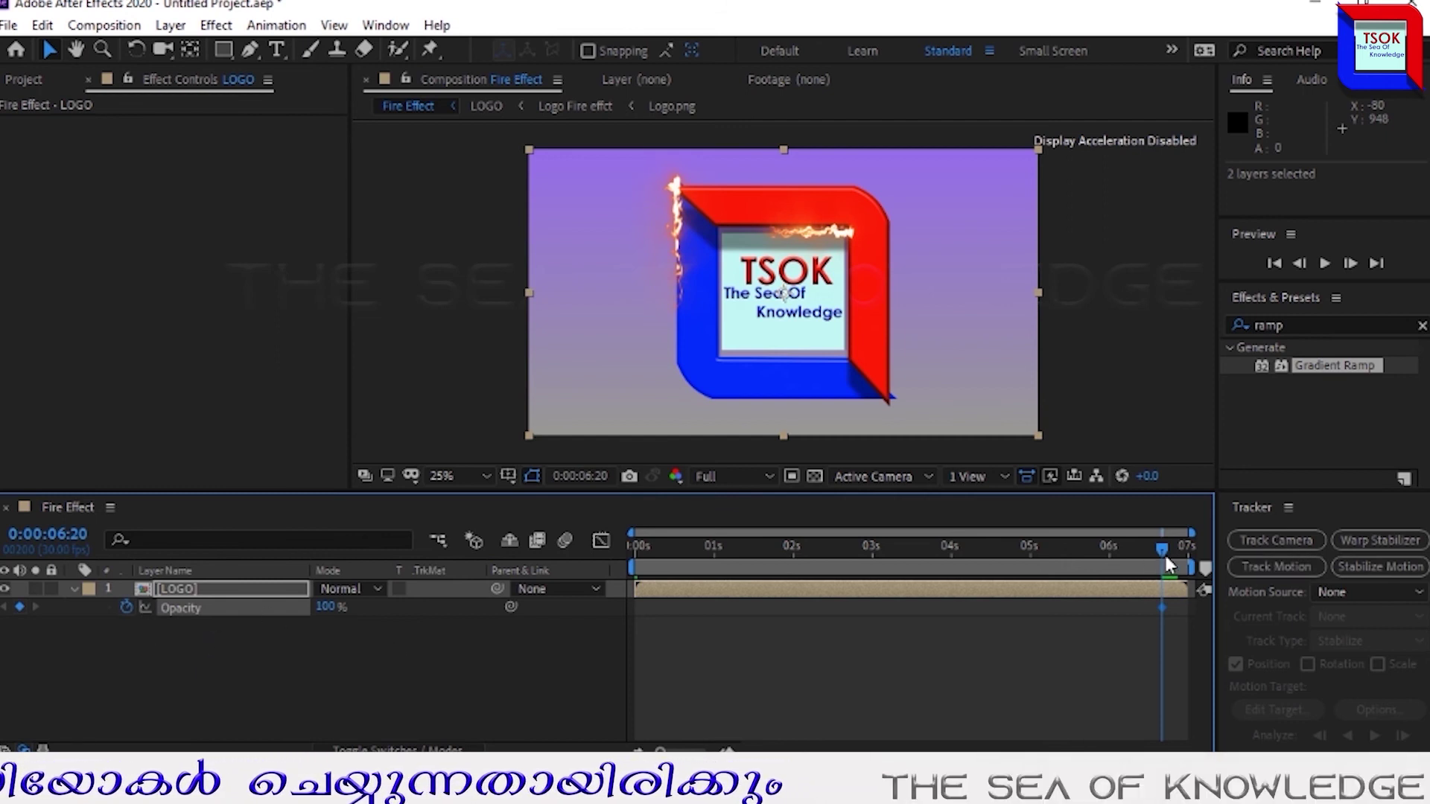
drag(1164, 548, 1194, 547)
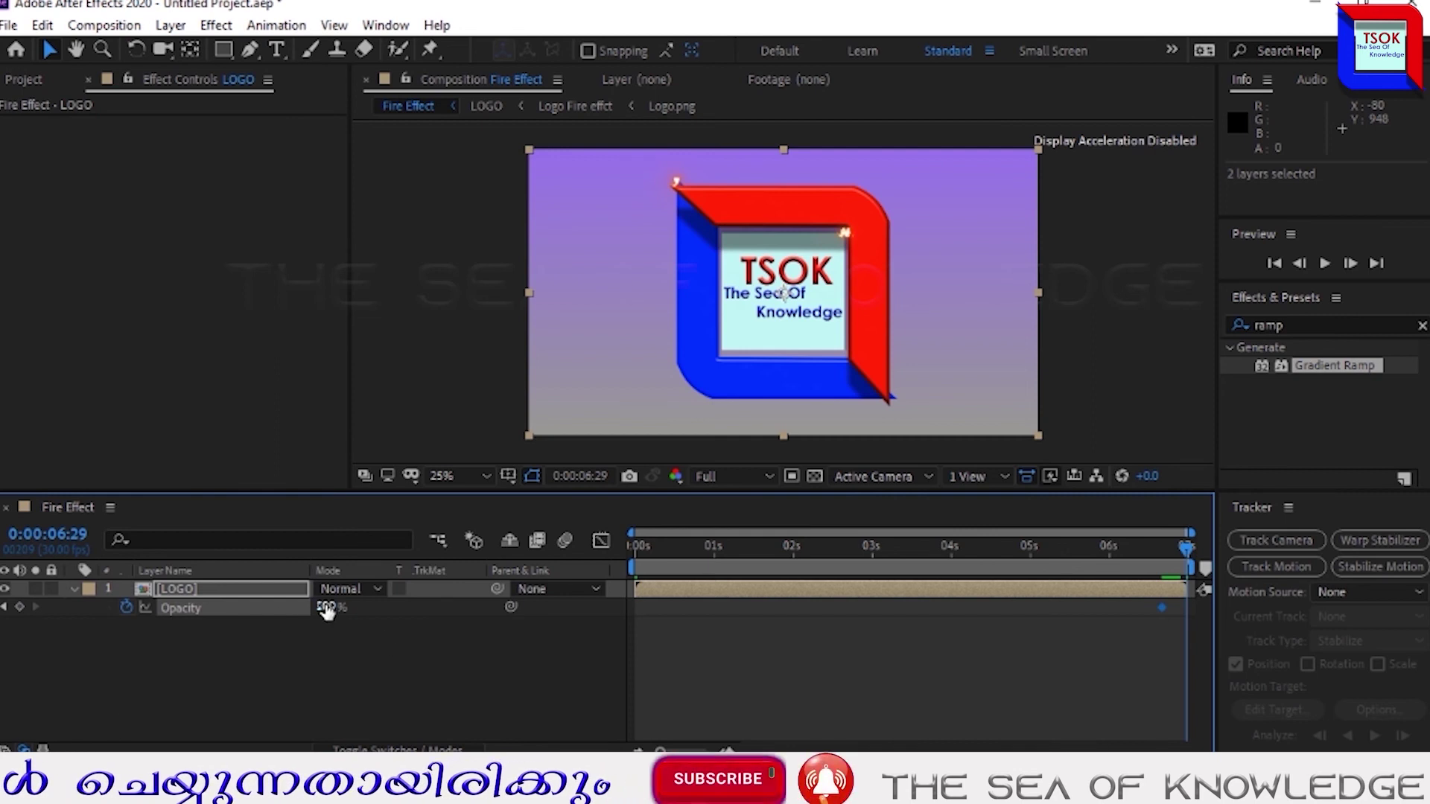
text(0)
key(Return)
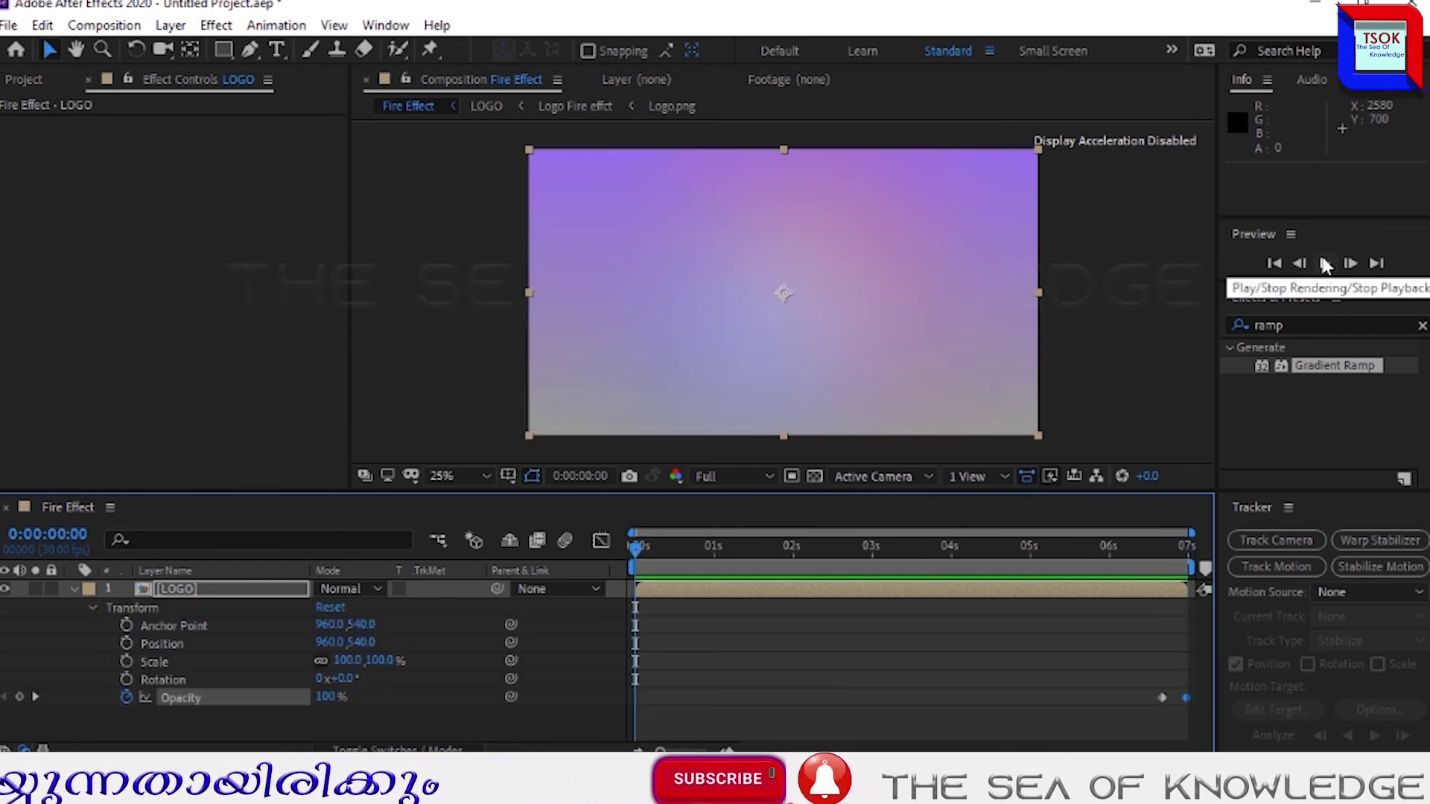
click(1324, 263)
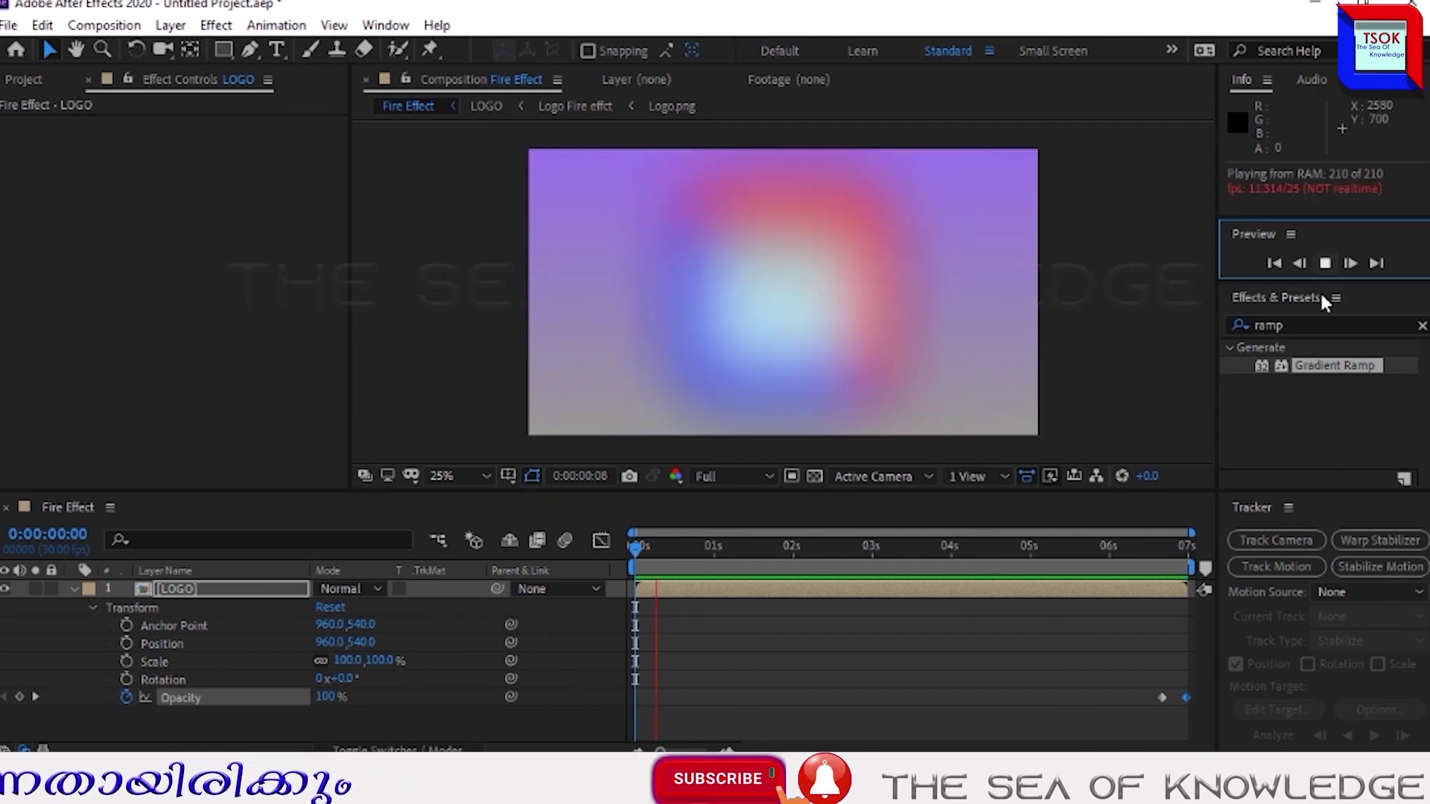